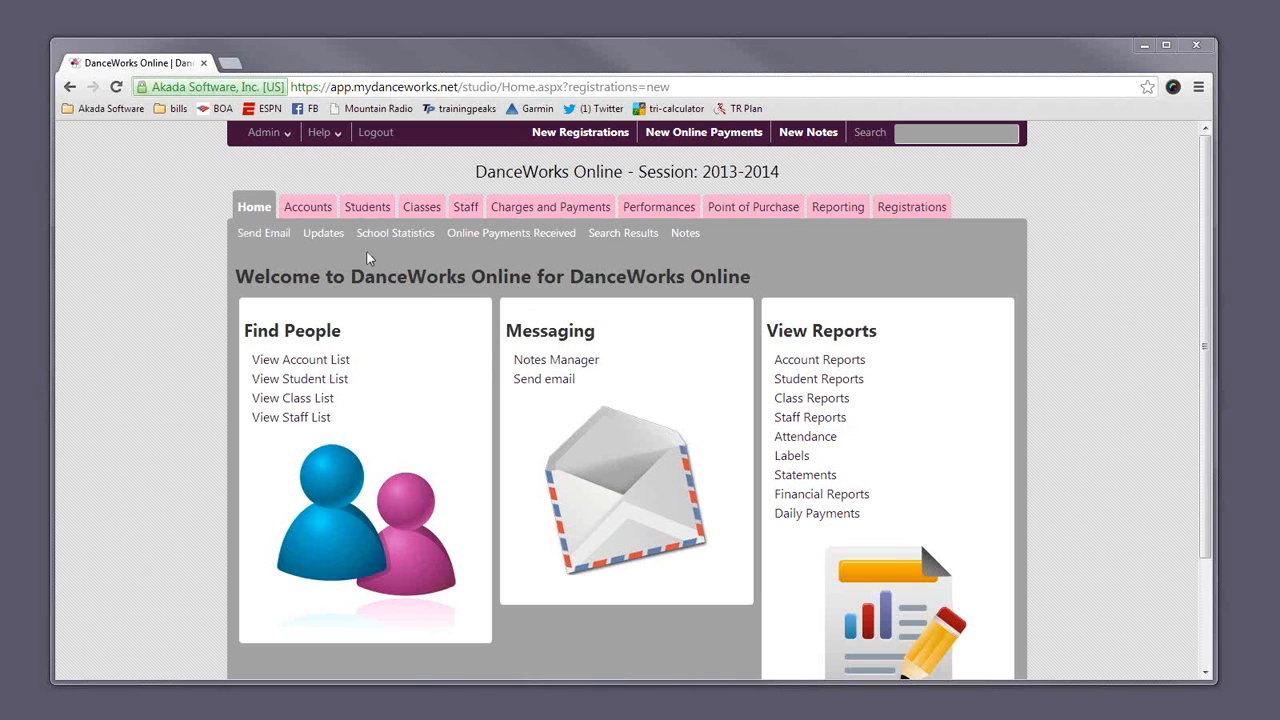
# Step: Start adding a new session and name it Summer 2014
pyautogui.click(273, 137)
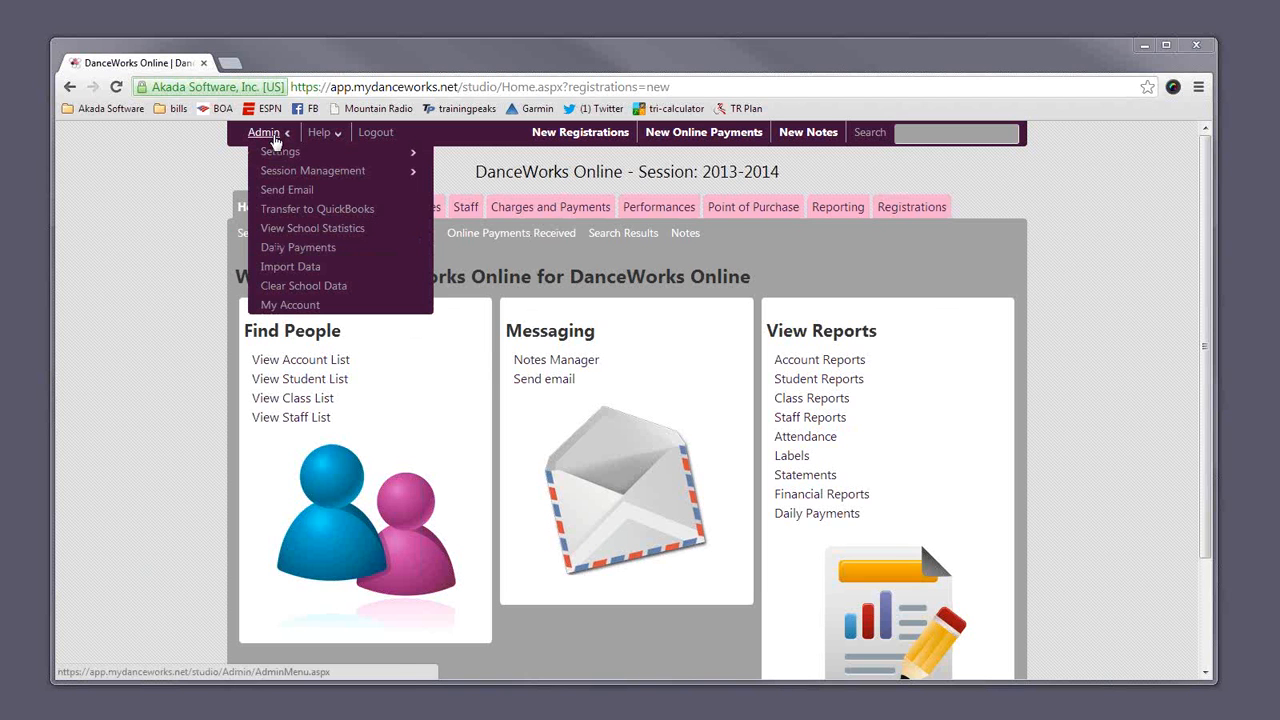
pyautogui.click(283, 176)
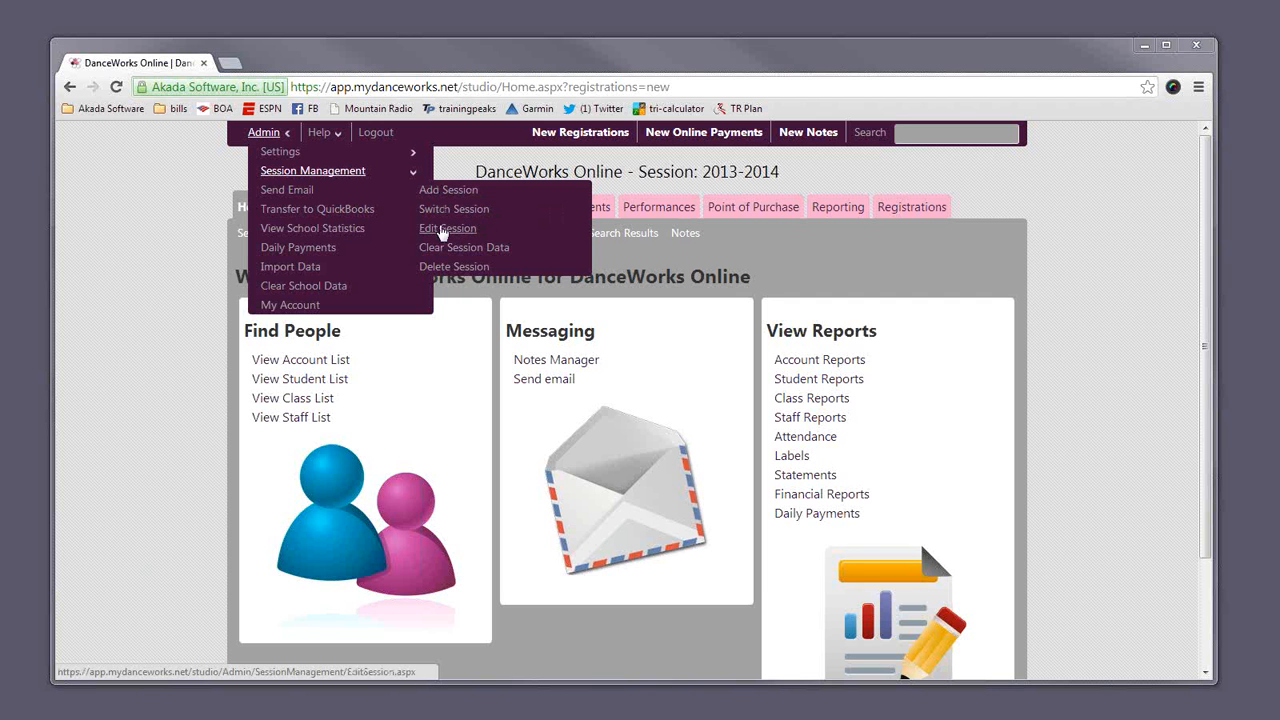
pyautogui.click(437, 192)
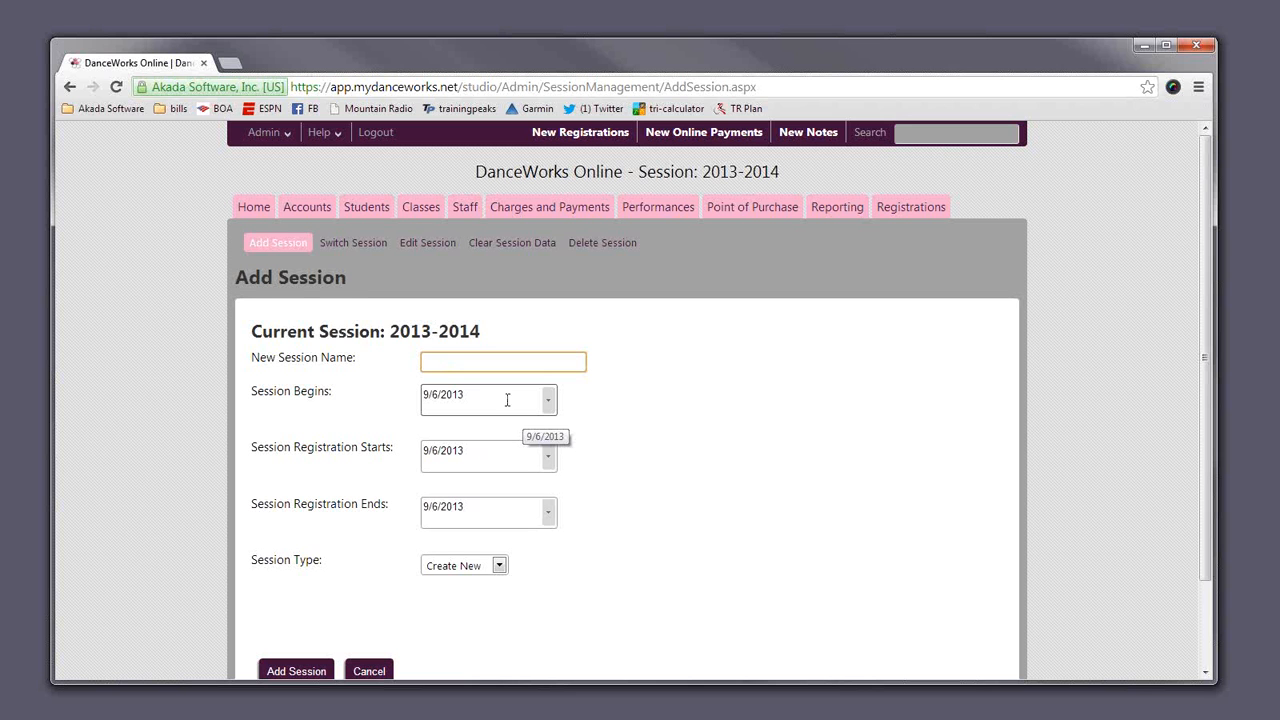
pyautogui.click(598, 461)
pyautogui.scroll(-2, 680, 477)
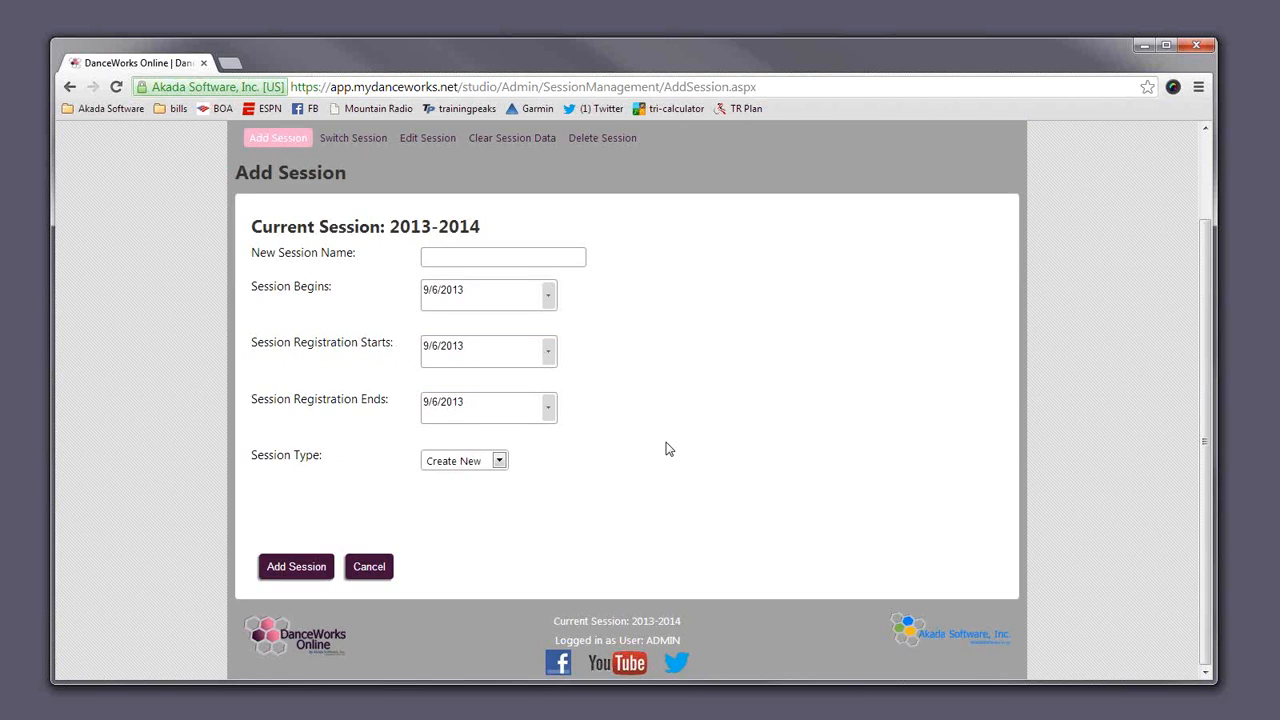
pyautogui.scroll(2, 666, 450)
pyautogui.scroll(-2, 666, 450)
pyautogui.click(513, 262)
pyautogui.write('Summer 2014')
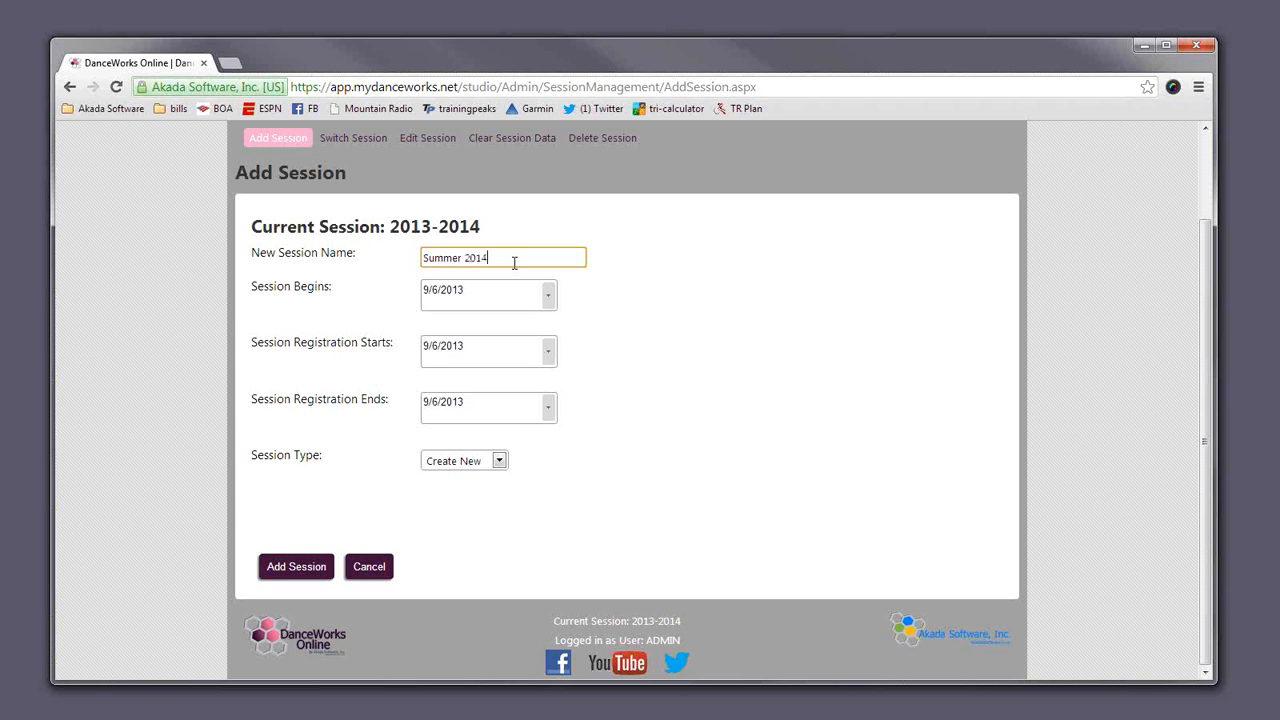
# Step: Set the new session's begin date to 6/15/2014
pyautogui.click(548, 296)
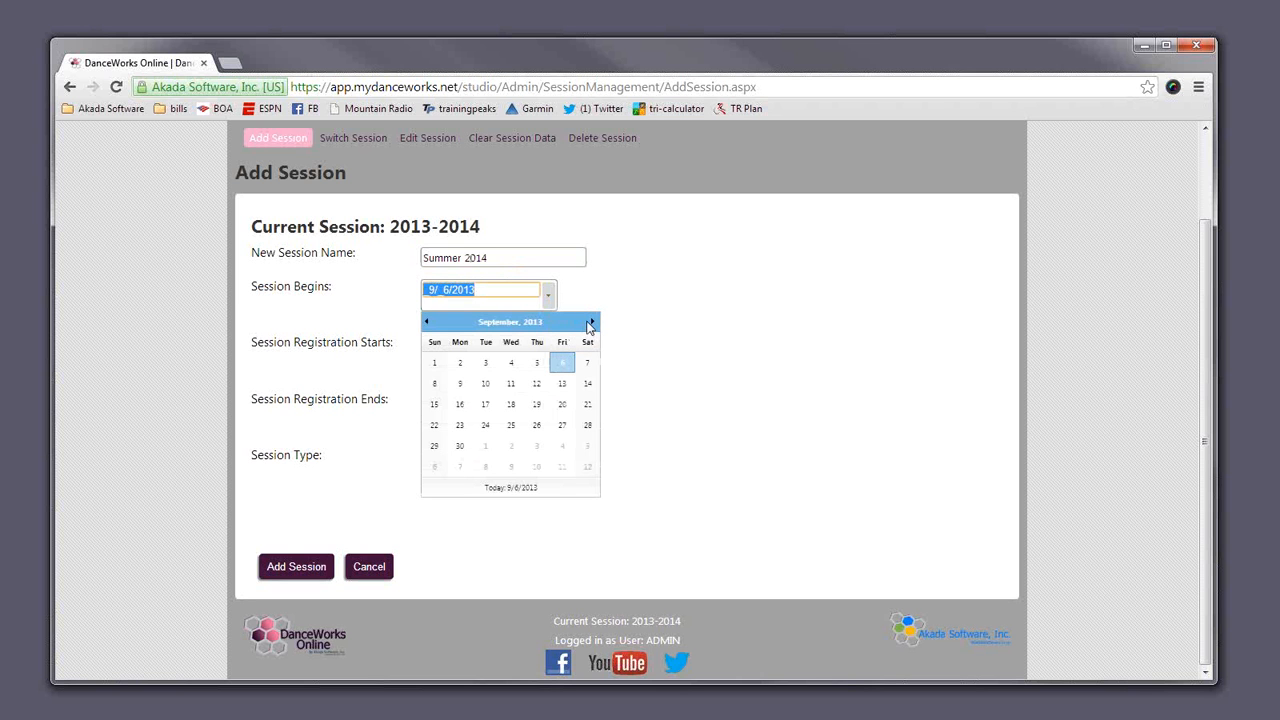
pyautogui.click(534, 324)
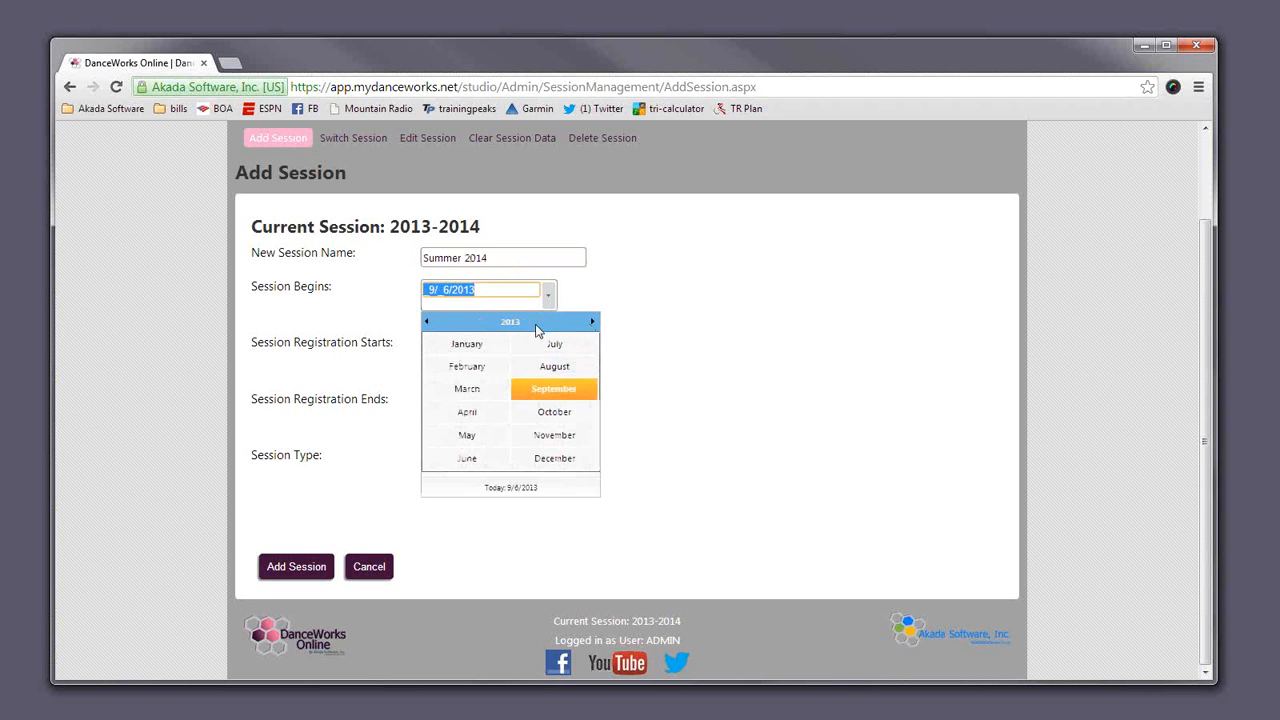
pyautogui.click(592, 321)
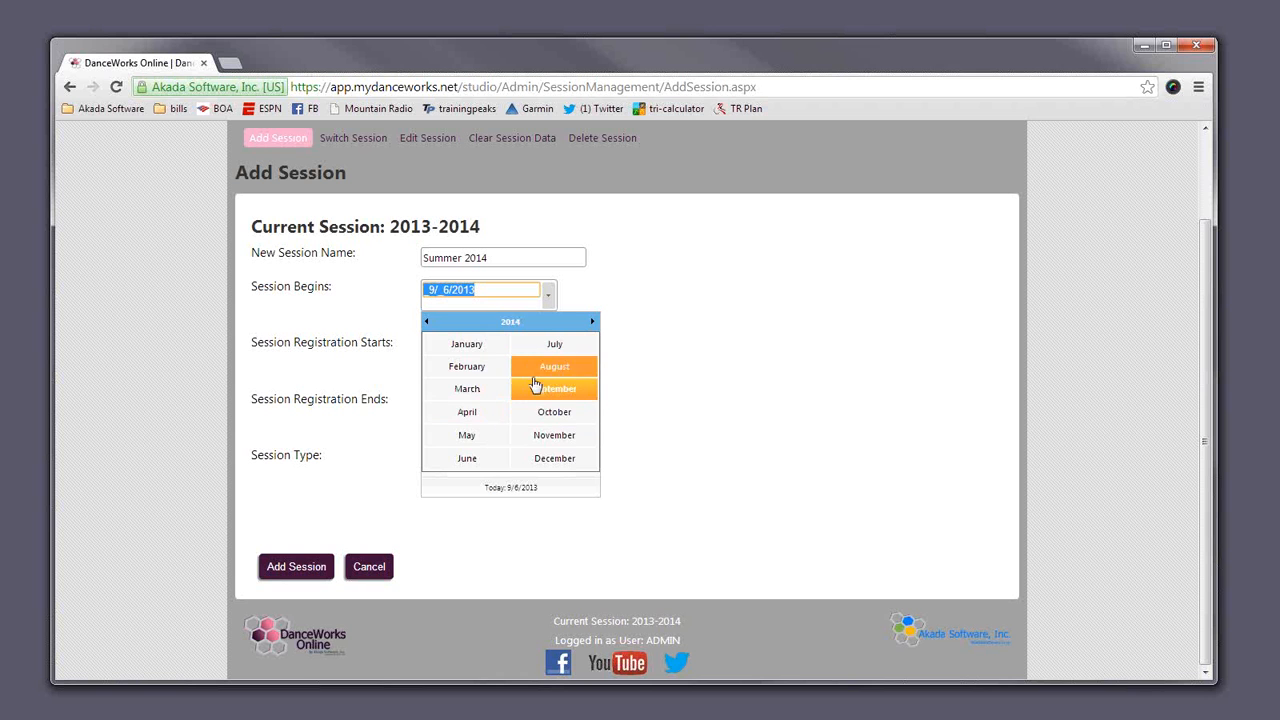
pyautogui.click(490, 458)
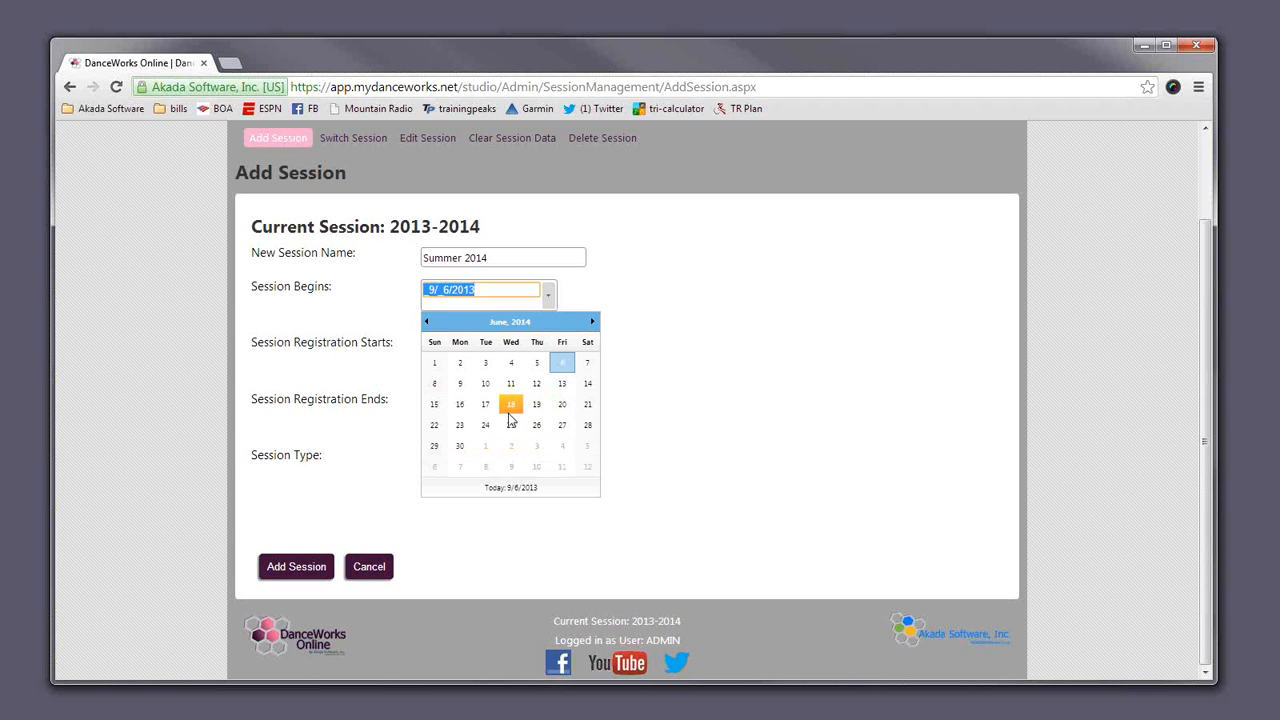
pyautogui.click(434, 404)
pyautogui.click(518, 411)
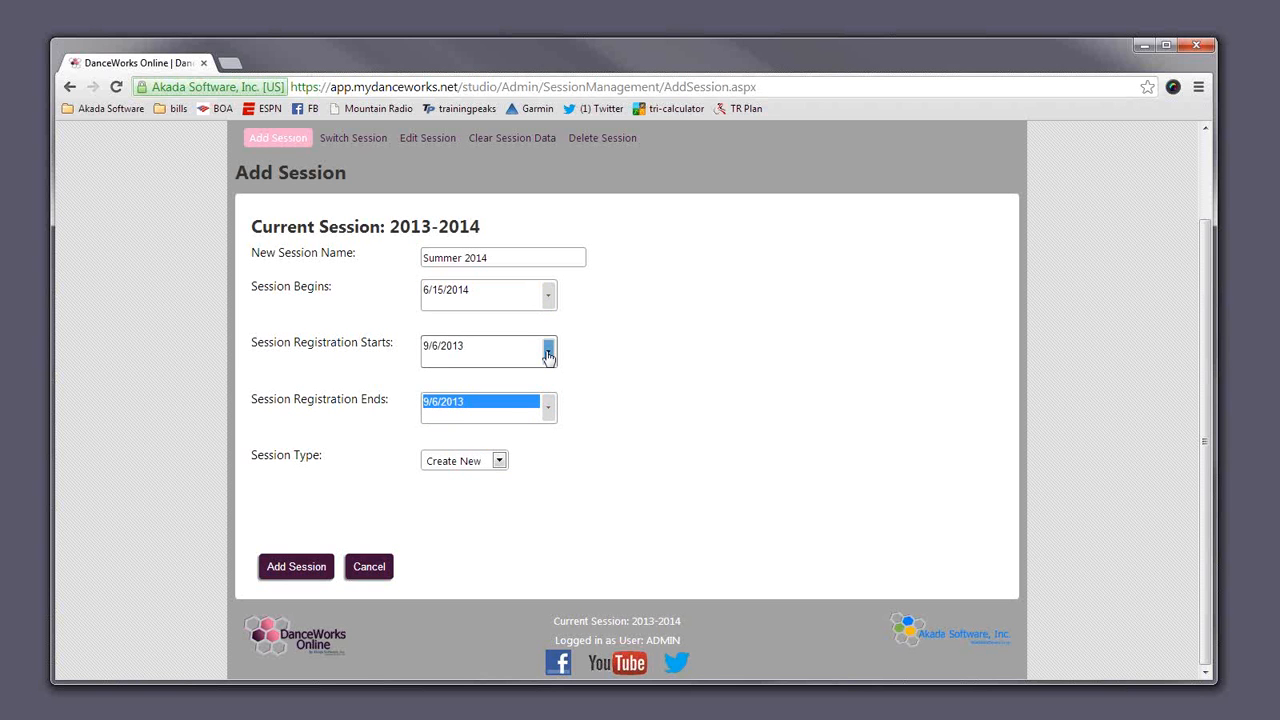
# Step: Set the session registration start date to 5/1/2014
pyautogui.click(548, 350)
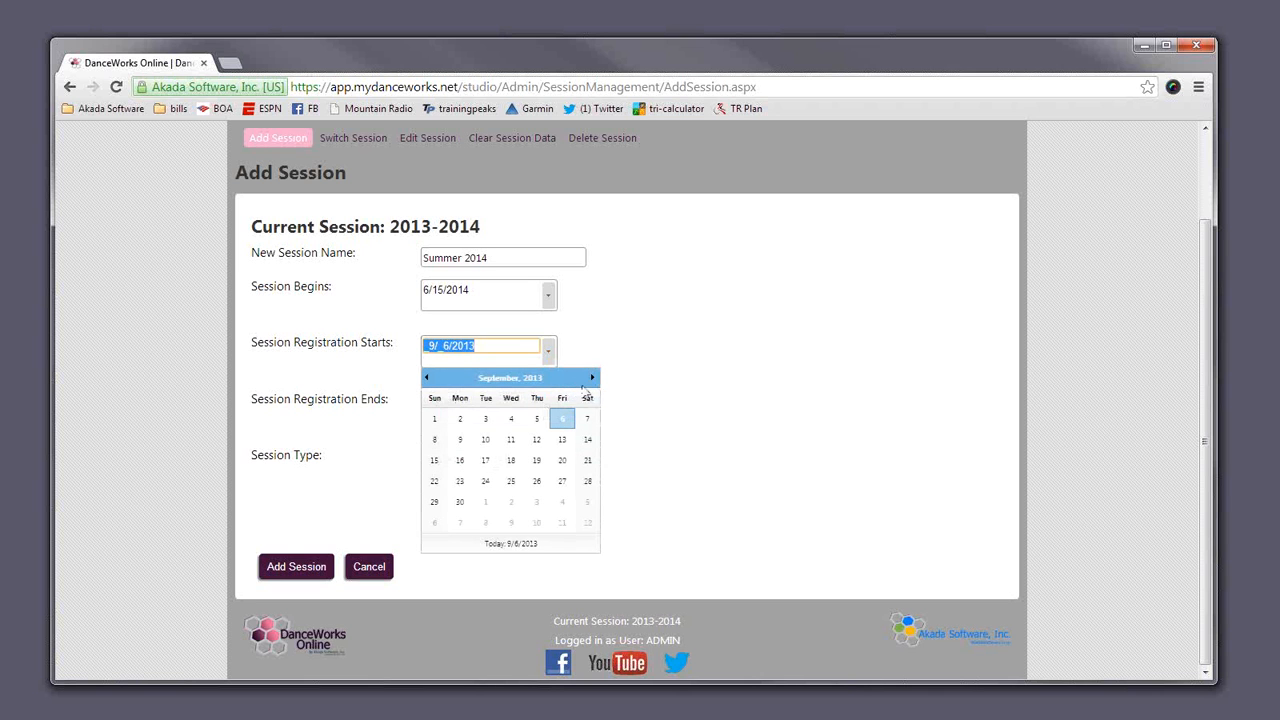
pyautogui.click(521, 380)
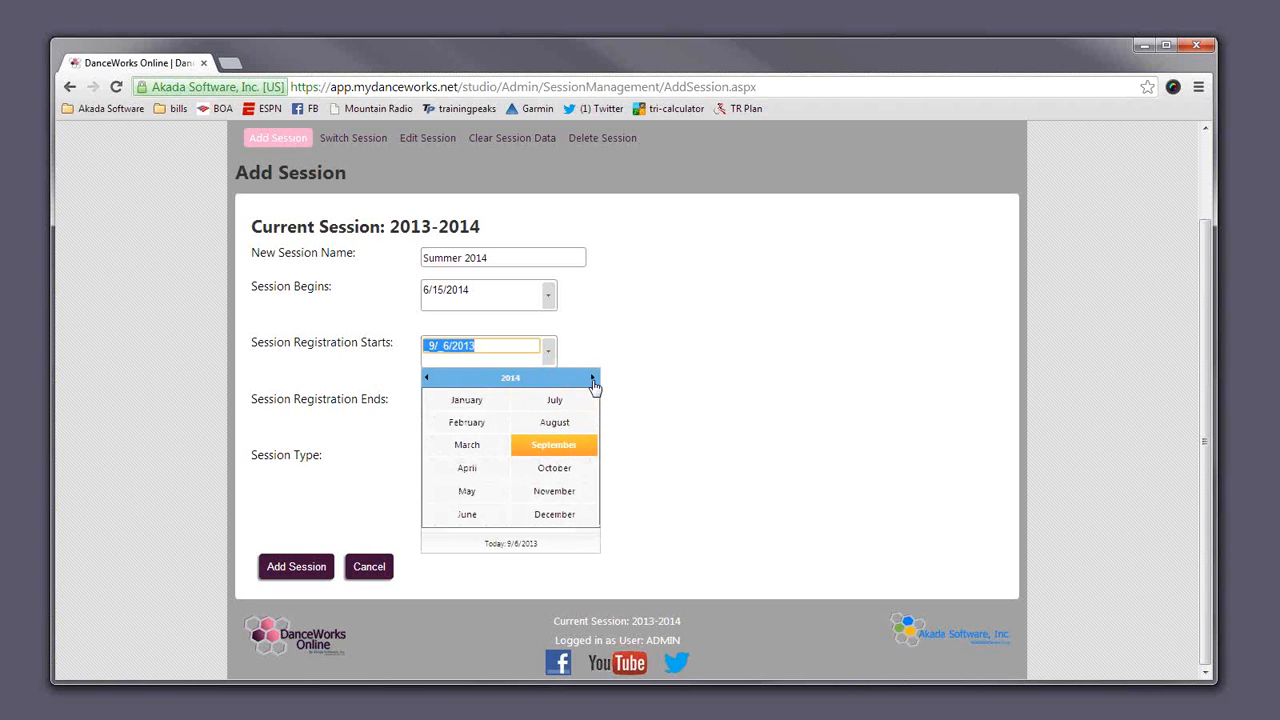
pyautogui.click(592, 378)
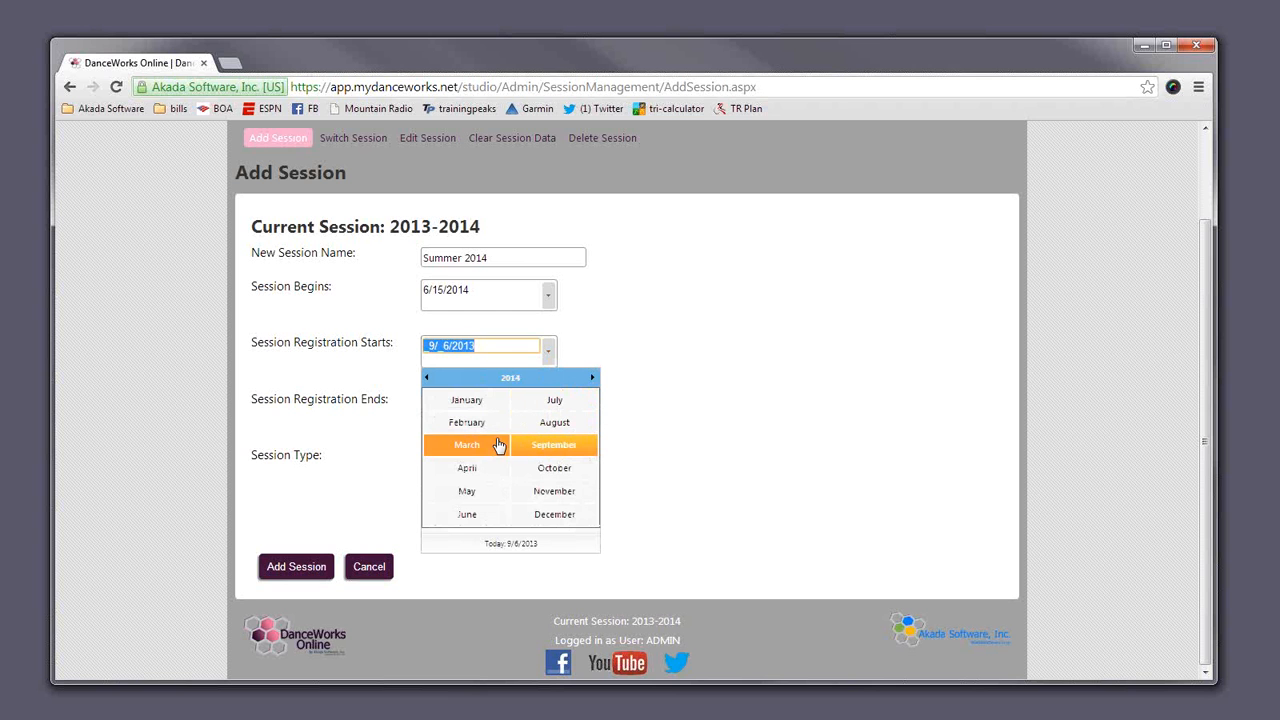
pyautogui.click(467, 491)
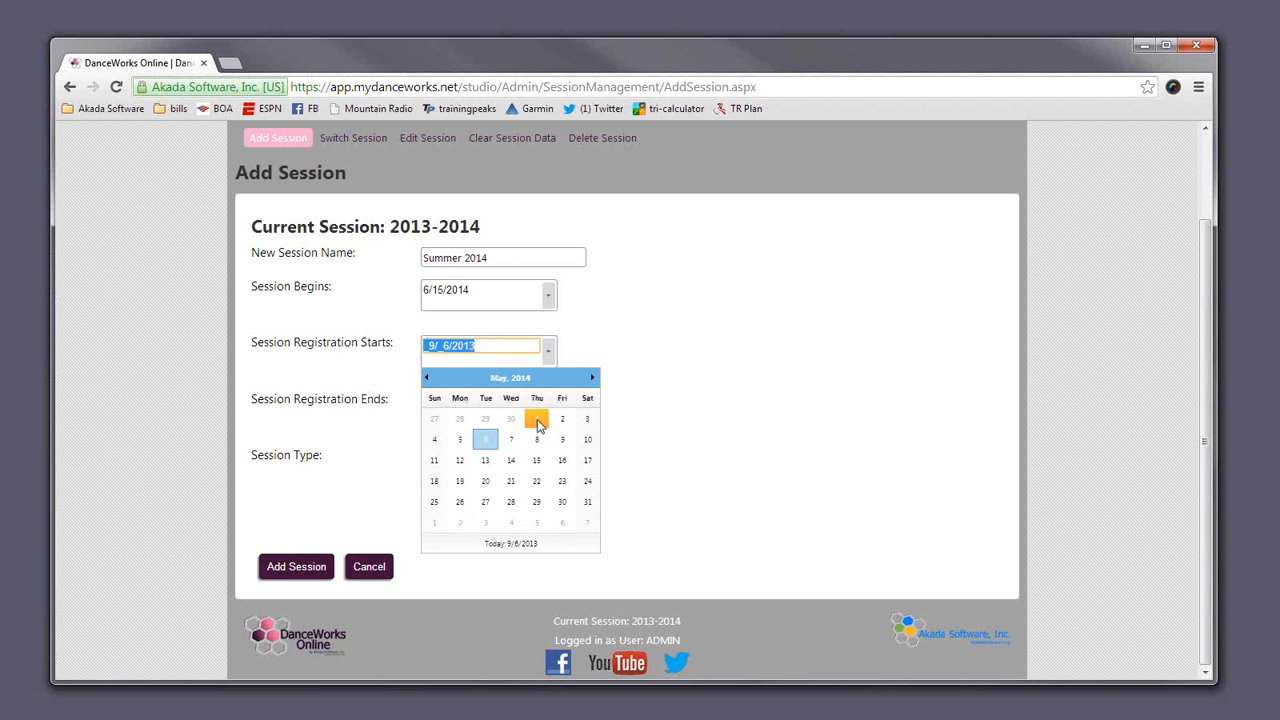
pyautogui.click(537, 420)
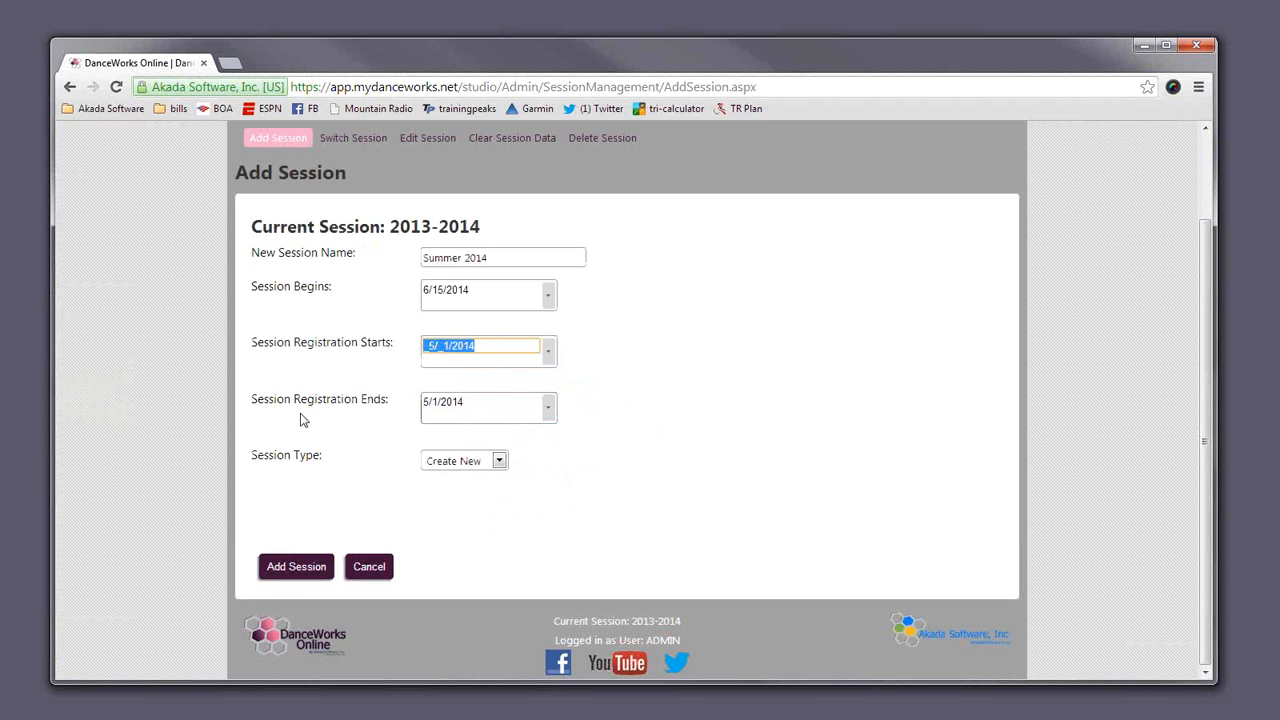
# Step: Set the session registration end date to 5/31/2014
pyautogui.click(548, 410)
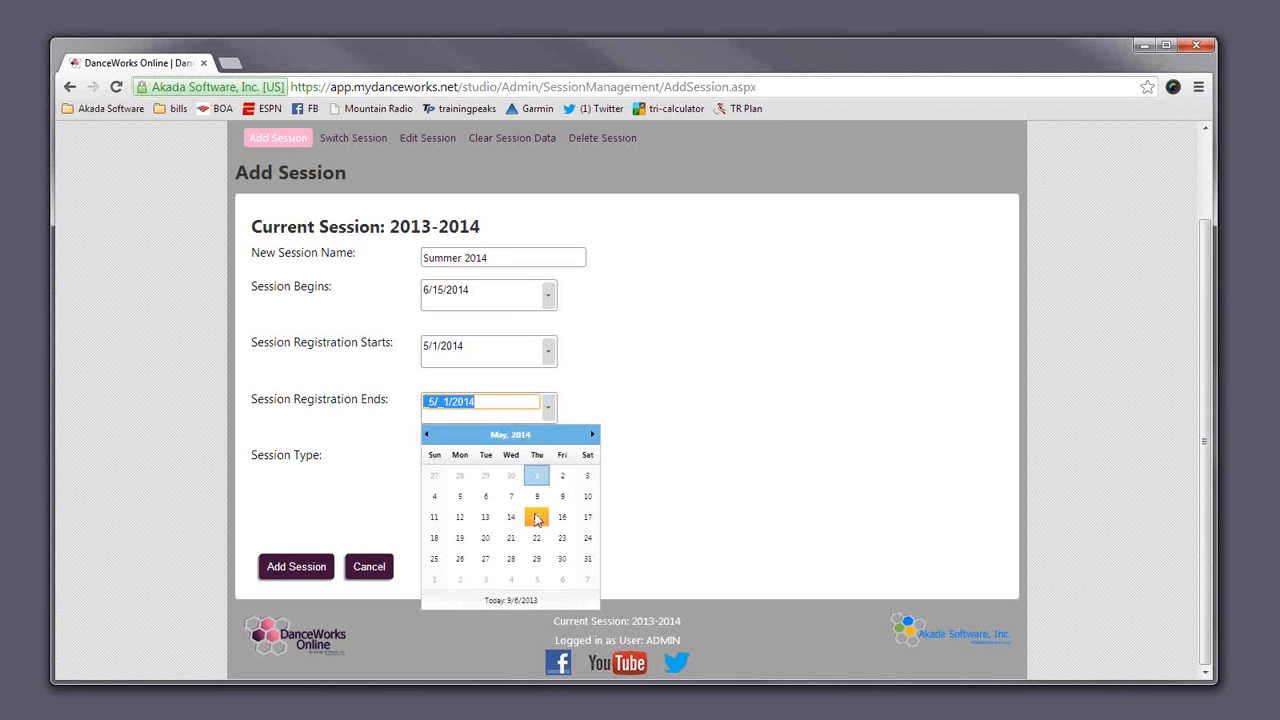
pyautogui.click(586, 560)
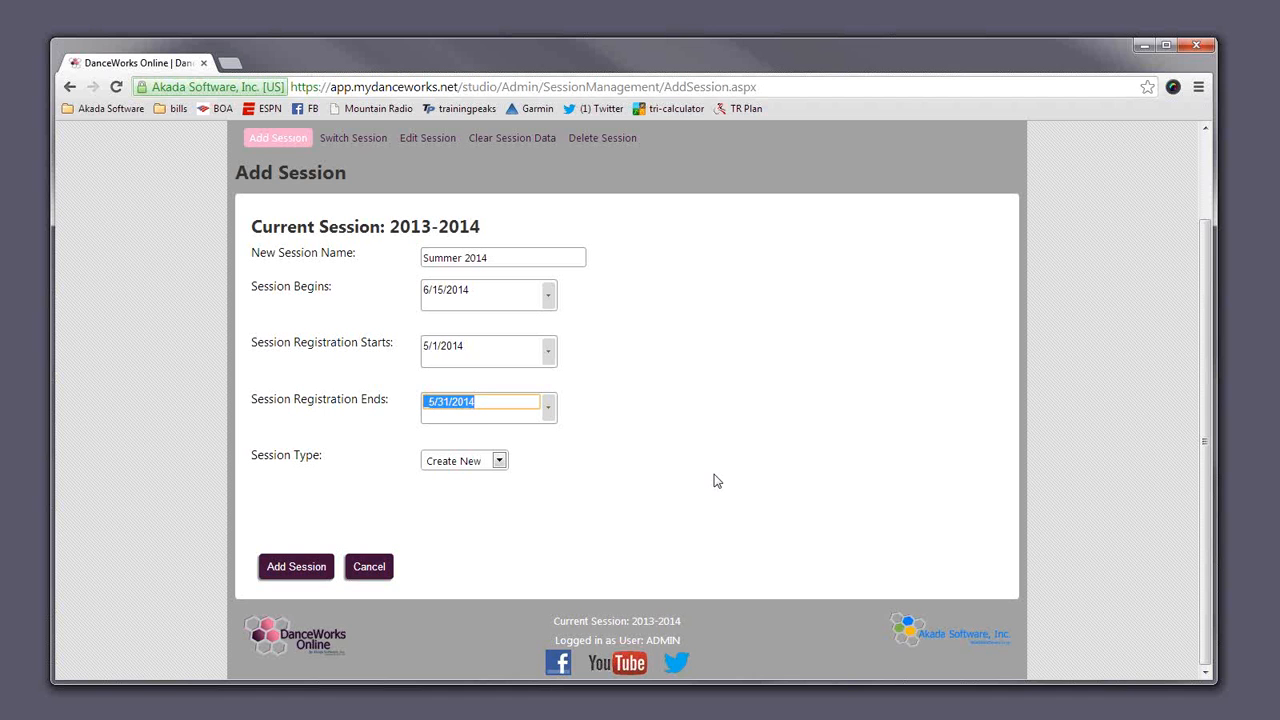
pyautogui.click(728, 490)
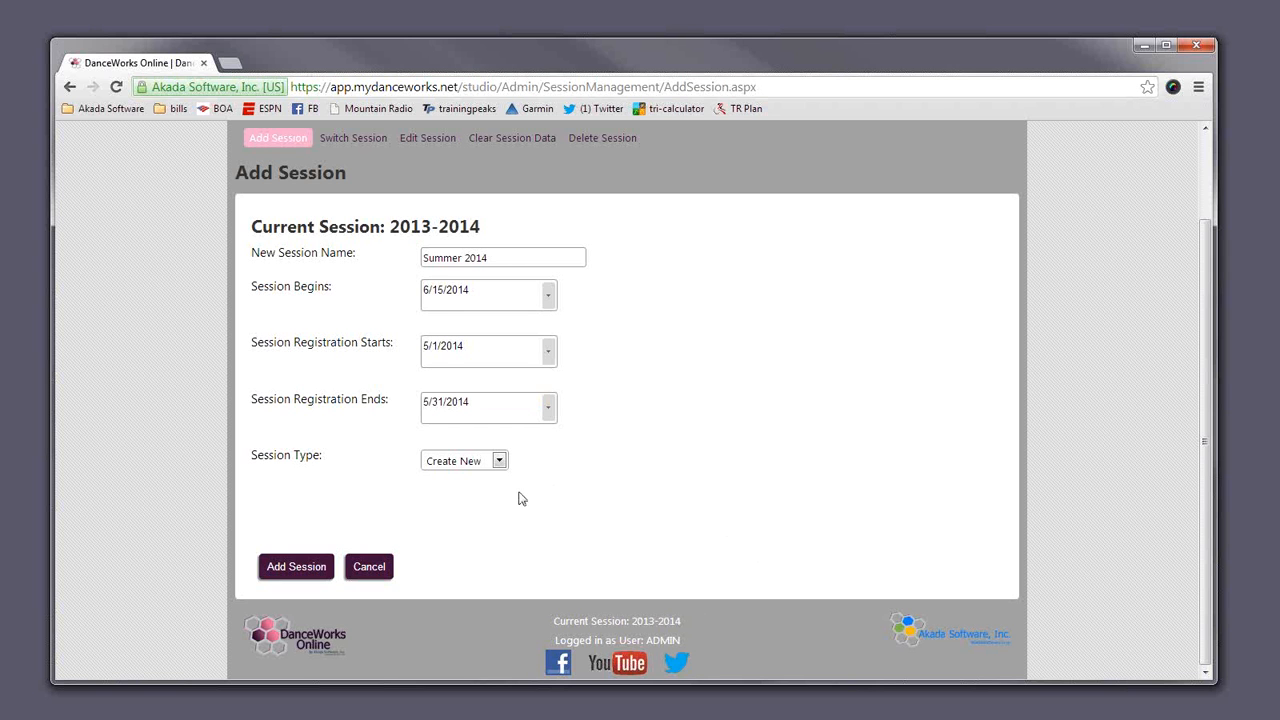
# Step: Set the session type to Copy Existing, using Summer 2013 as the source session
pyautogui.click(503, 463)
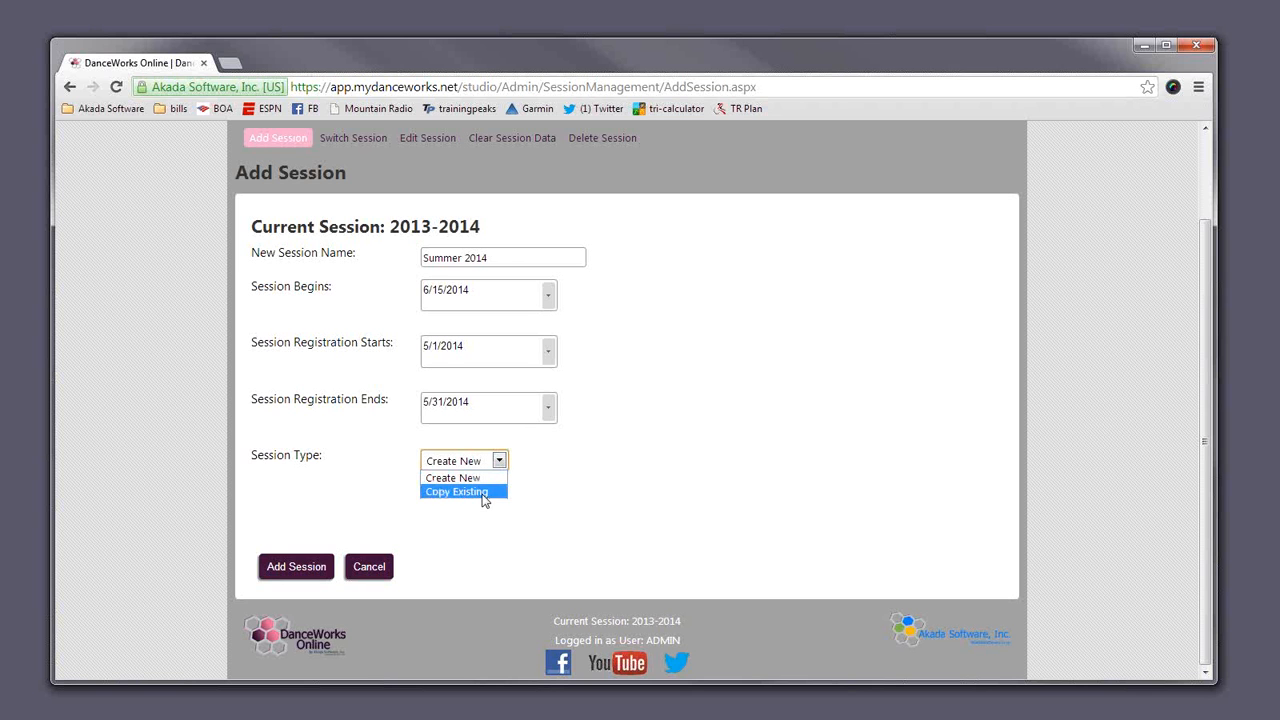
pyautogui.click(484, 495)
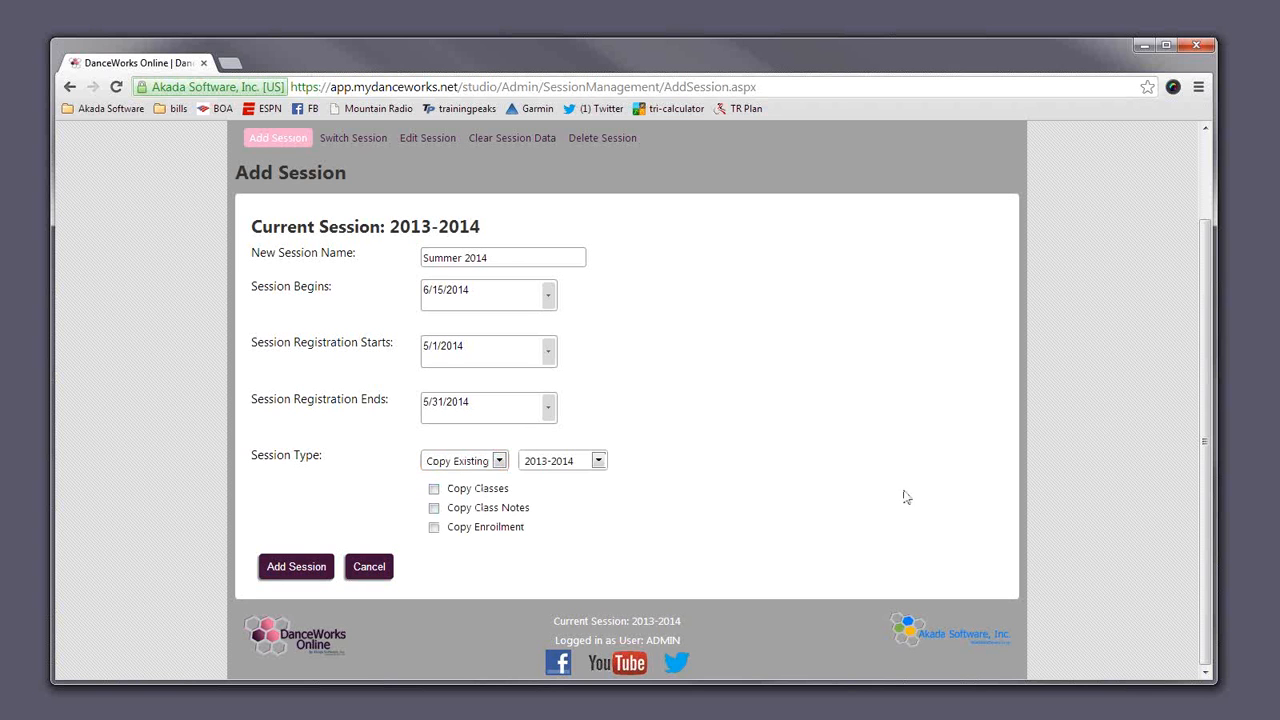
pyautogui.click(553, 468)
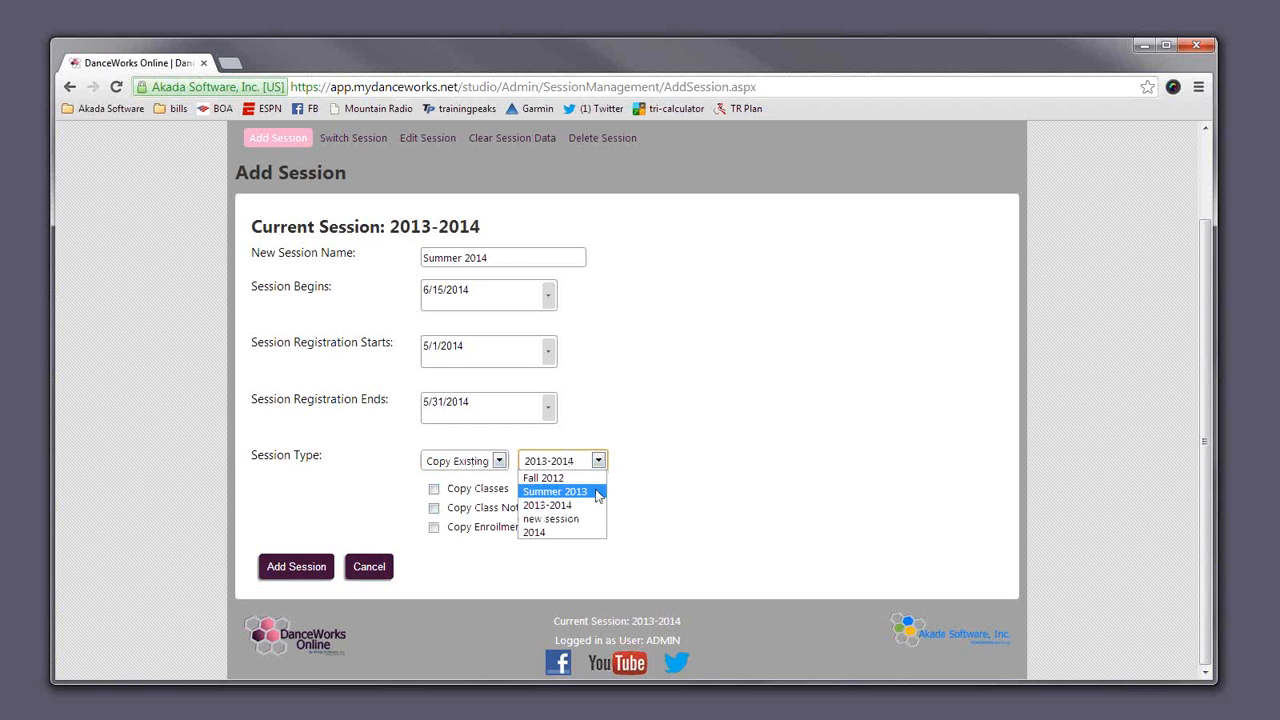
pyautogui.click(556, 492)
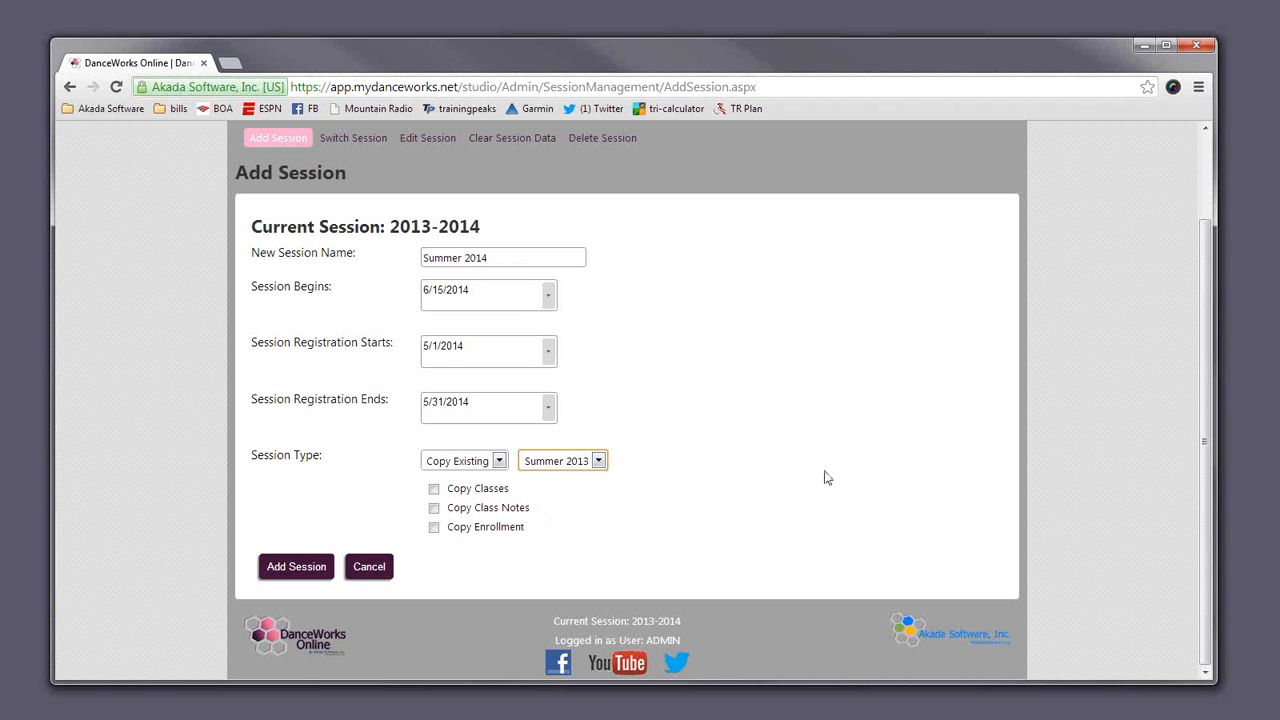
# Step: Include the classes in the copy, without class notes or enrollment, and create the session
pyautogui.click(436, 490)
pyautogui.click(515, 509)
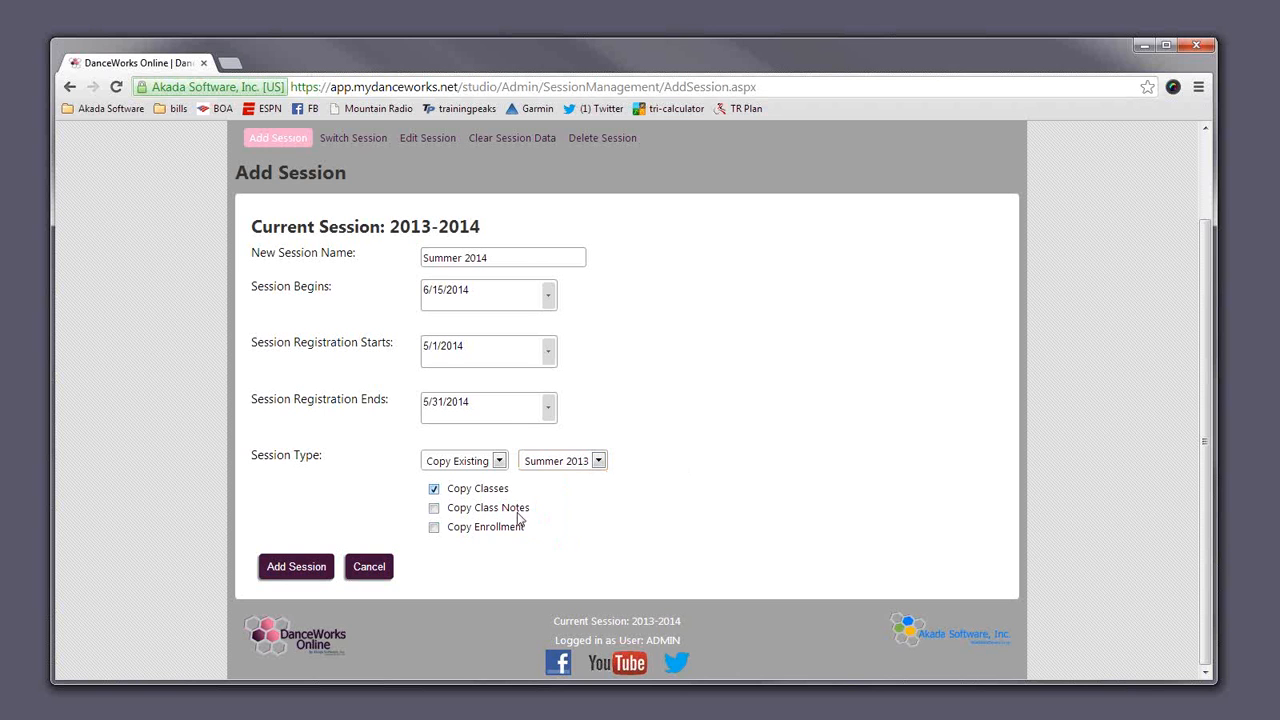
pyautogui.click(434, 508)
pyautogui.click(297, 567)
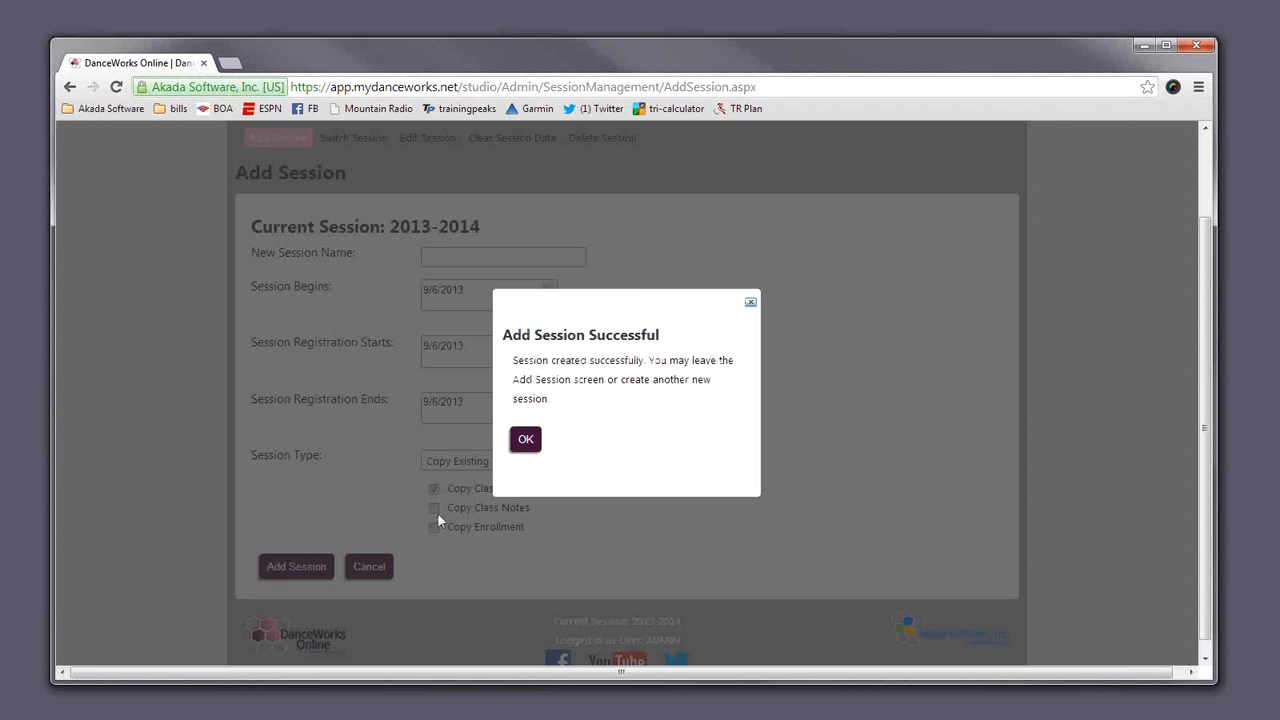
pyautogui.click(528, 441)
# Step: Display the class list for the Summer 2014 session and review its copied classes
pyautogui.scroll(2, 750, 478)
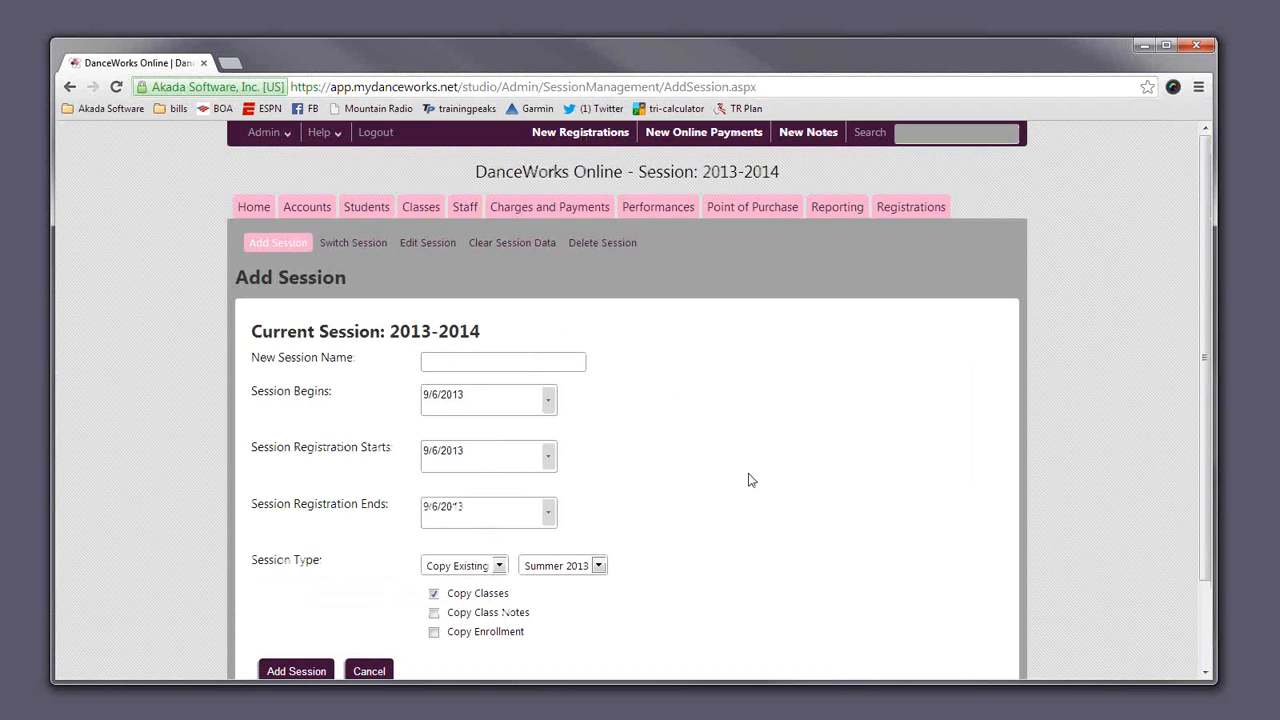
pyautogui.click(420, 207)
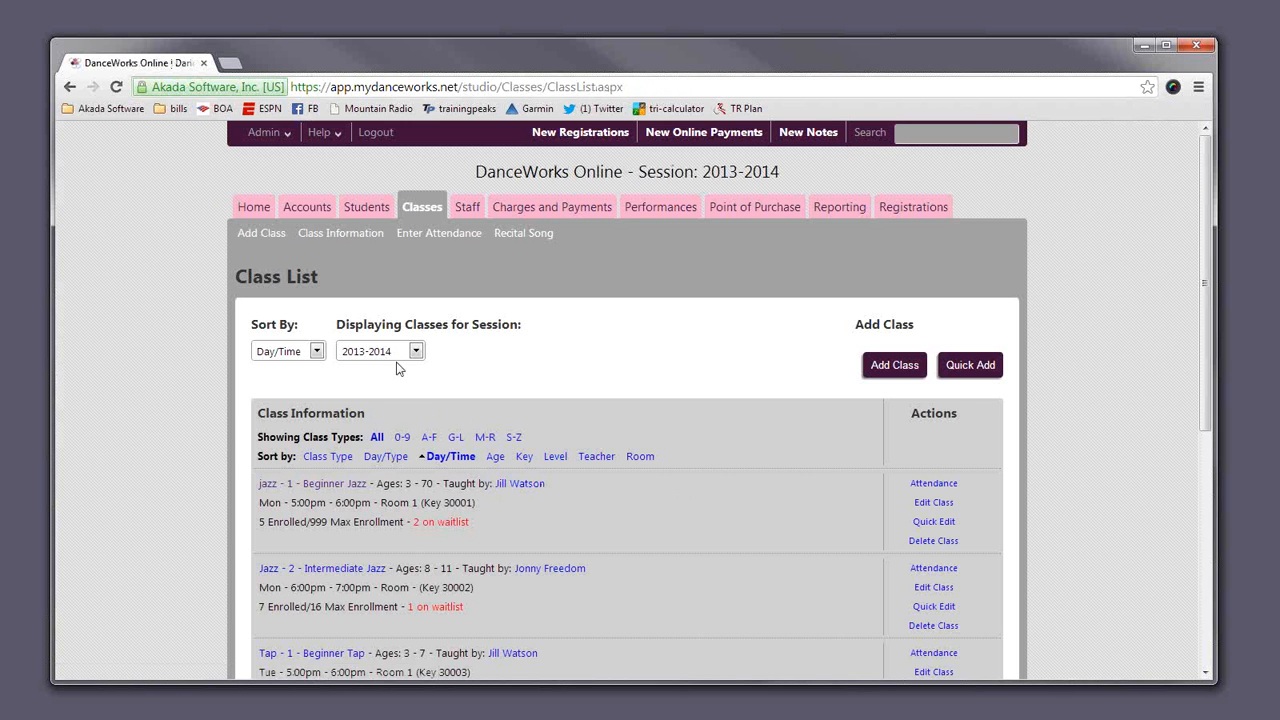
pyautogui.click(397, 352)
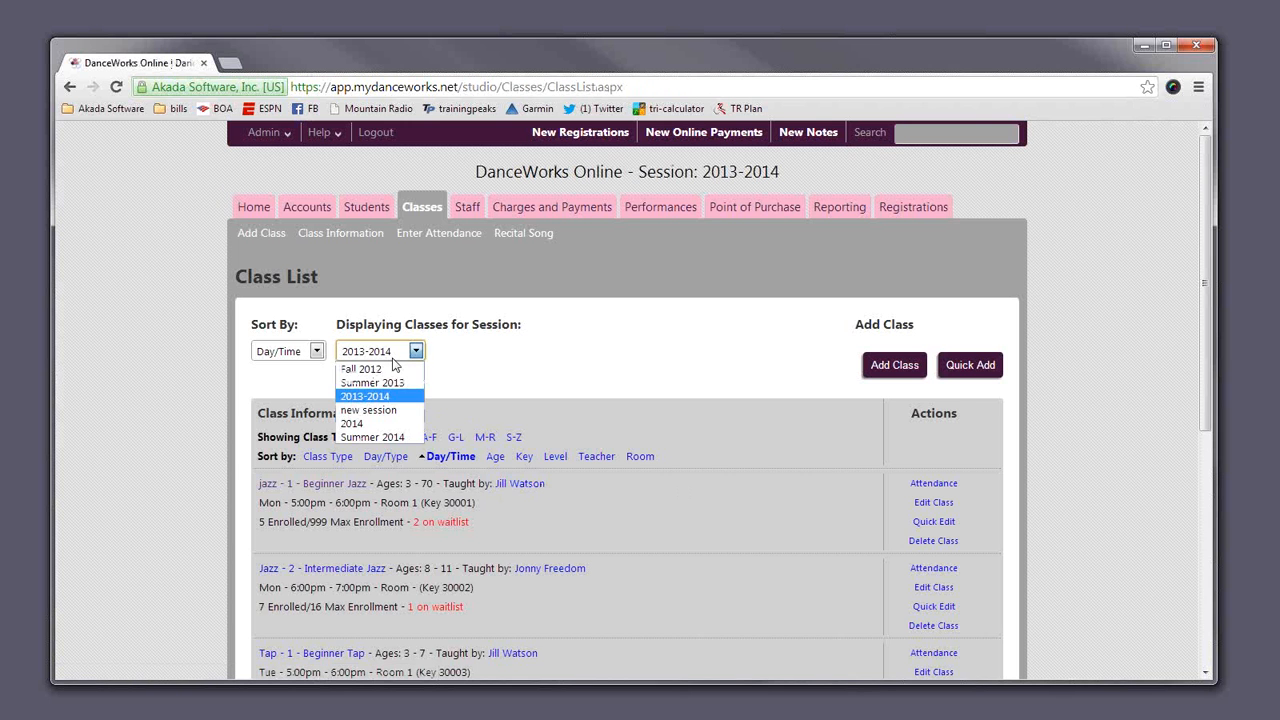
pyautogui.click(393, 437)
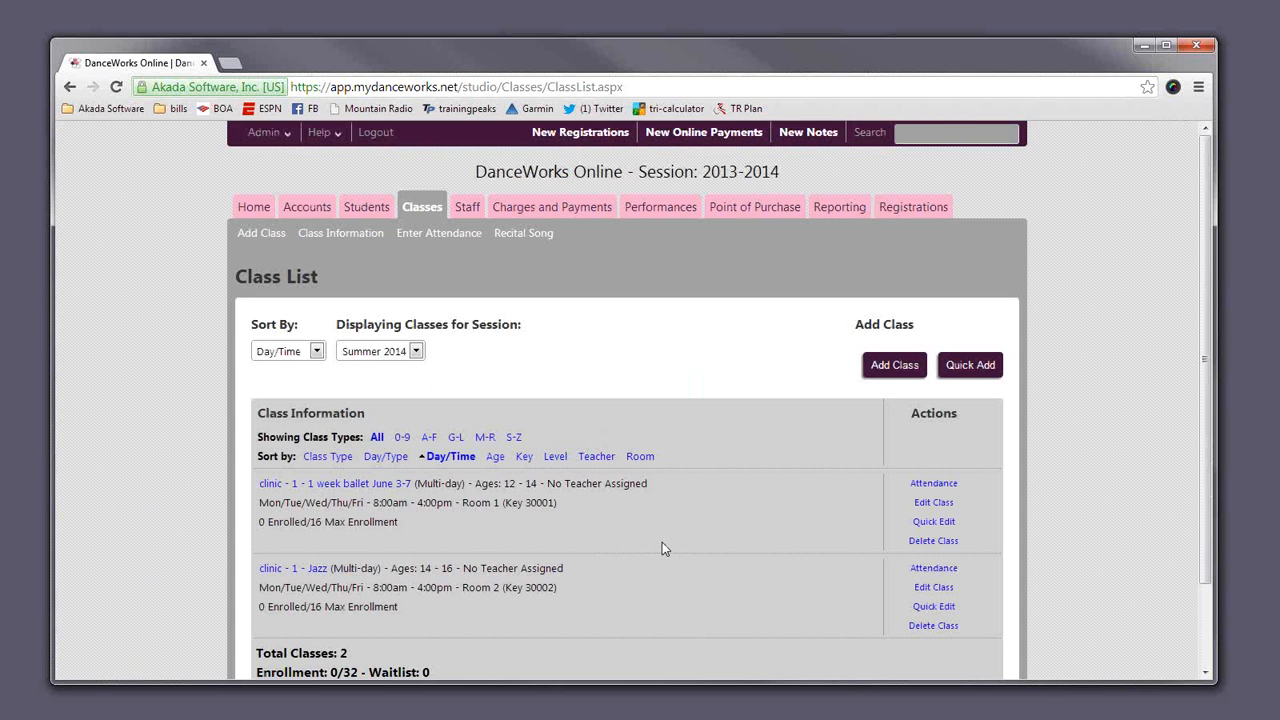
pyautogui.scroll(-1, 662, 542)
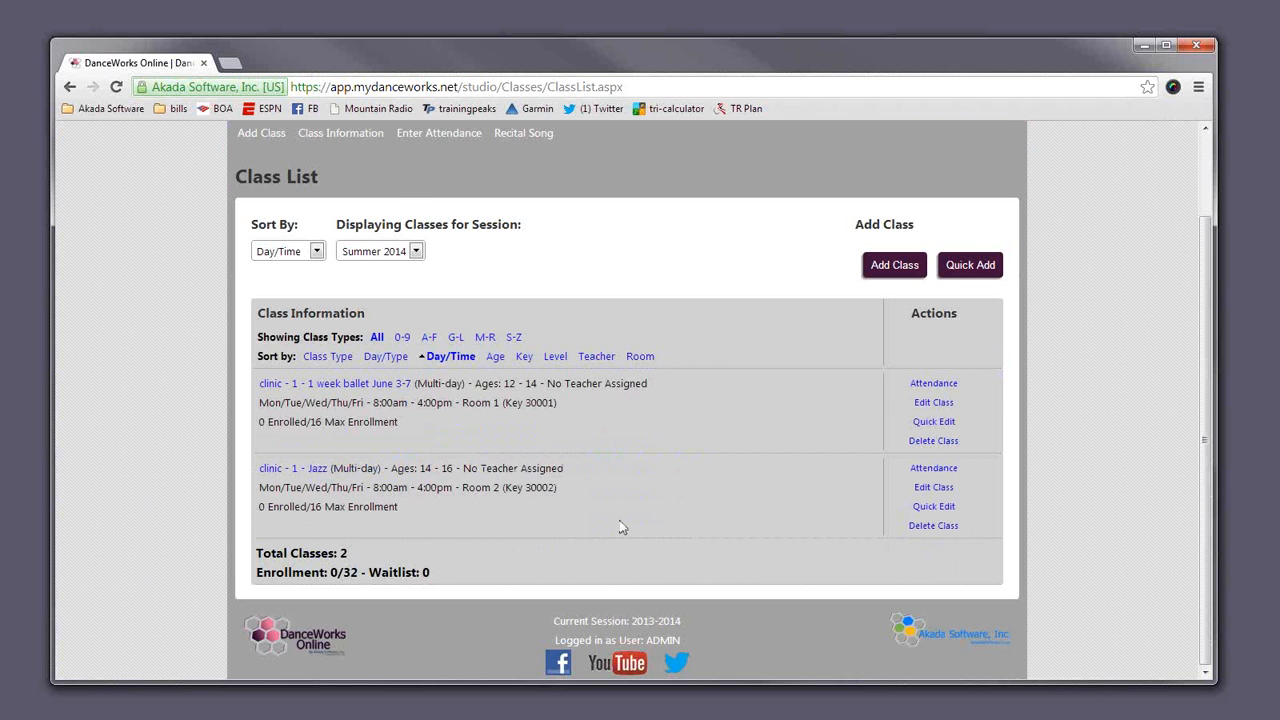
pyautogui.scroll(1, 621, 527)
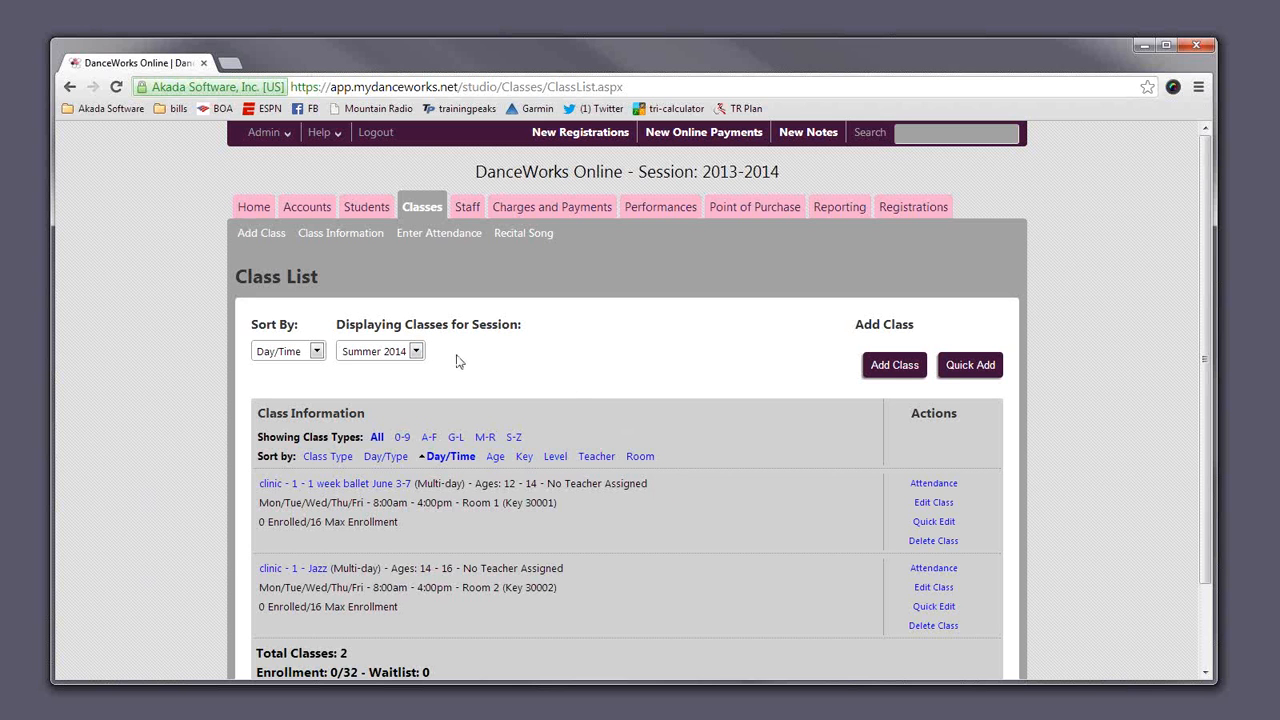
# Step: Open session editing and load the Summer 2014 session's settings
pyautogui.click(264, 132)
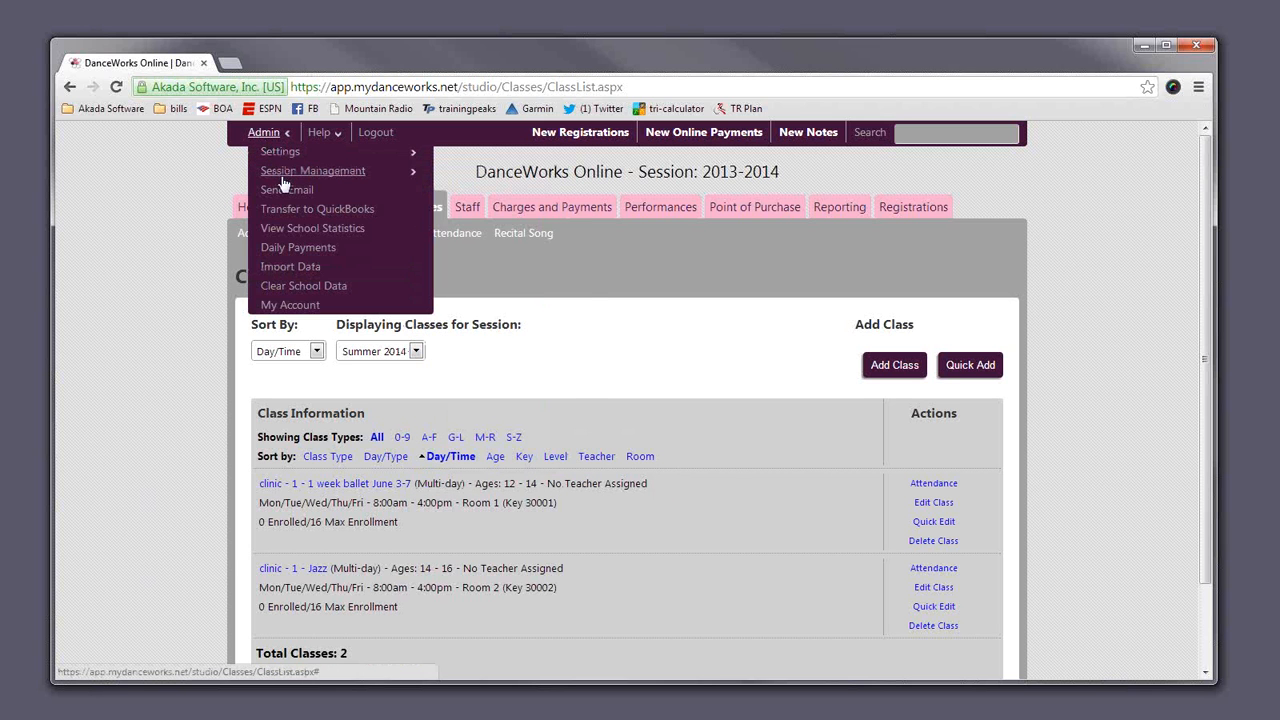
pyautogui.click(368, 173)
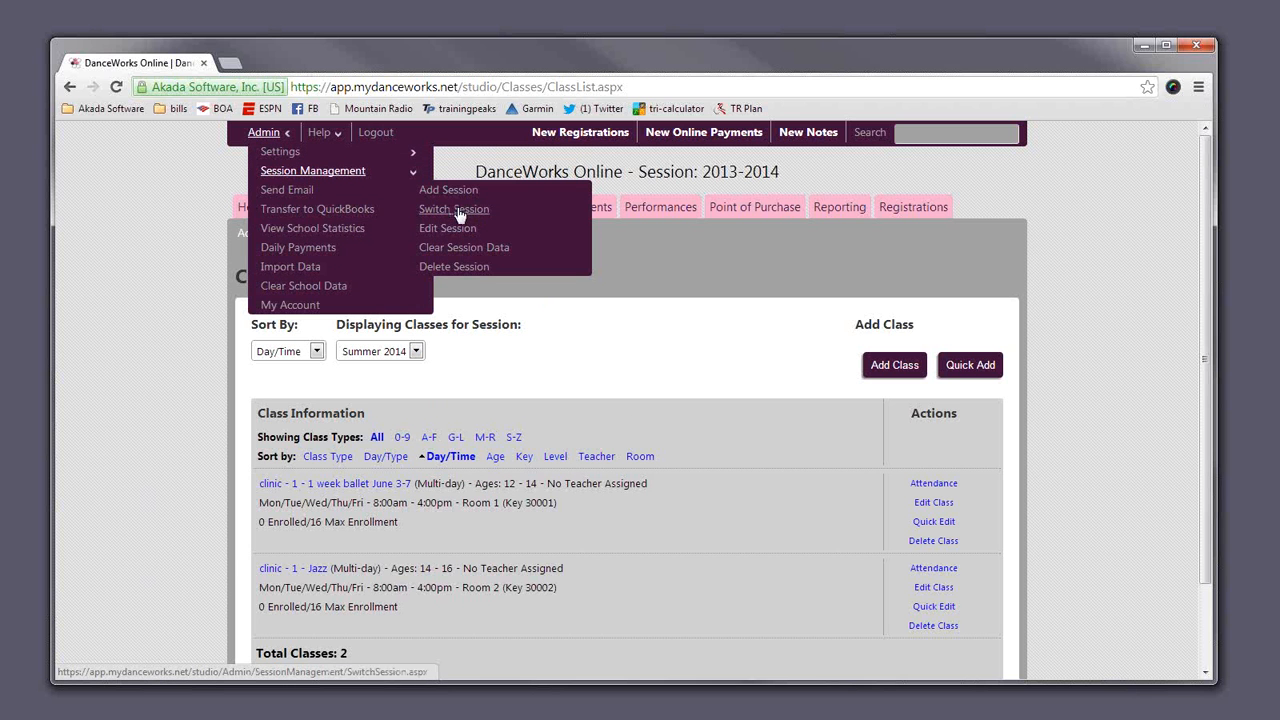
pyautogui.click(459, 228)
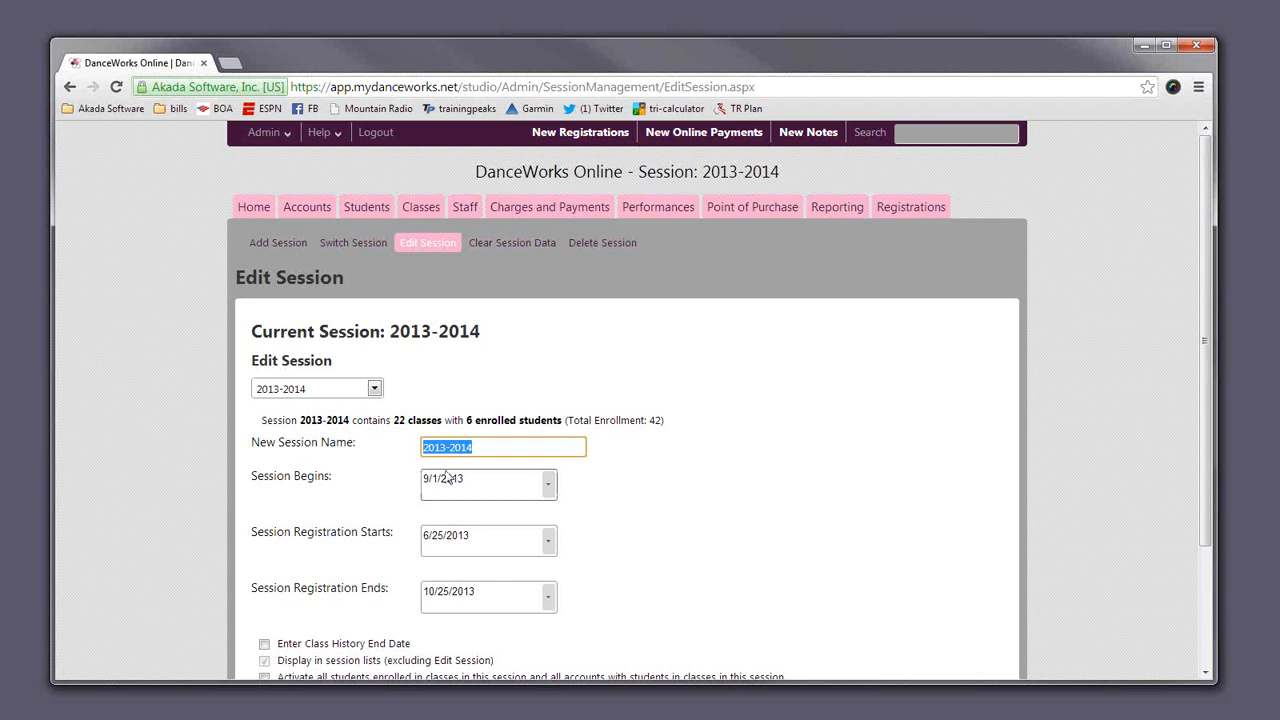
pyautogui.scroll(-2, 455, 423)
pyautogui.scroll(2, 455, 423)
pyautogui.click(373, 388)
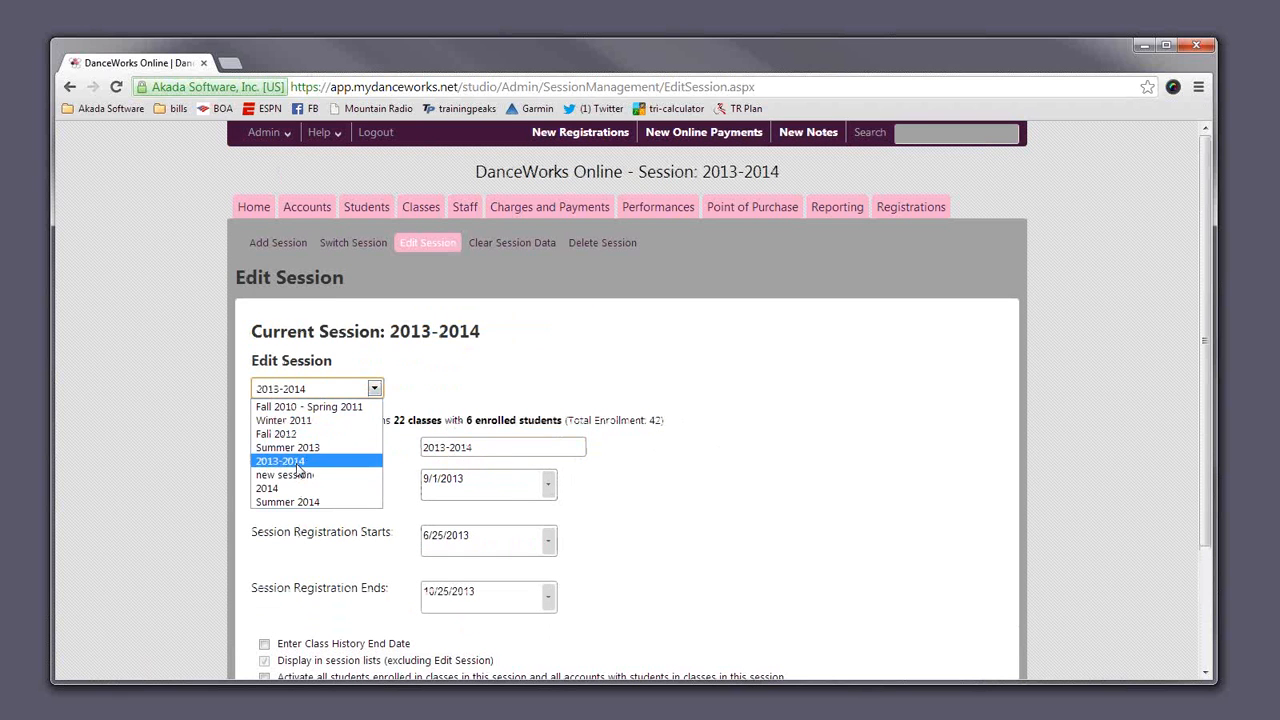
pyautogui.click(290, 501)
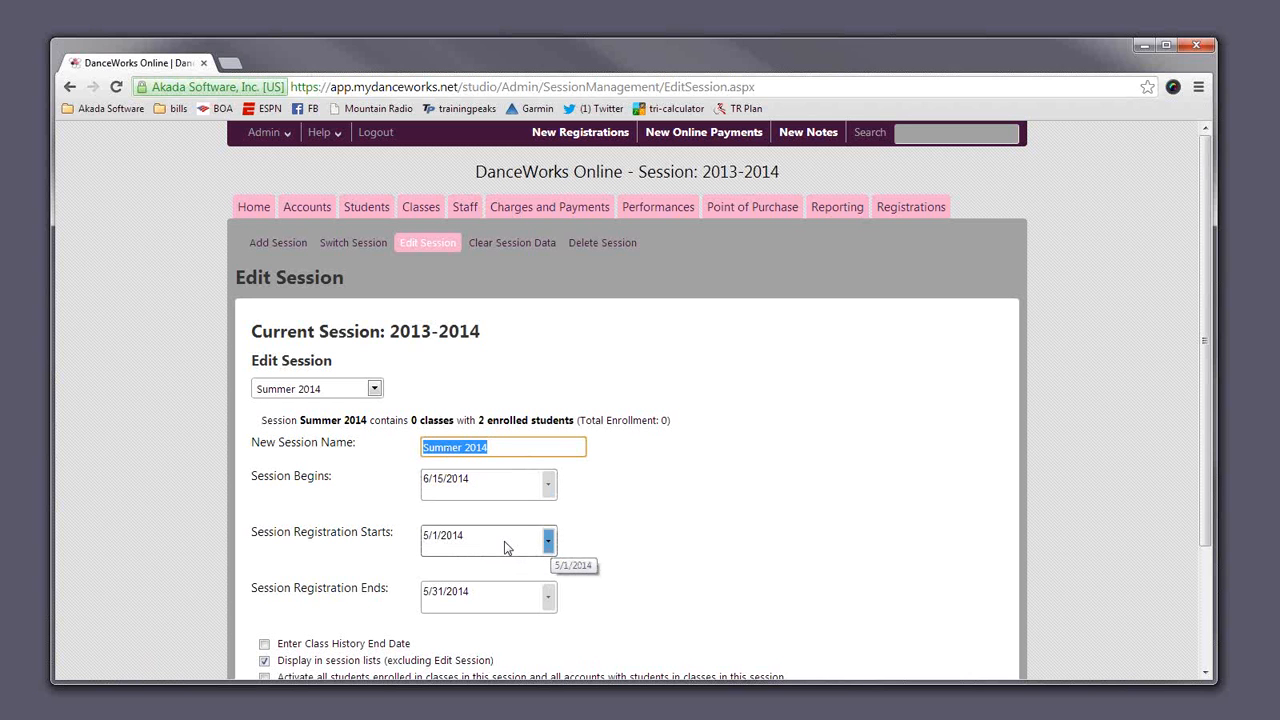
# Step: Reselect the Summer 2014 session for editing and review its dates and display options
pyautogui.click(389, 367)
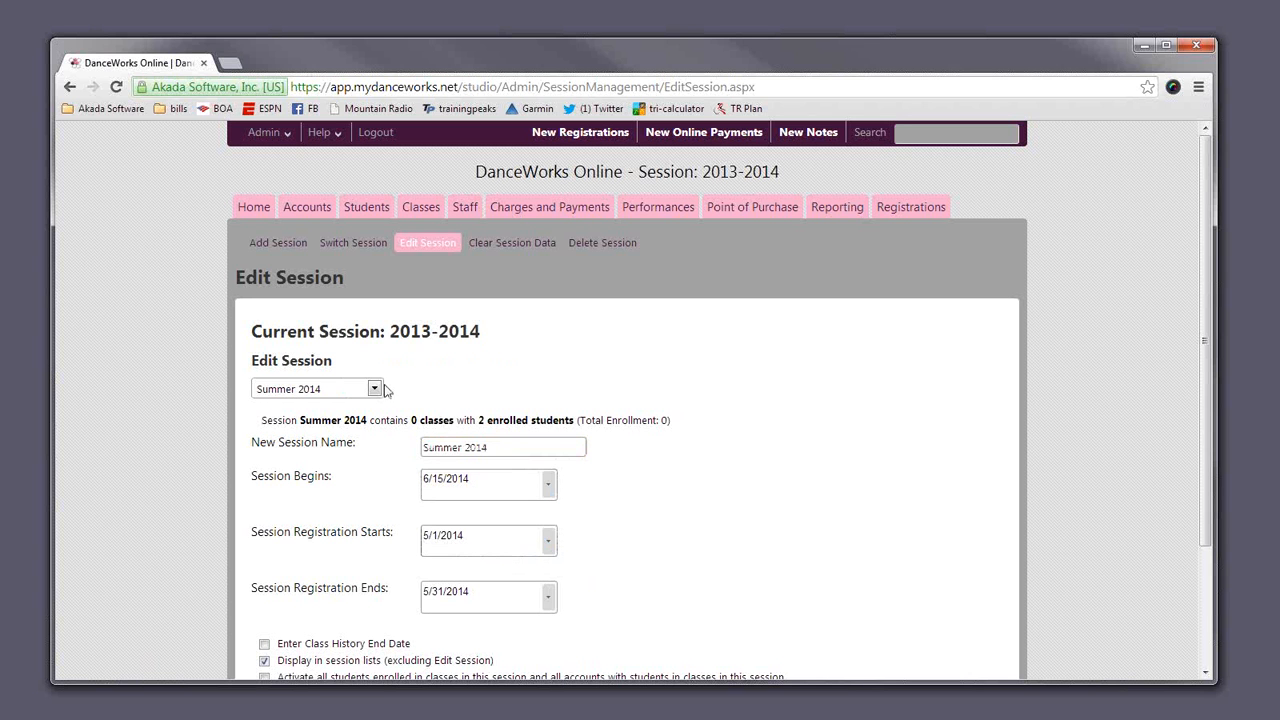
pyautogui.click(375, 389)
pyautogui.click(345, 503)
pyautogui.click(609, 523)
pyautogui.scroll(-3, 609, 523)
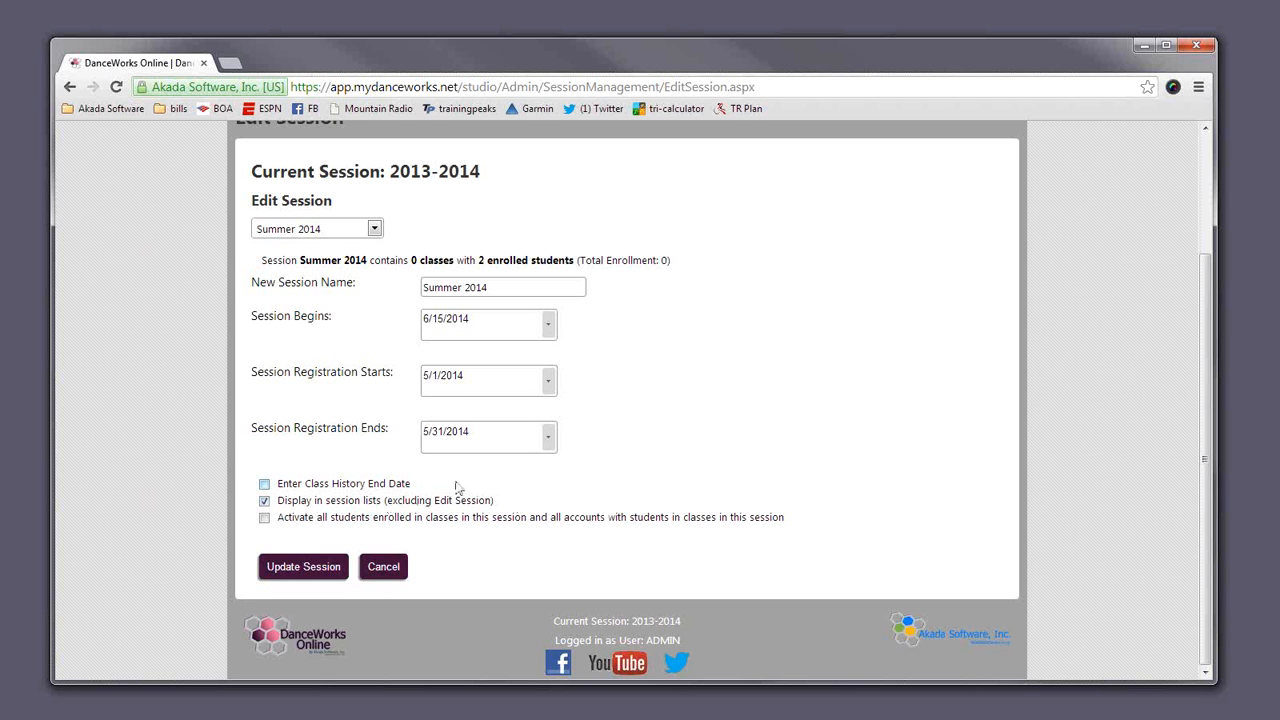
# Step: Load the Fall 2010 - Spring 2011 session's settings and turn on its display in session lists
pyautogui.click(374, 229)
pyautogui.click(358, 252)
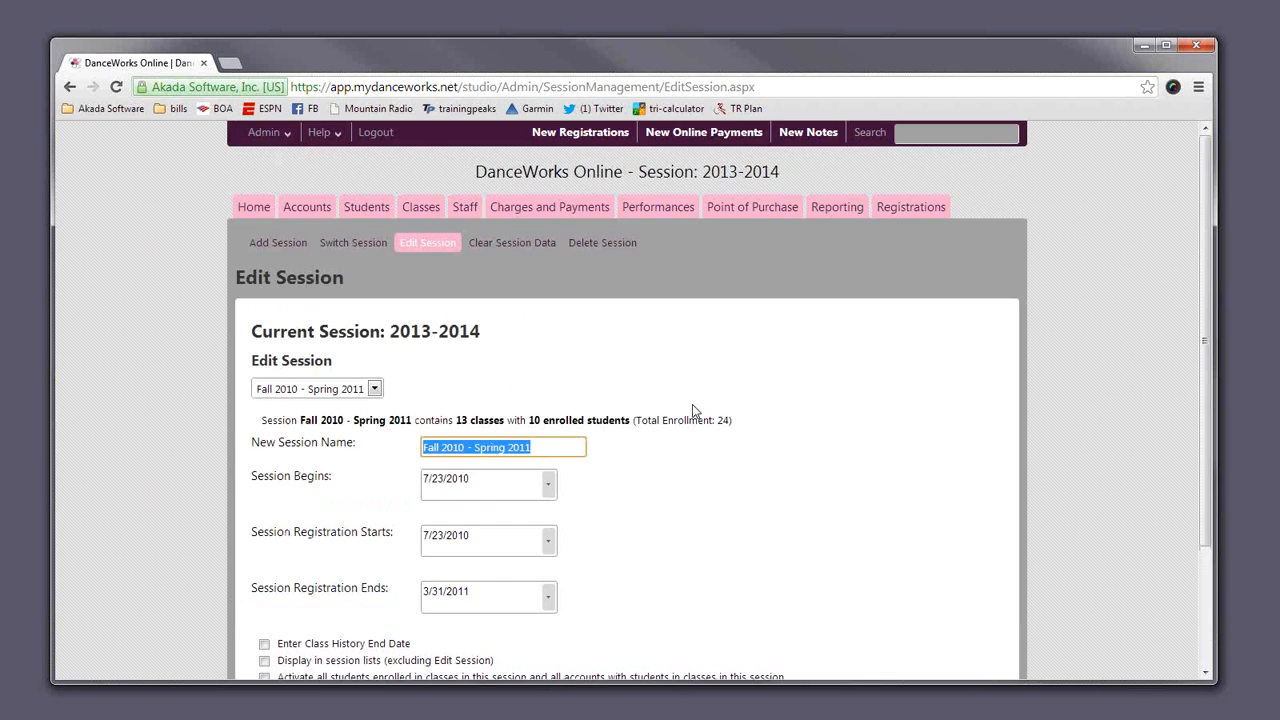
pyautogui.scroll(-2, 700, 485)
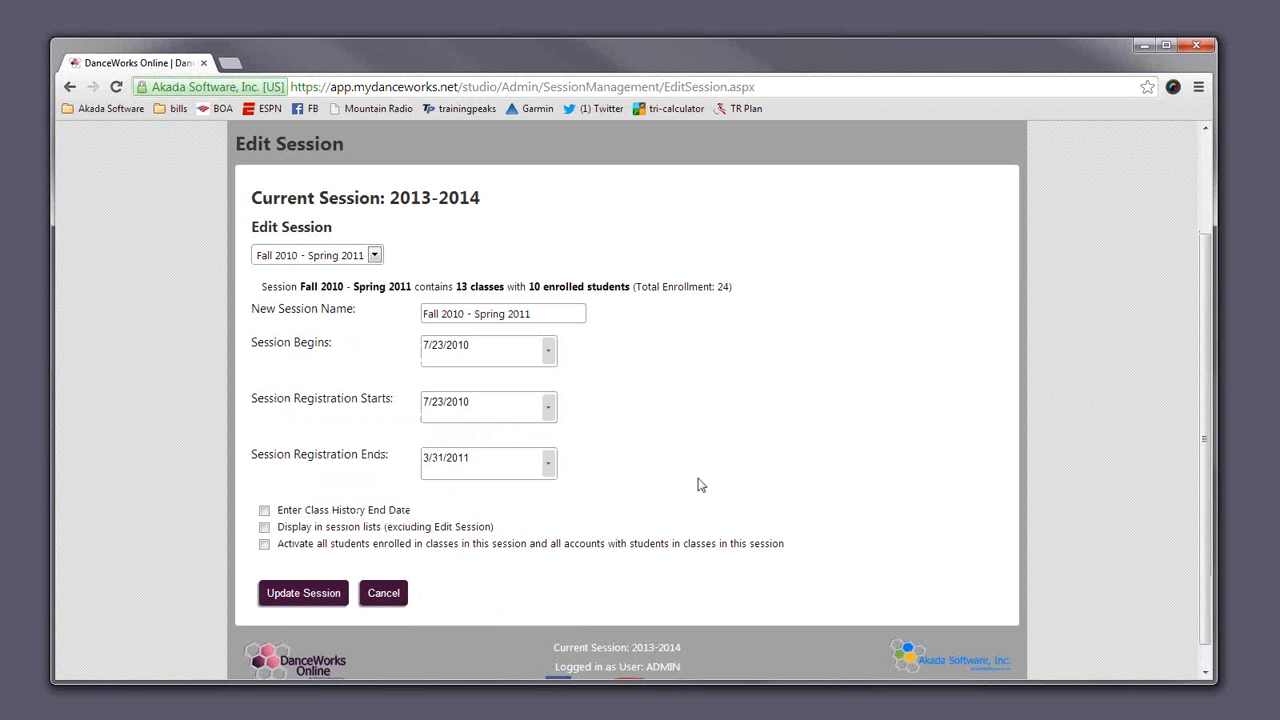
pyautogui.click(266, 527)
# Step: Return to the Summer 2014 session's settings and examine its display and activation options
pyautogui.click(314, 257)
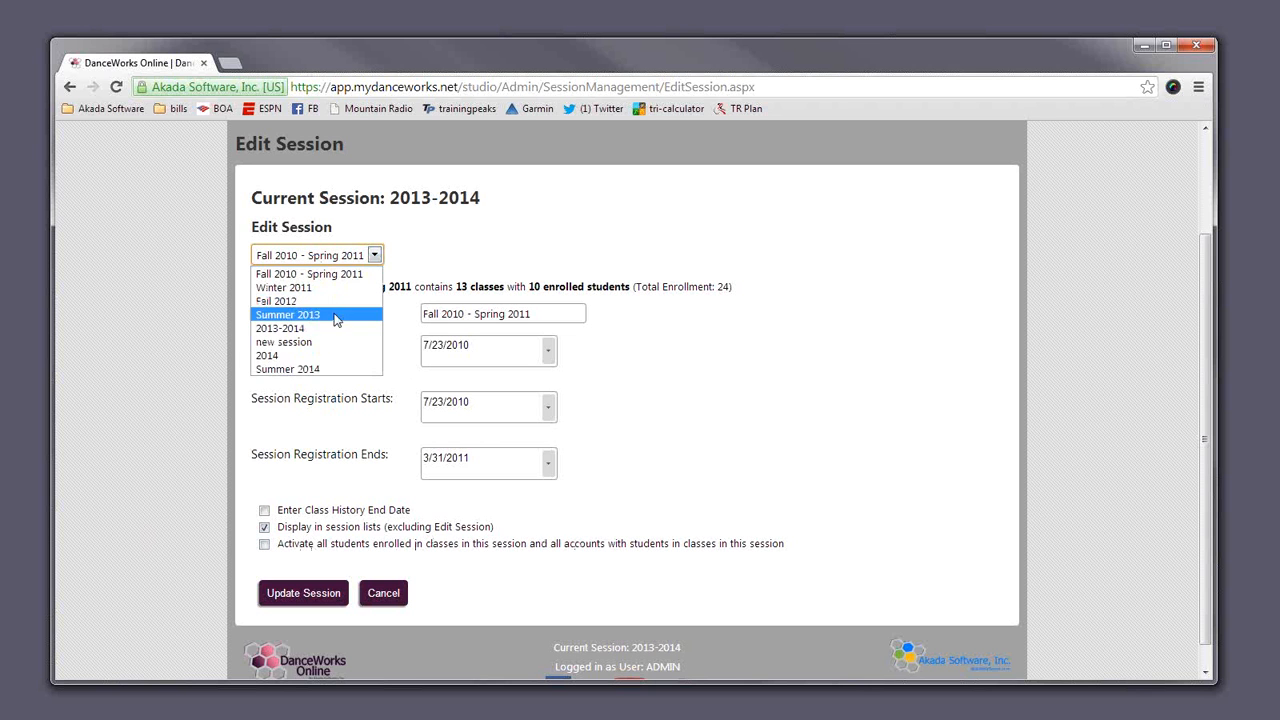
pyautogui.click(313, 369)
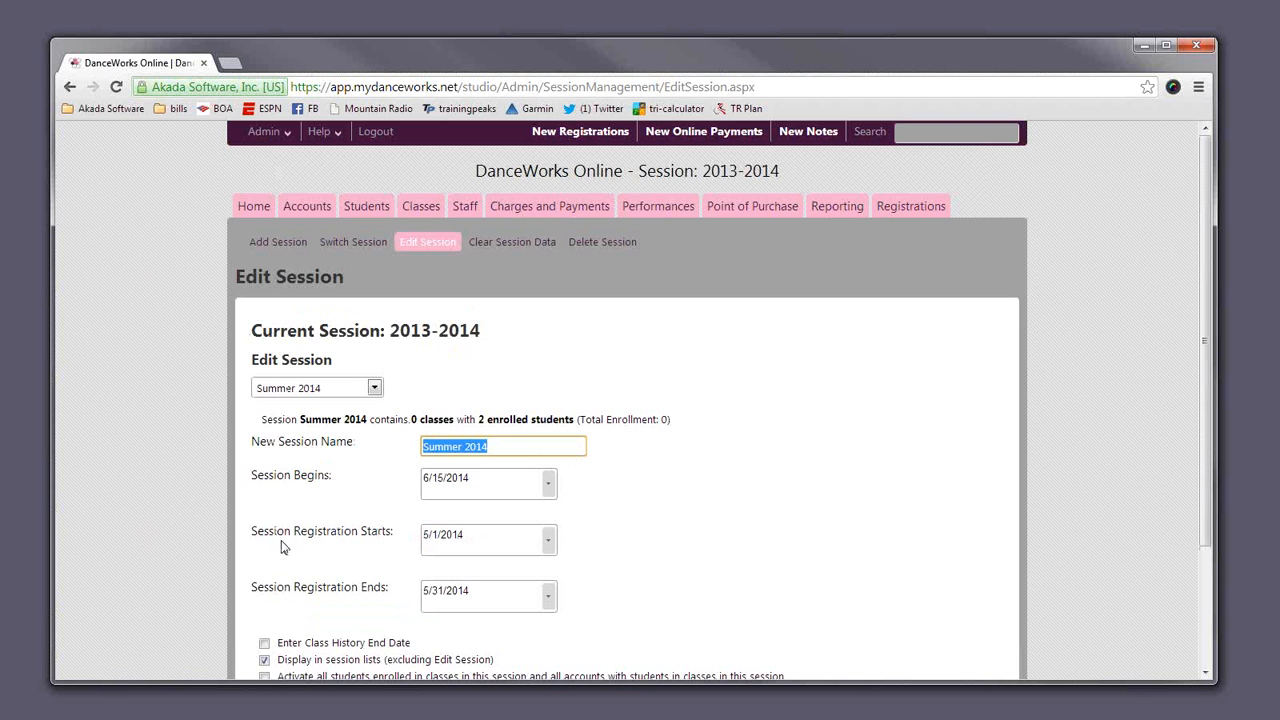
pyautogui.click(642, 515)
pyautogui.scroll(-2, 616, 494)
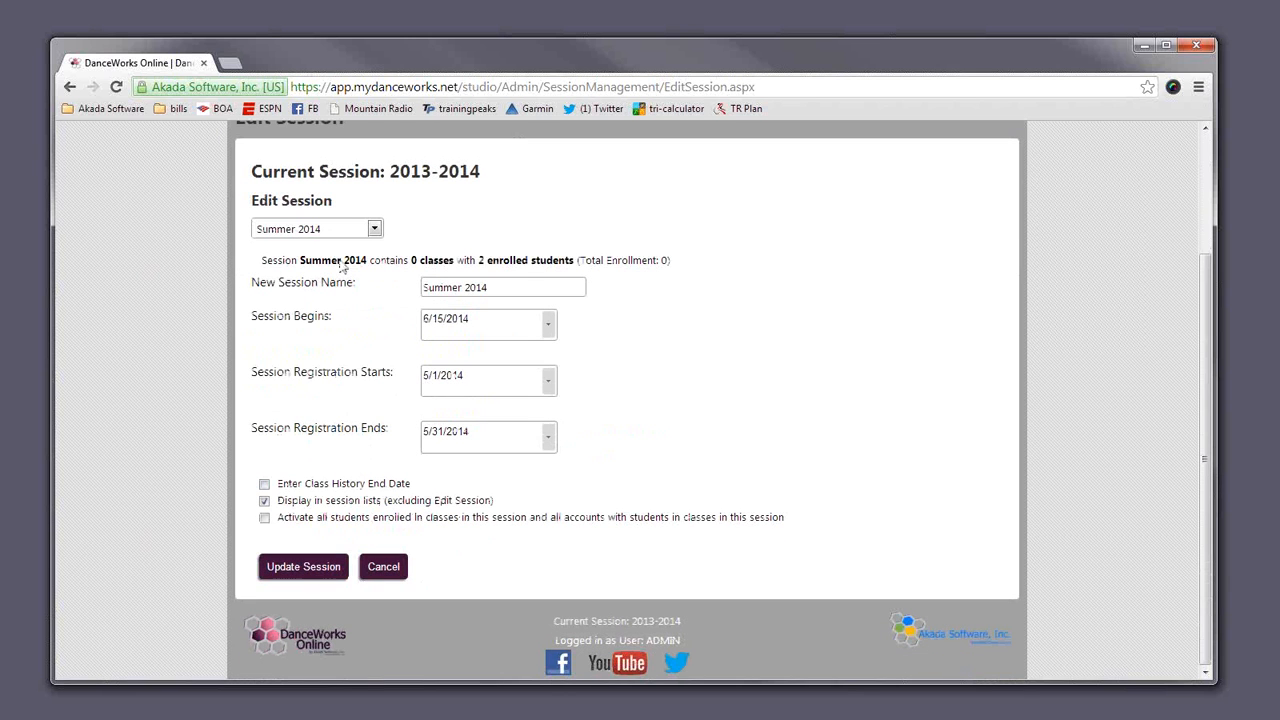
# Step: Try the Summer 2014 option to activate enrolled students and accounts, and turn off its display in session lists
pyautogui.click(264, 517)
pyautogui.click(264, 500)
pyautogui.click(264, 517)
pyautogui.scroll(2, 668, 506)
pyautogui.scroll(-2, 668, 506)
pyautogui.scroll(2, 634, 545)
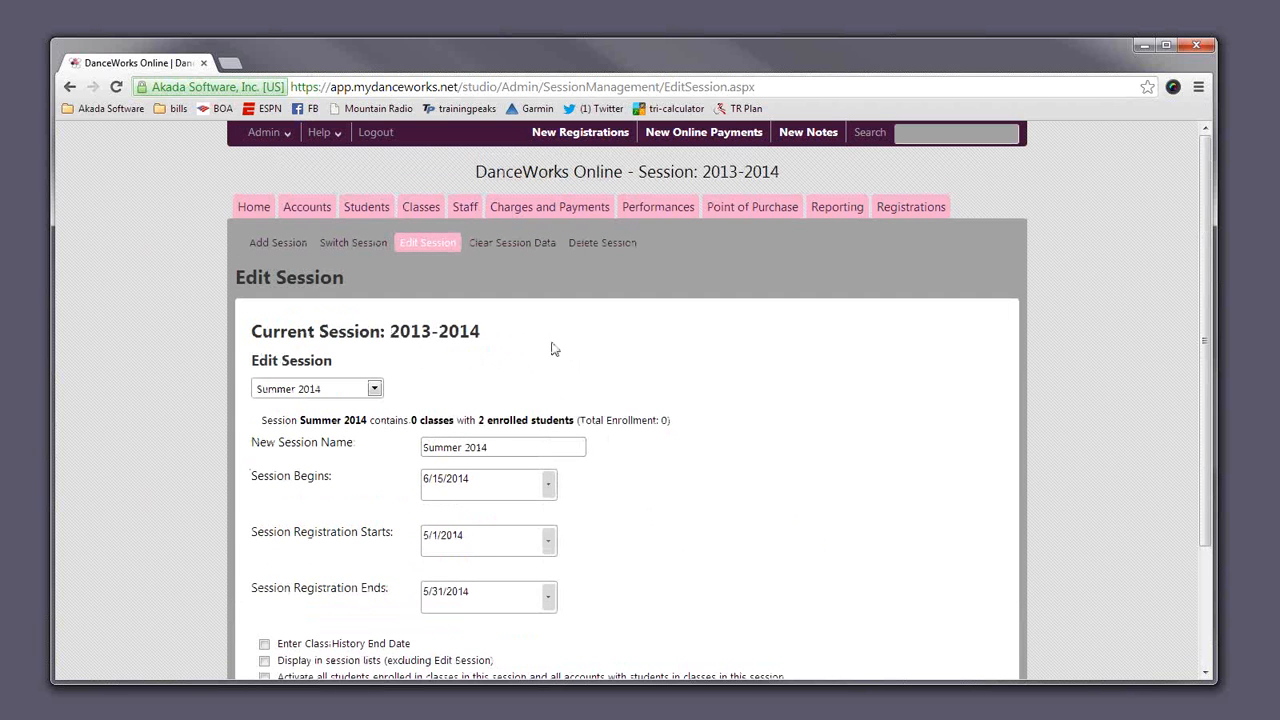
# Step: Open the form for clearing session data and review the clearing options and record counts for the 2013-2014 session
pyautogui.click(494, 248)
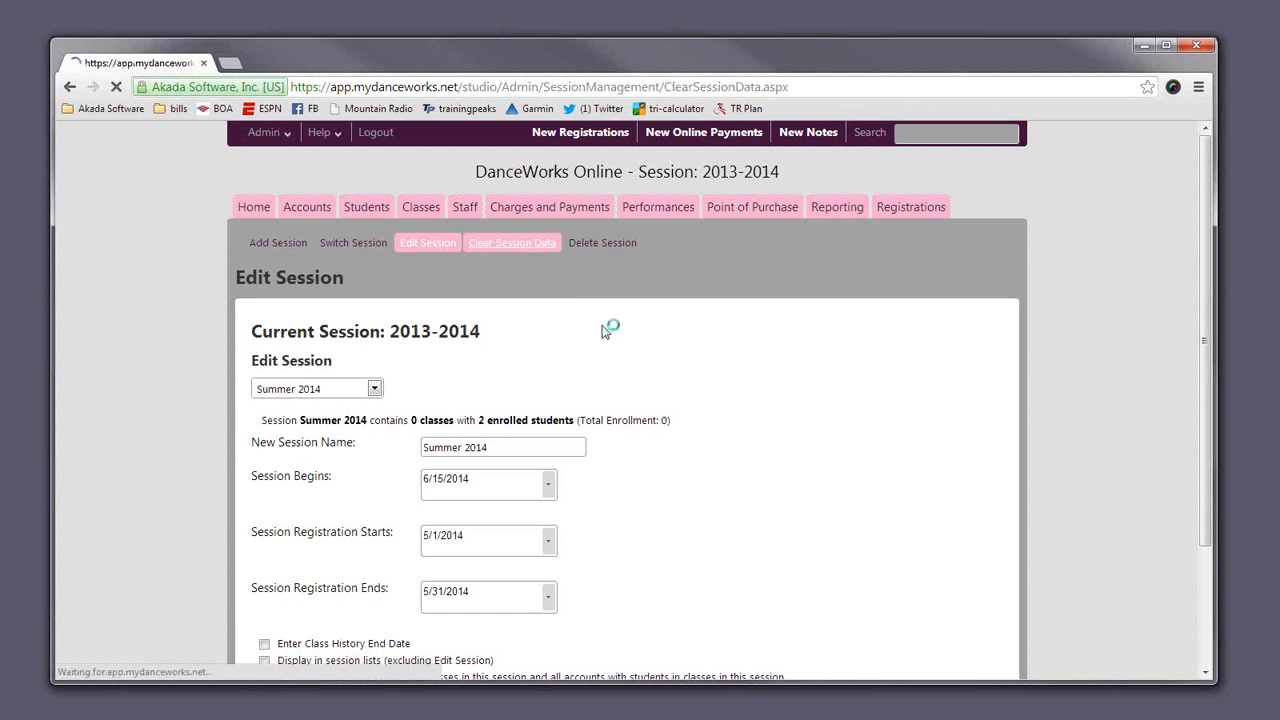
pyautogui.scroll(-1, 566, 357)
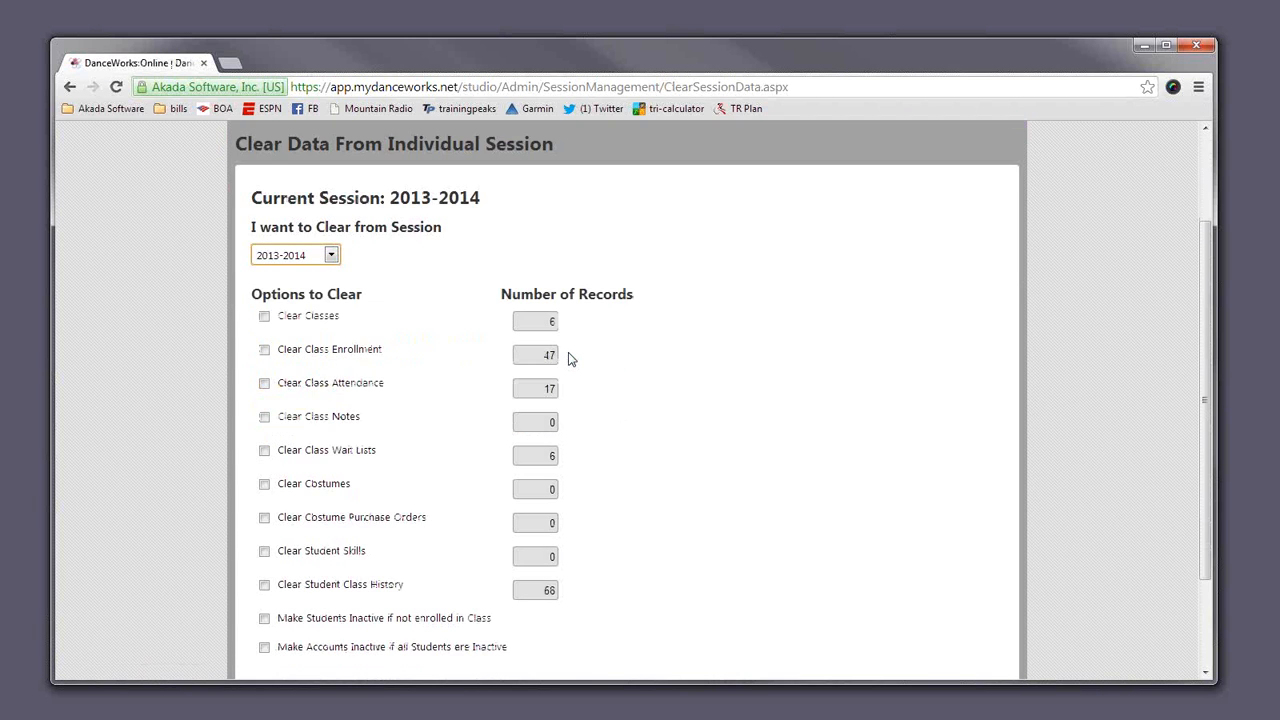
pyautogui.scroll(-1, 569, 357)
pyautogui.scroll(1, 567, 360)
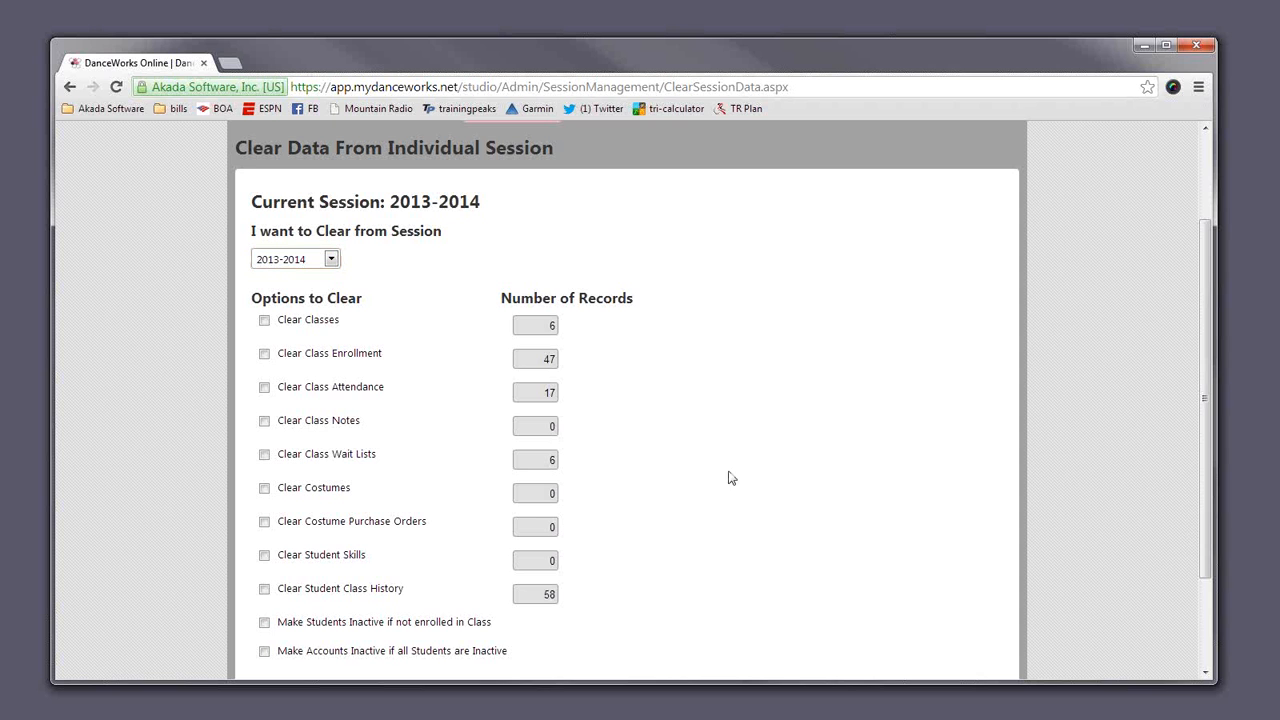
pyautogui.scroll(-2, 730, 477)
pyautogui.scroll(2, 730, 477)
pyautogui.scroll(2, 657, 333)
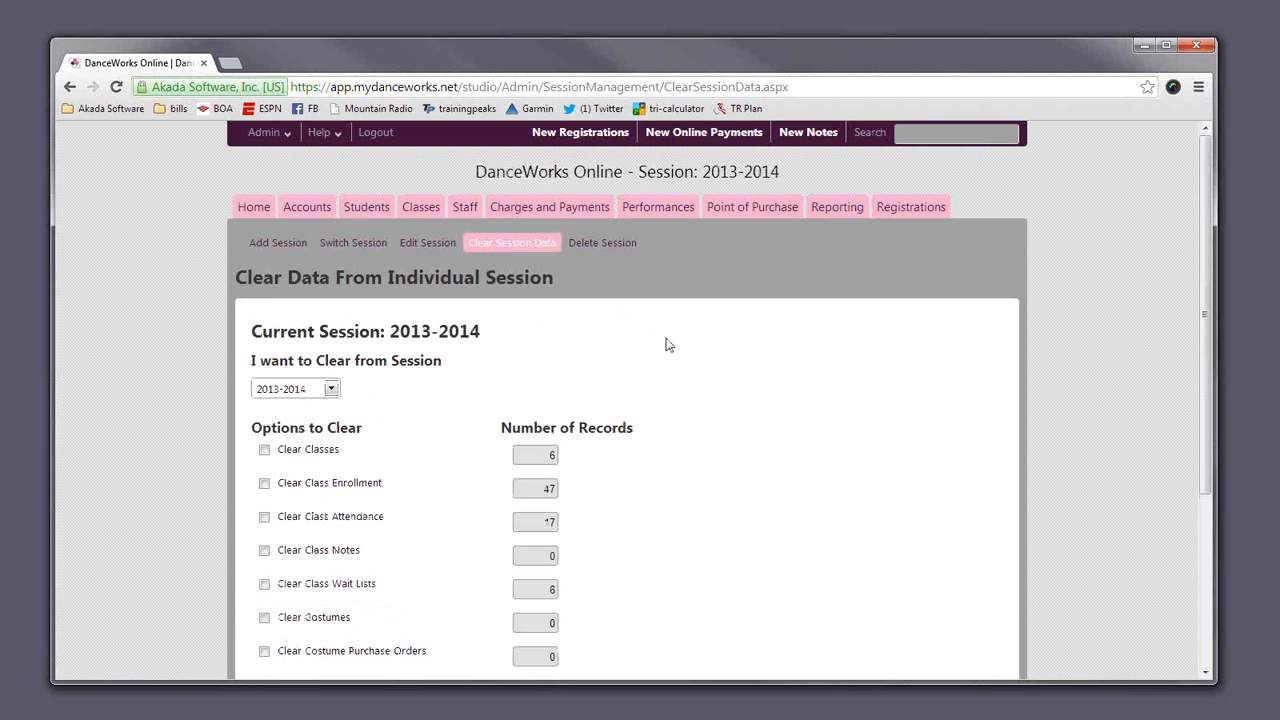
pyautogui.scroll(-2, 730, 328)
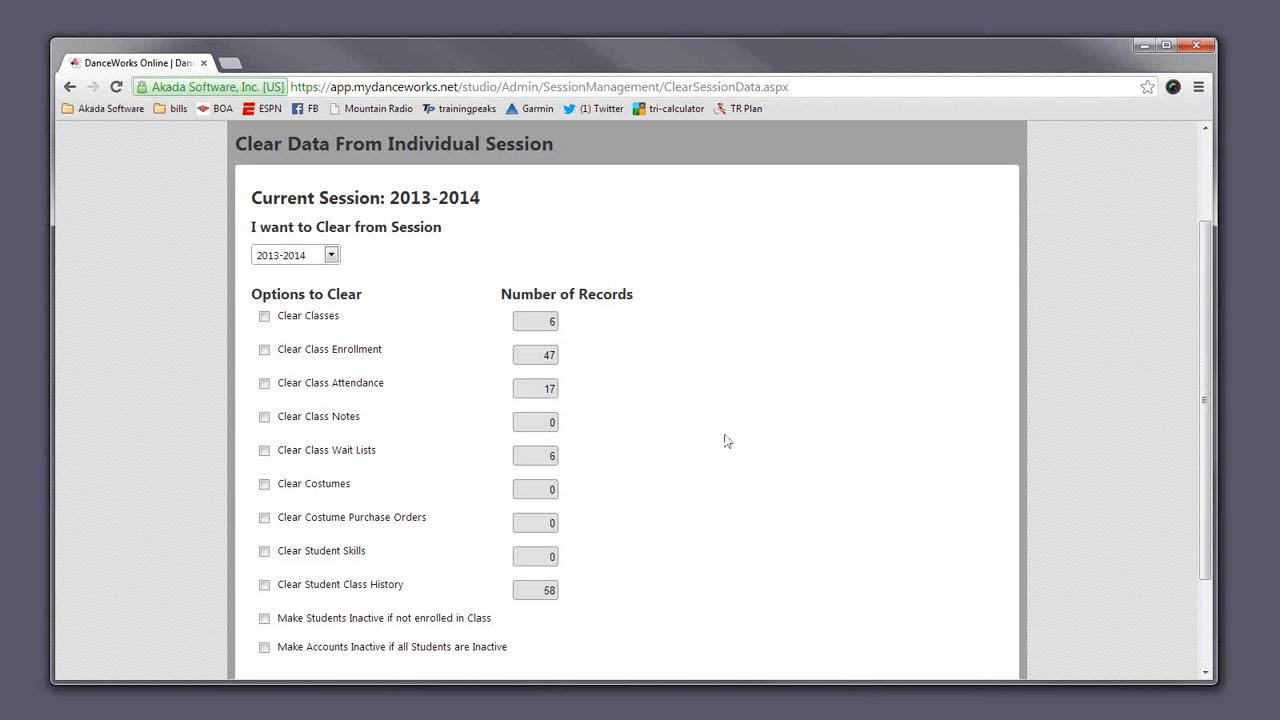
pyautogui.scroll(2, 588, 455)
# Step: Reopen the form for clearing session data and choose Summer 2014 as the session to clear from
pyautogui.click(264, 132)
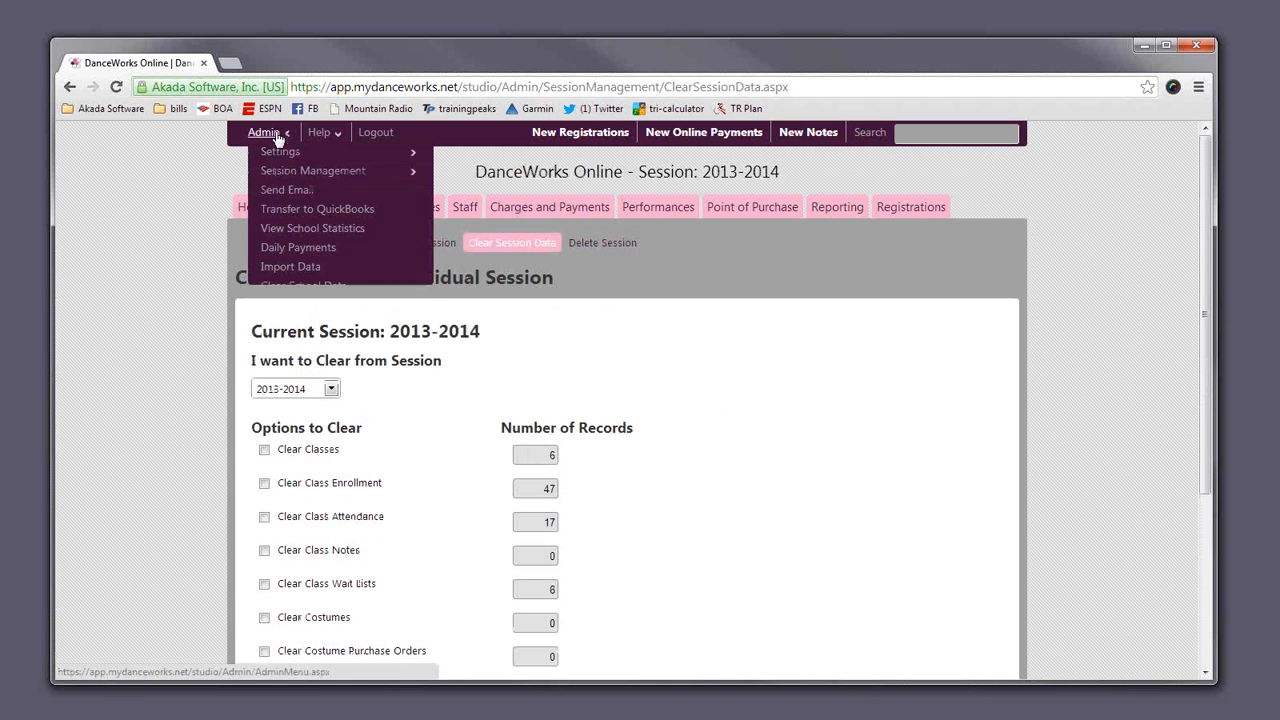
pyautogui.click(313, 170)
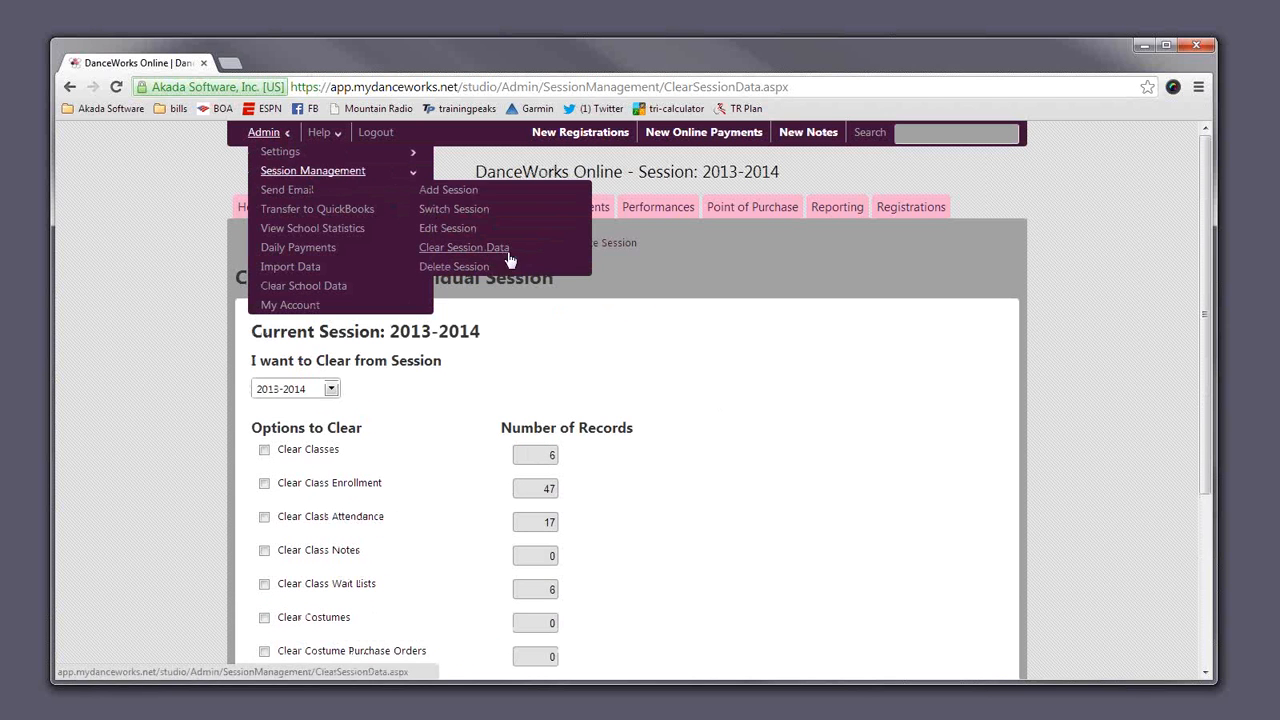
pyautogui.click(505, 255)
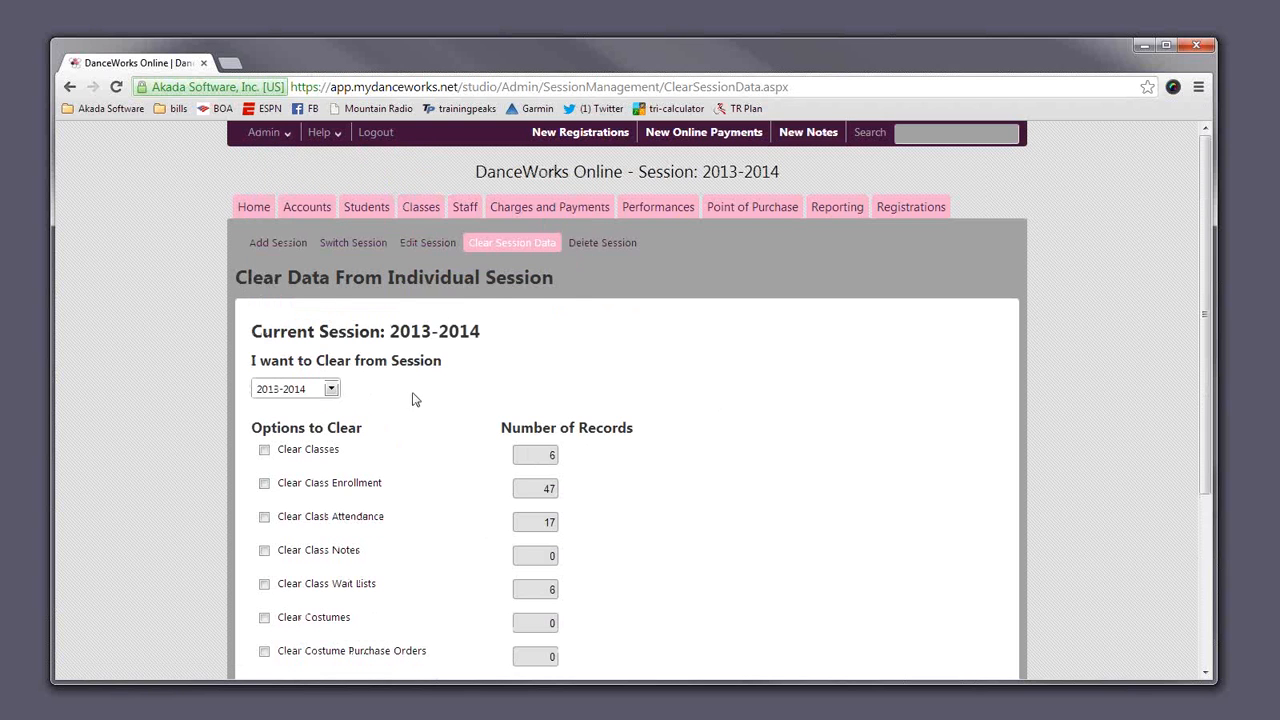
pyautogui.scroll(-2, 434, 402)
pyautogui.click(331, 255)
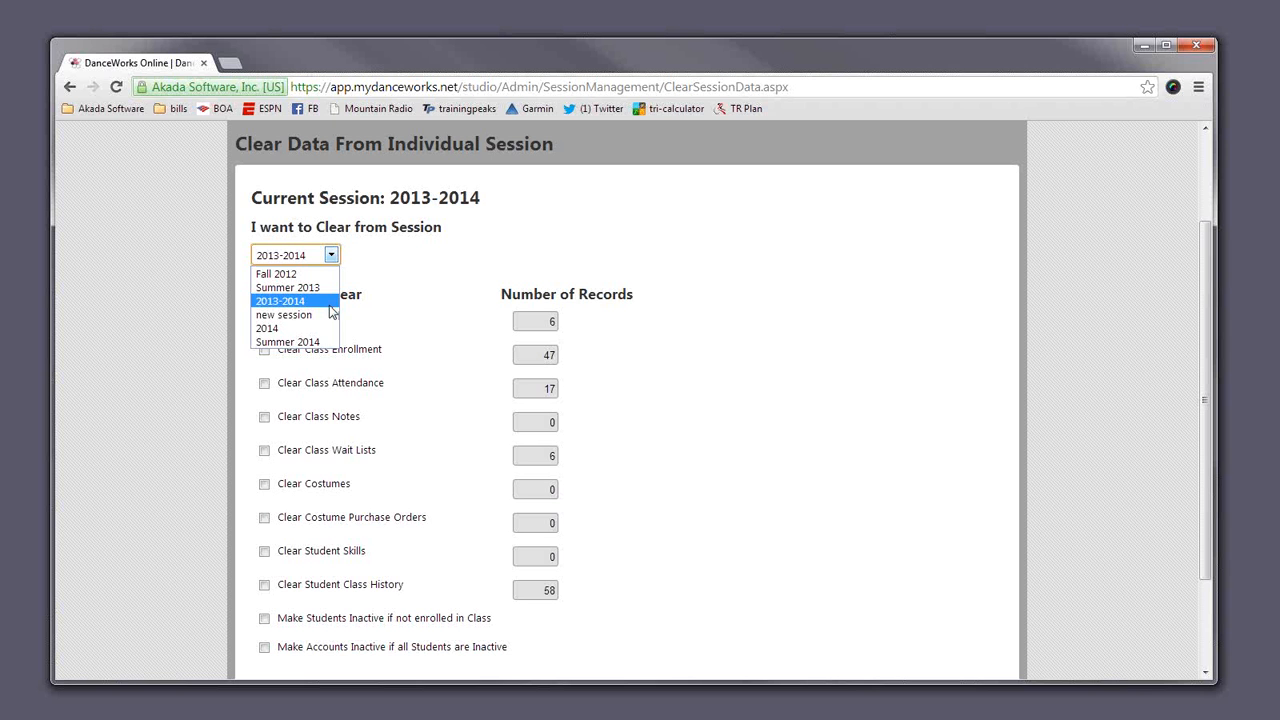
pyautogui.click(288, 342)
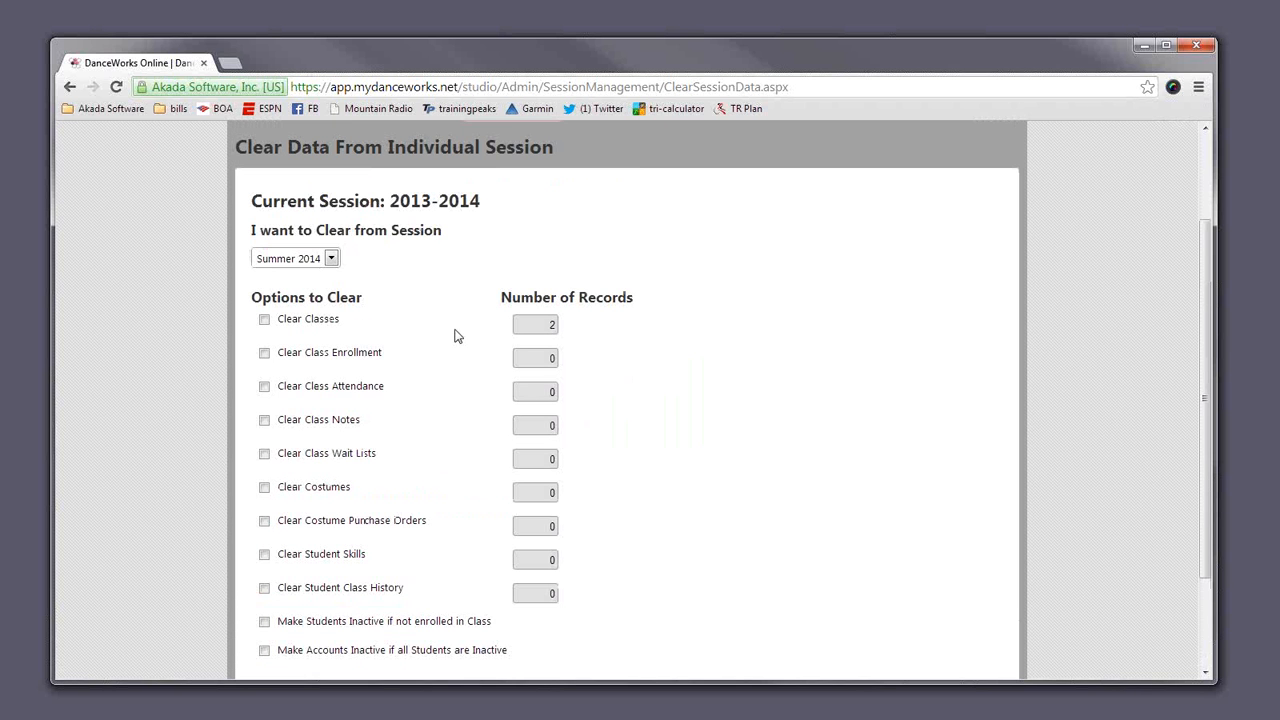
pyautogui.scroll(-3, 454, 336)
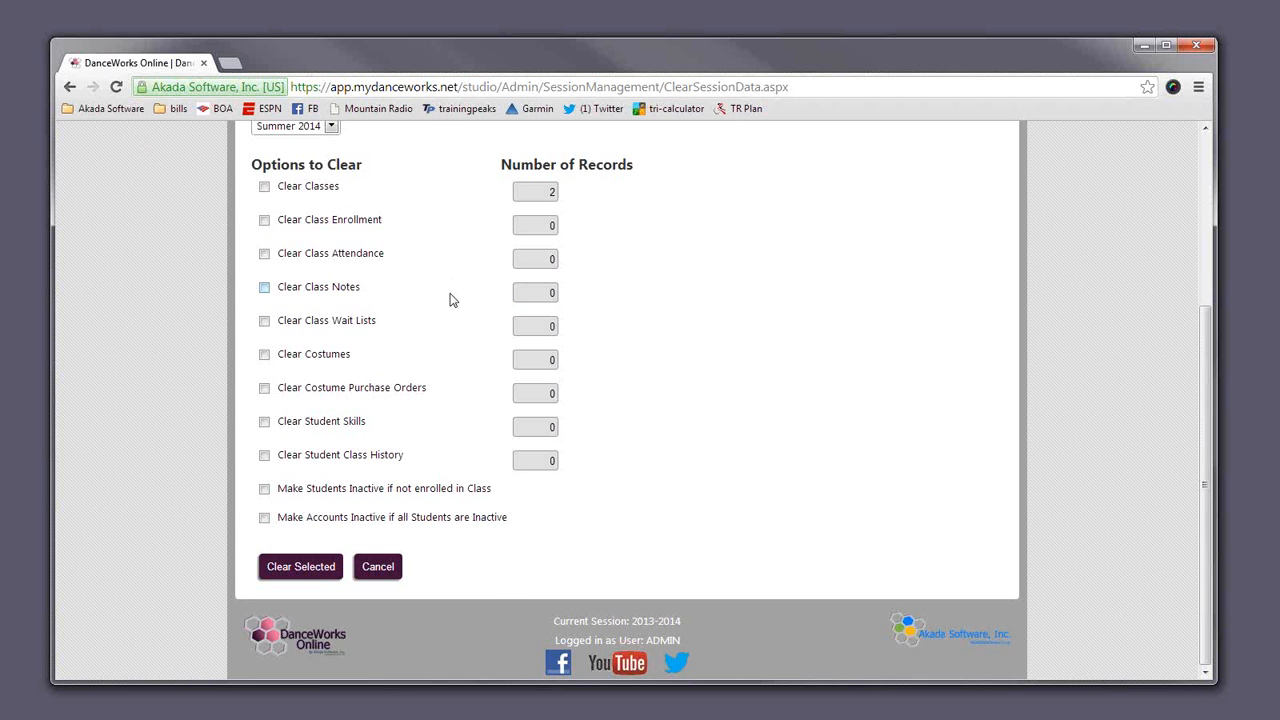
# Step: Mark class attendance, class notes, class wait lists, costumes and costume purchase orders for clearing from Summer 2014
pyautogui.click(264, 253)
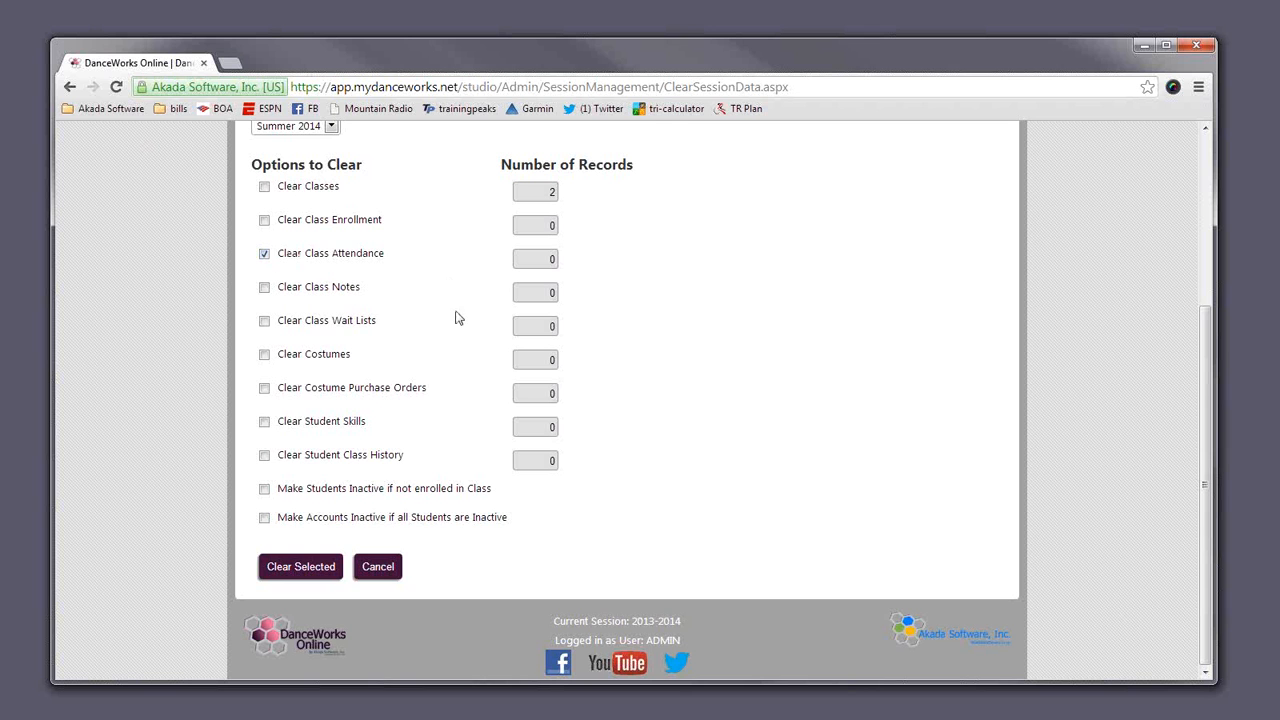
pyautogui.click(264, 287)
pyautogui.click(272, 320)
pyautogui.click(266, 355)
pyautogui.click(266, 388)
pyautogui.scroll(1, 474, 331)
pyautogui.scroll(-1, 410, 320)
# Step: Choose to make unenrolled students and accounts with only inactive students inactive, and cancel without clearing the data
pyautogui.click(264, 489)
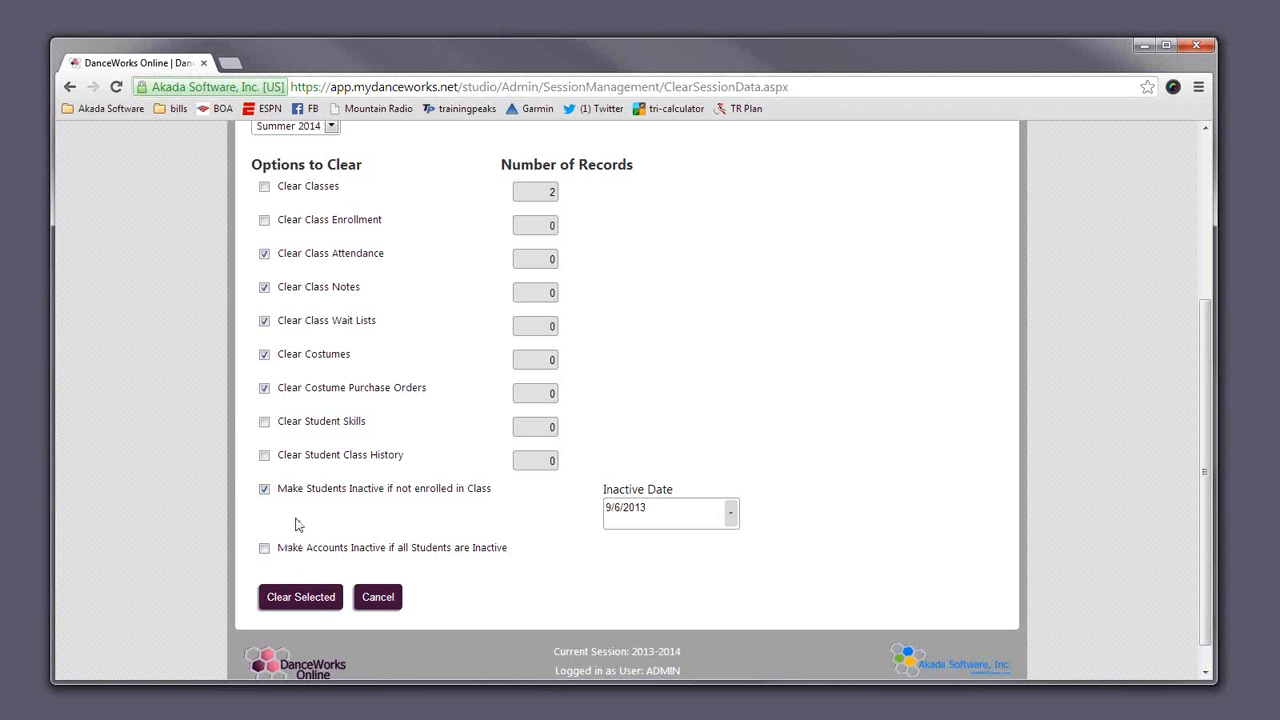
pyautogui.click(264, 548)
pyautogui.click(305, 596)
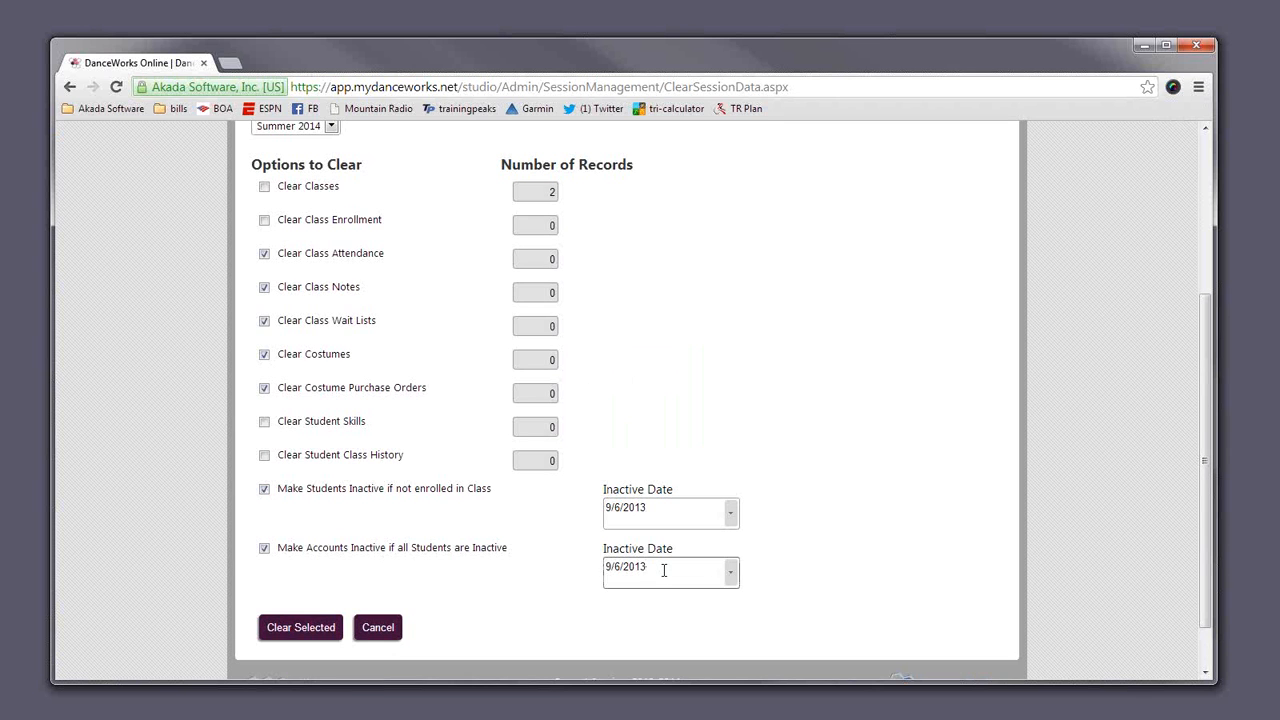
pyautogui.scroll(-2, 546, 625)
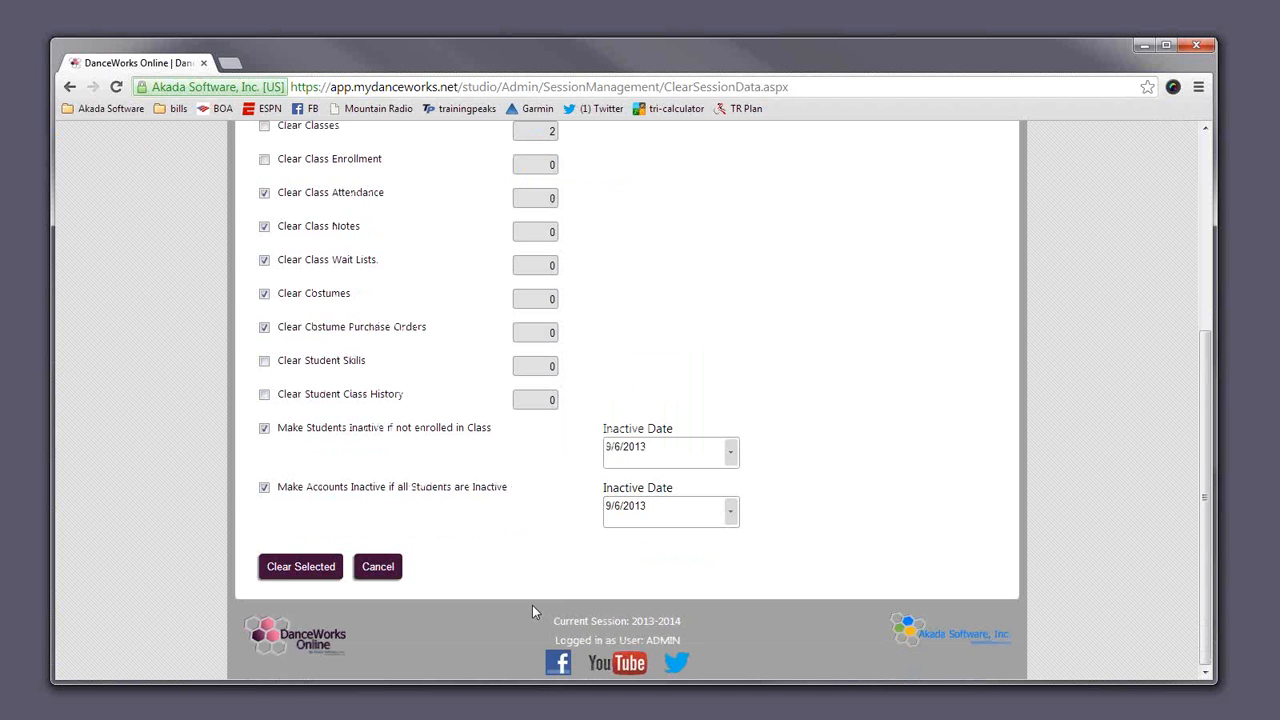
pyautogui.click(378, 567)
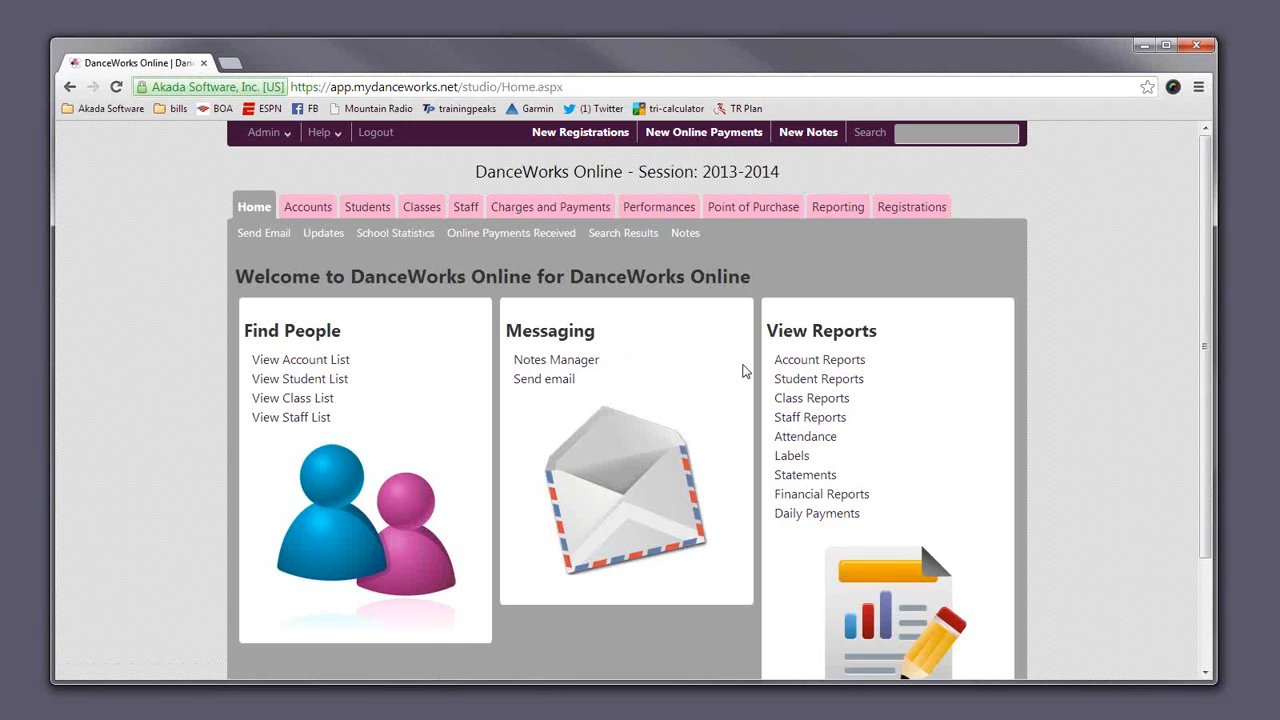
# Step: Reopen the form for clearing session data, keep 2013-2014 as the session and review its options and record counts
pyautogui.click(266, 132)
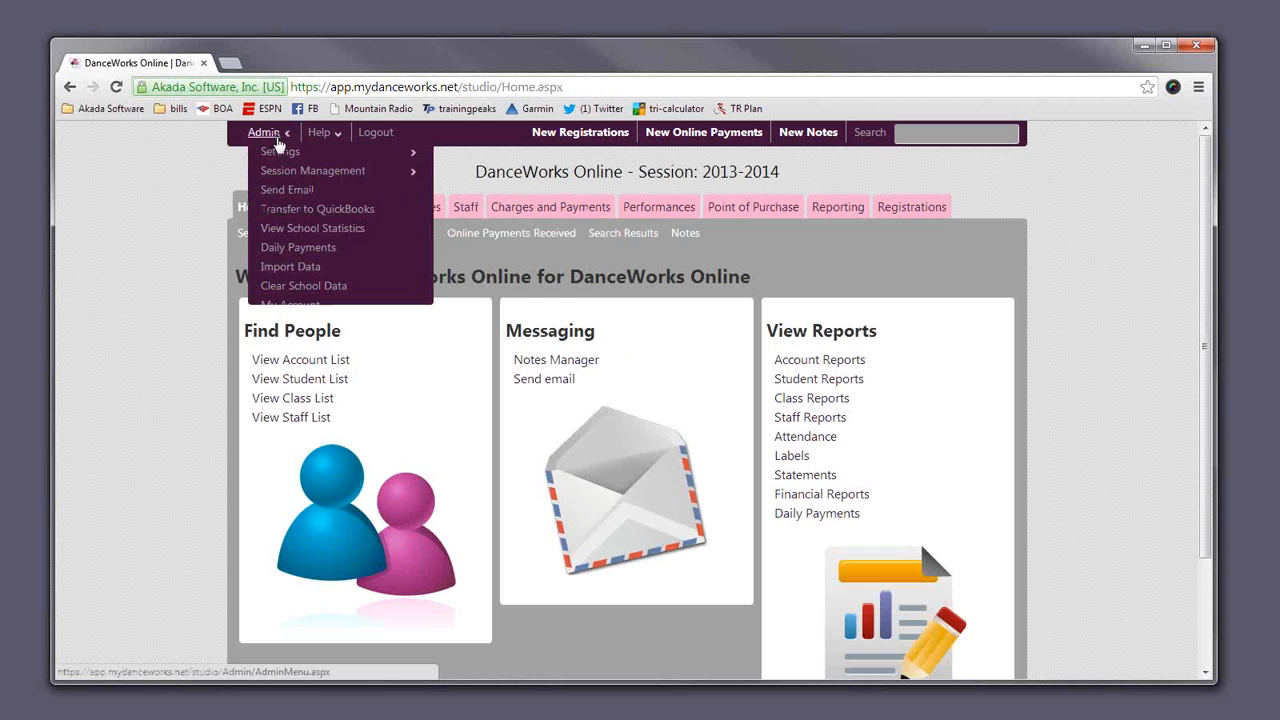
pyautogui.moveTo(288, 157)
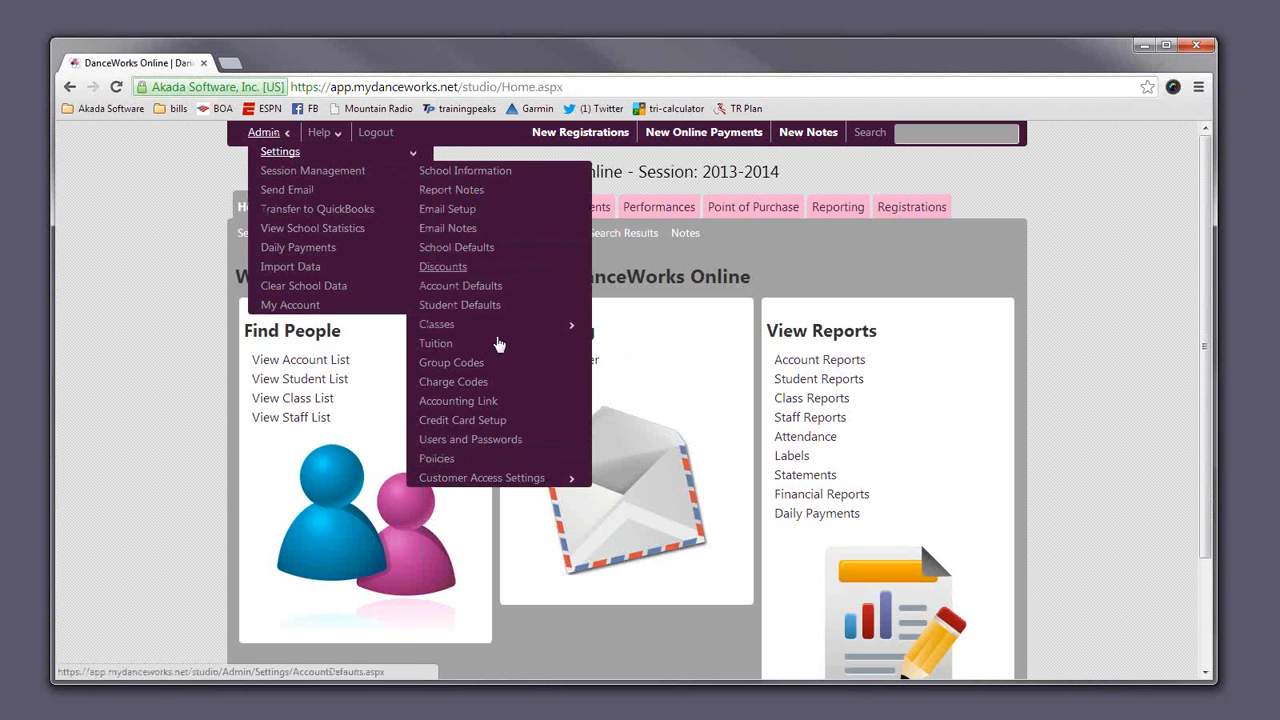
pyautogui.moveTo(410, 176)
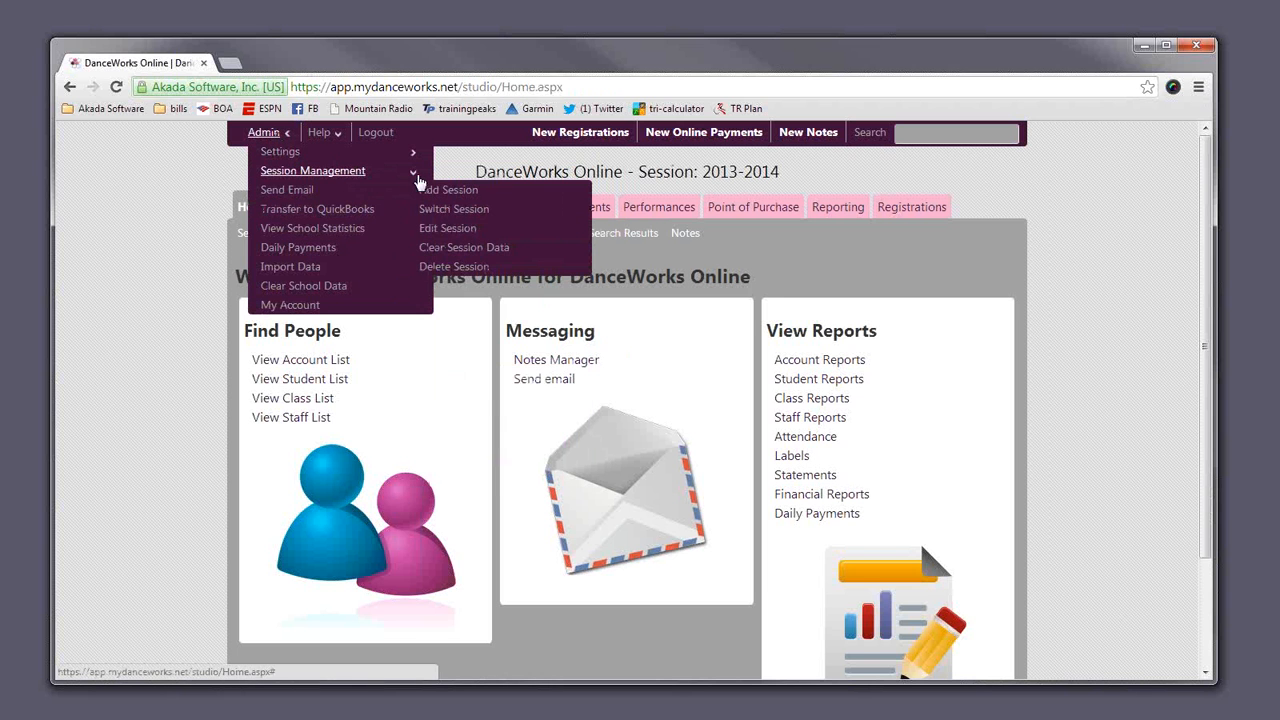
pyautogui.click(468, 248)
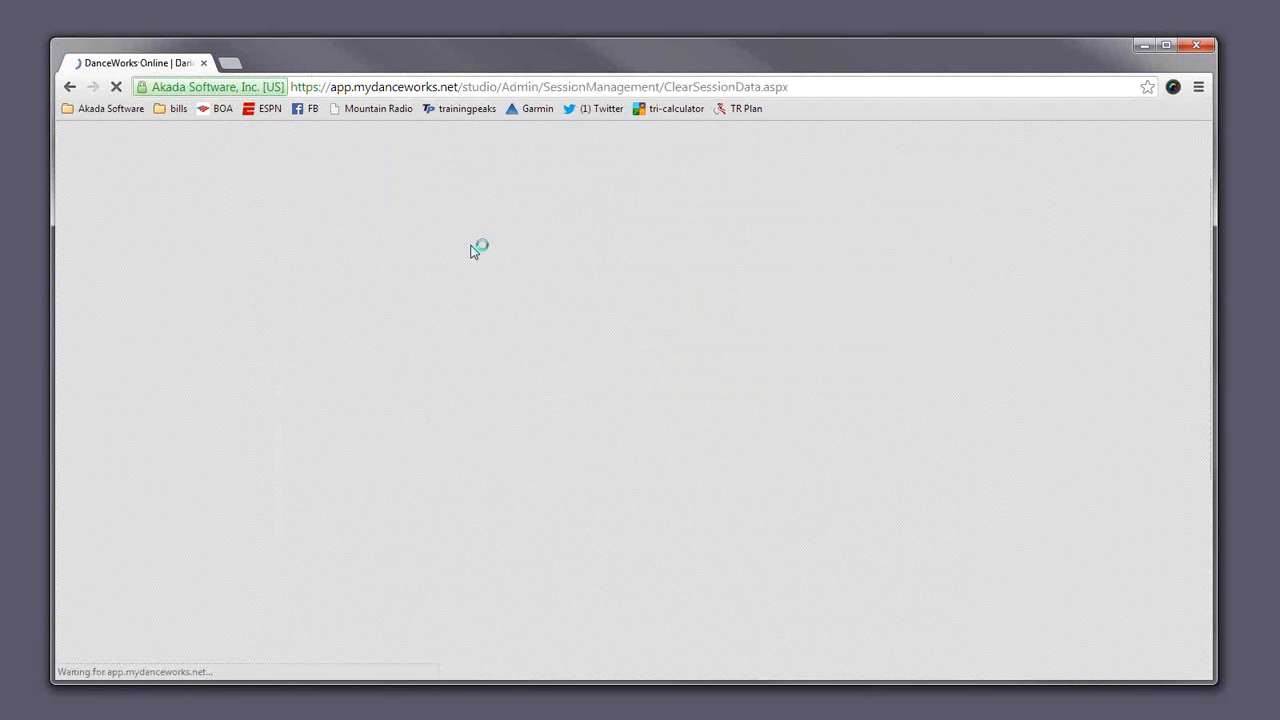
pyautogui.scroll(-2, 434, 434)
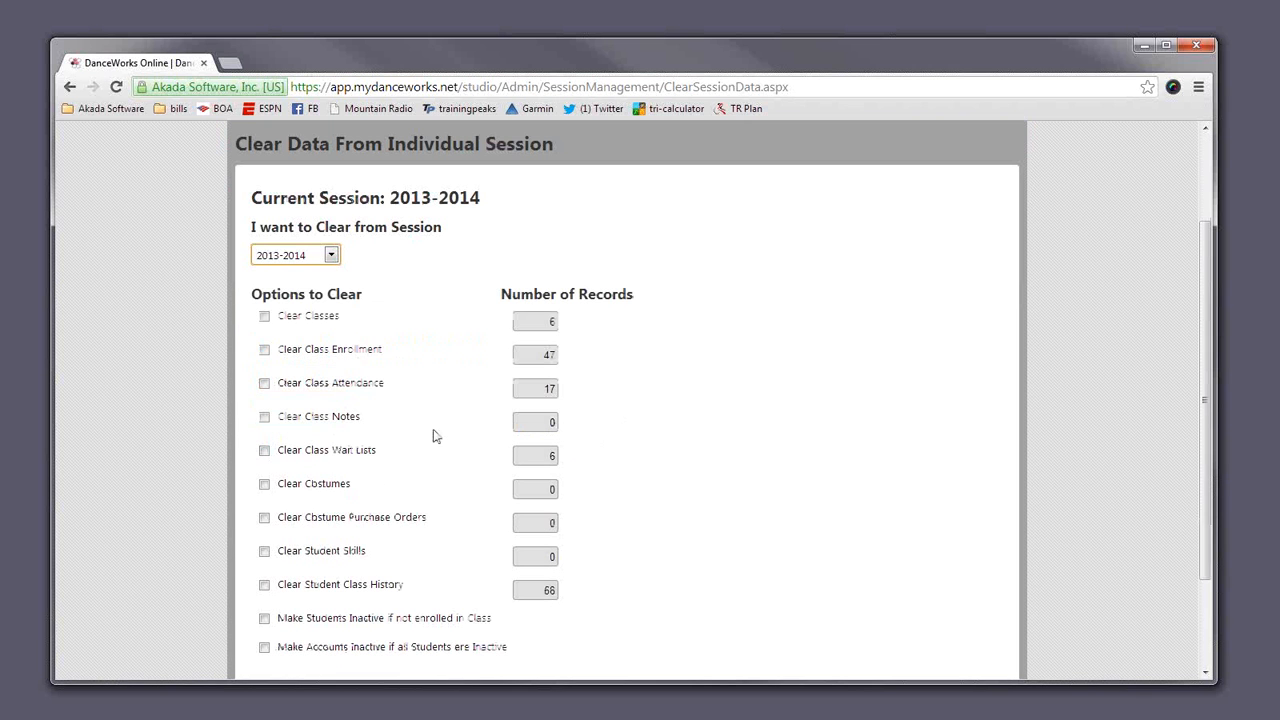
pyautogui.click(303, 256)
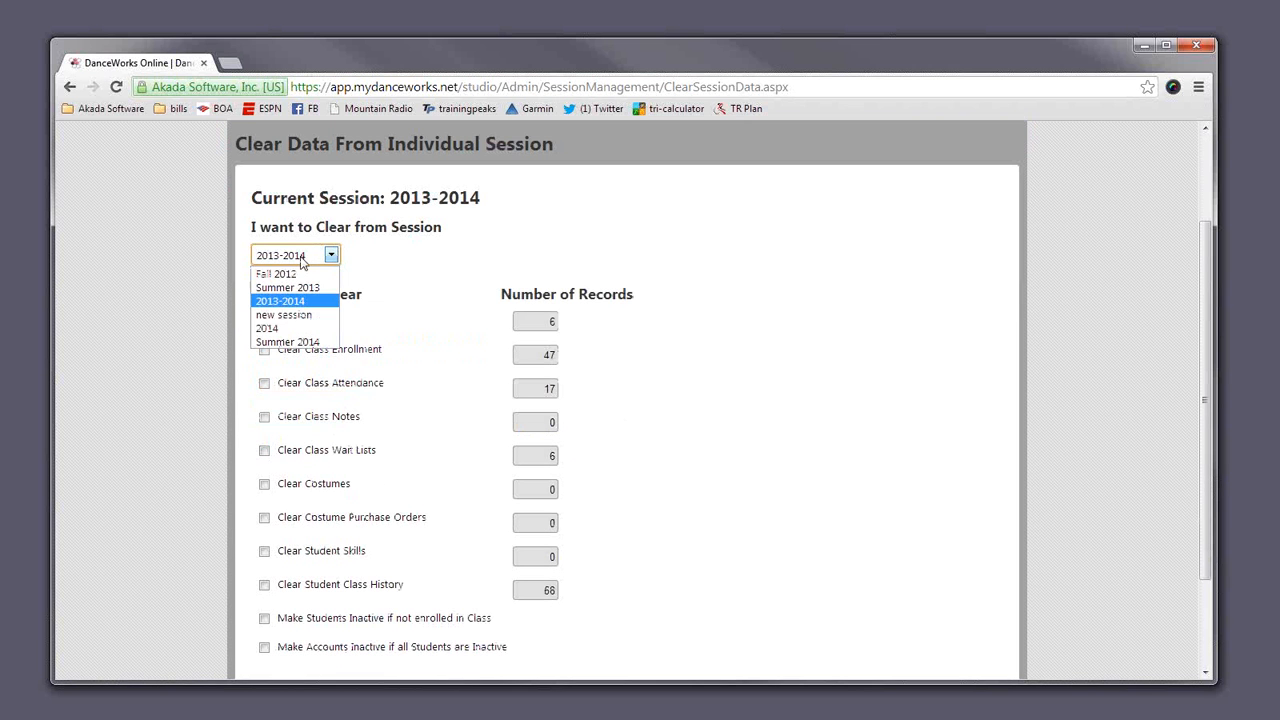
pyautogui.click(291, 302)
pyautogui.scroll(-2, 480, 320)
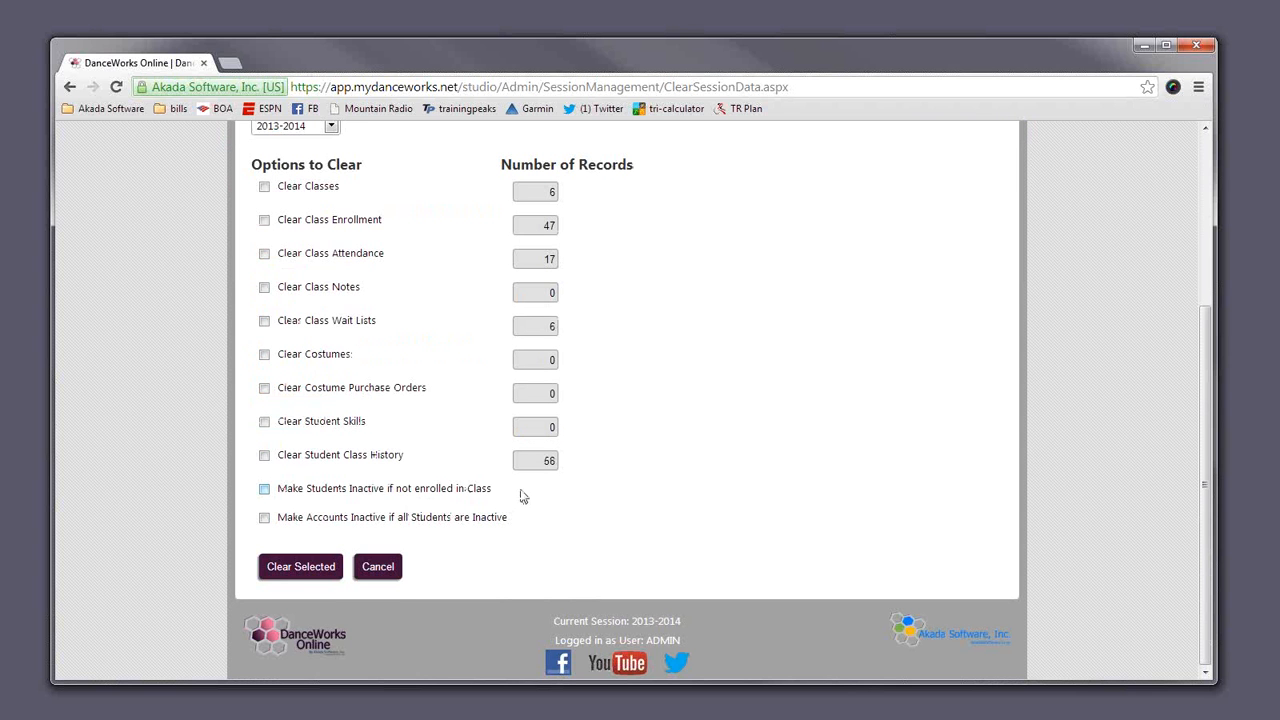
pyautogui.scroll(1, 617, 493)
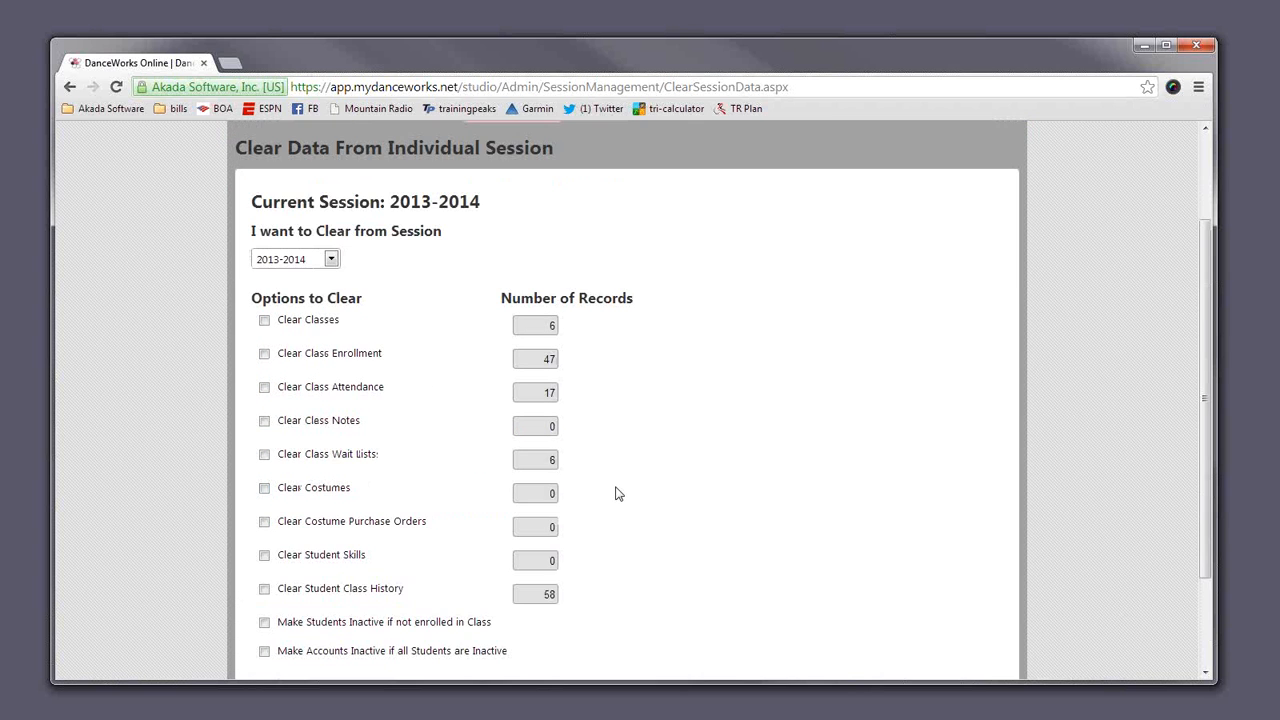
pyautogui.scroll(1, 617, 493)
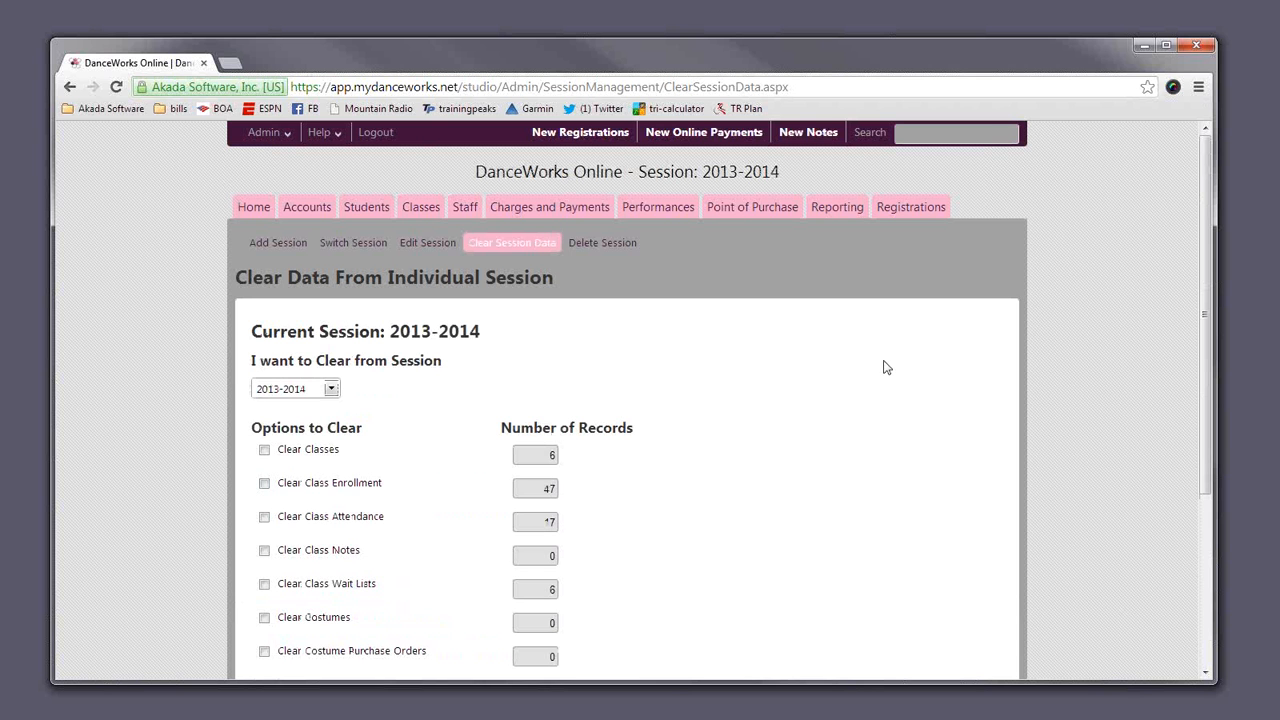
# Step: Choose Fall 2012 as the session to delete, and cancel the deletion at the password confirmation
pyautogui.click(605, 247)
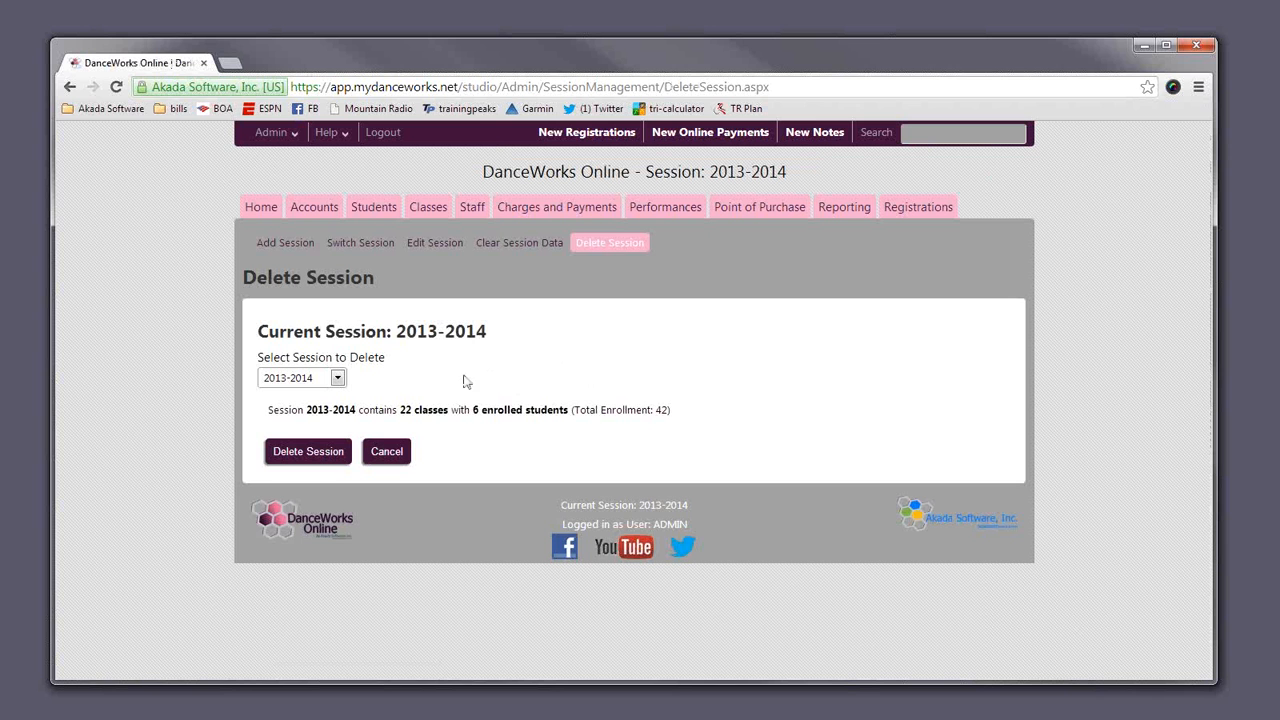
pyautogui.click(338, 382)
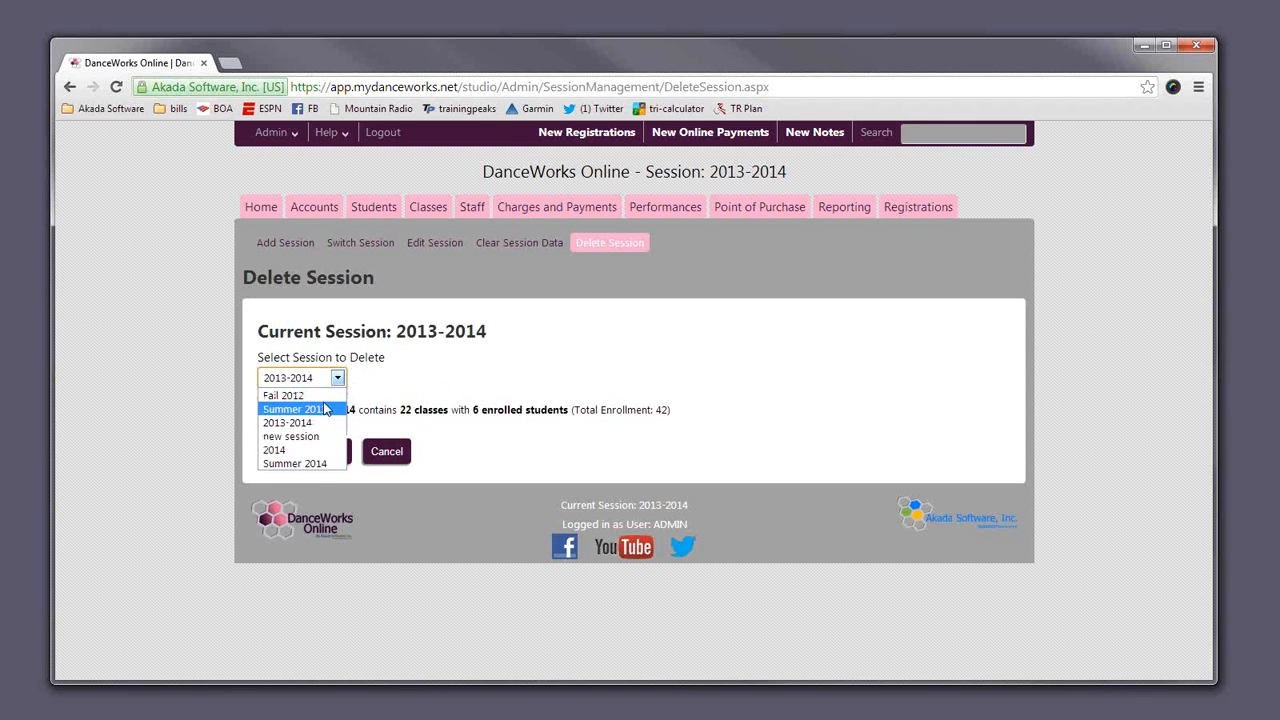
pyautogui.click(449, 336)
pyautogui.click(338, 379)
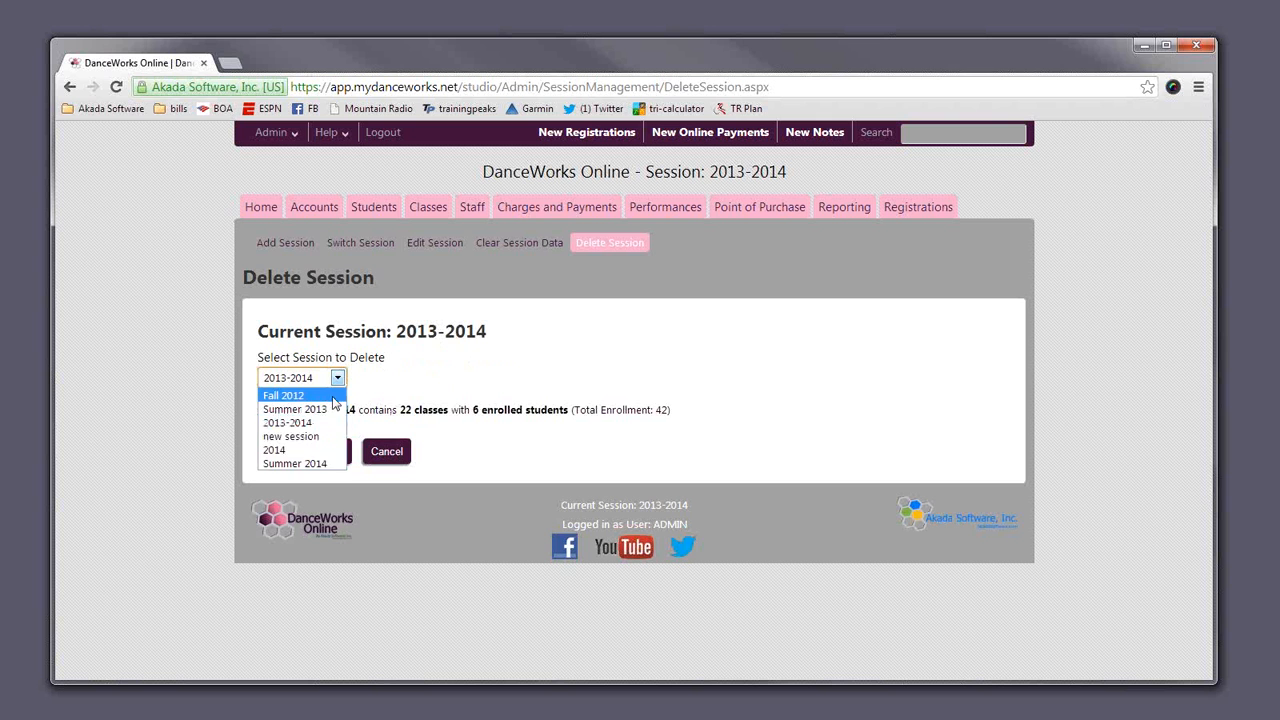
pyautogui.click(326, 395)
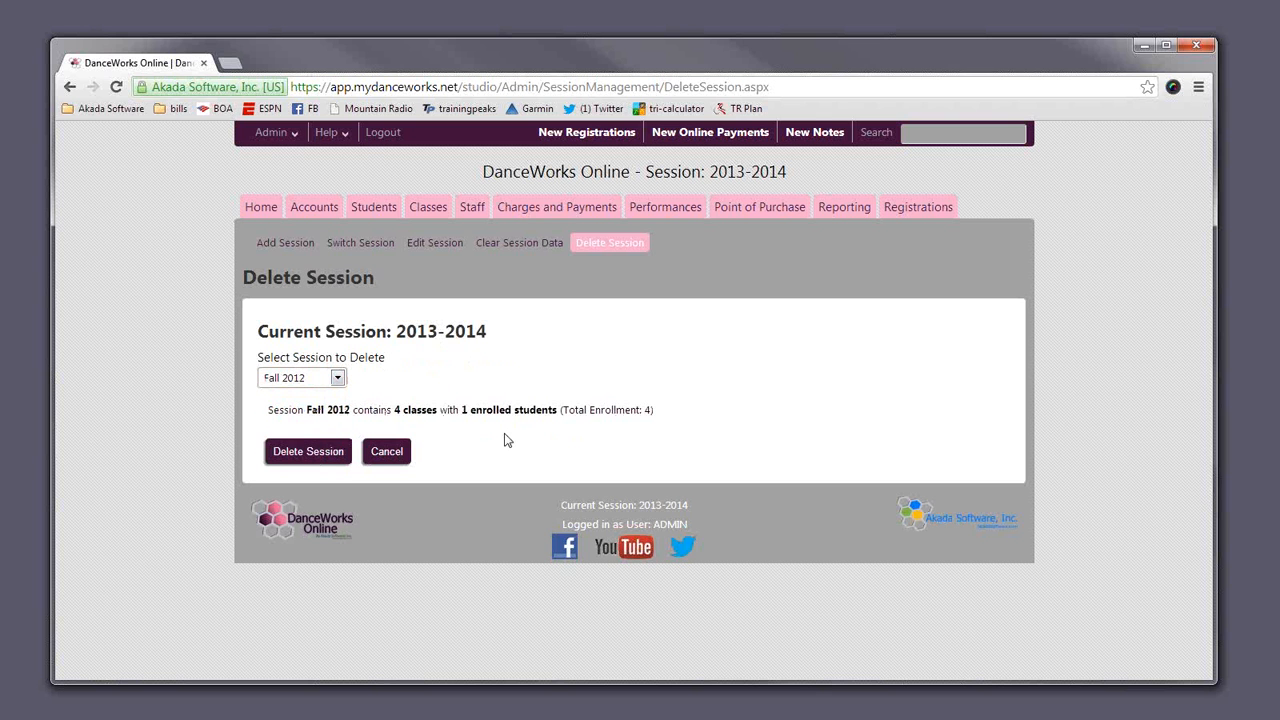
pyautogui.click(335, 458)
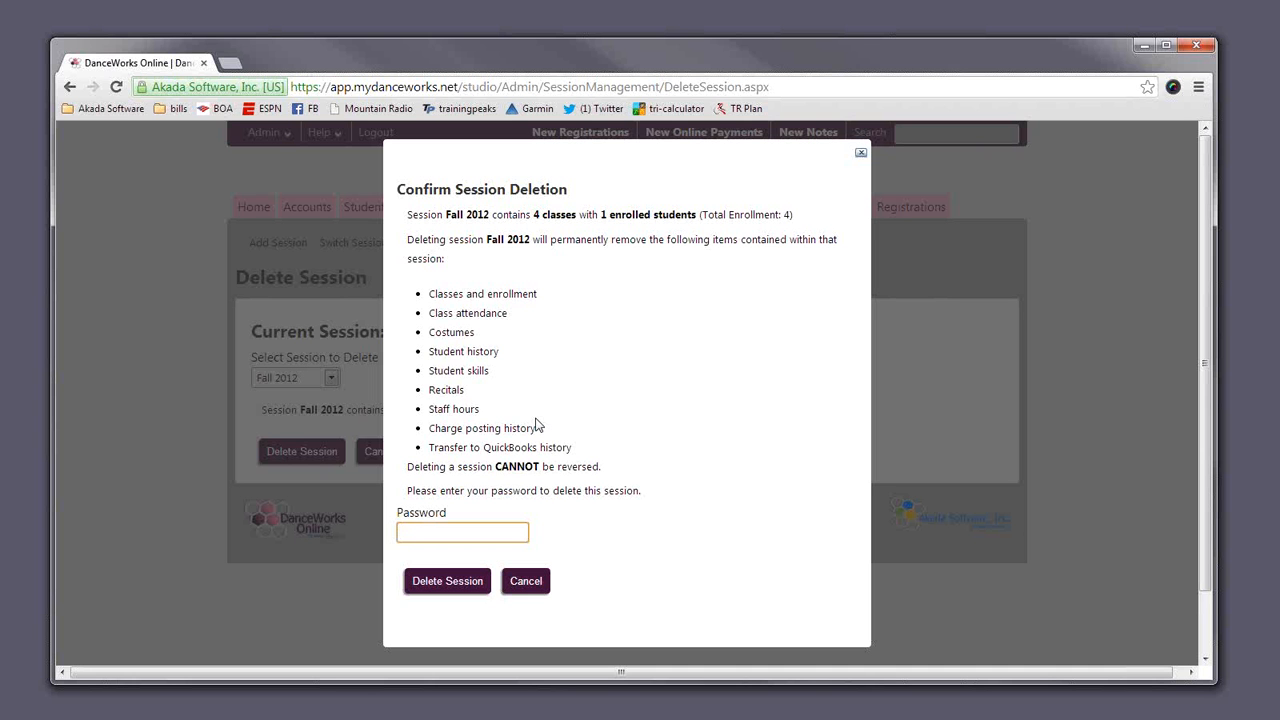
pyautogui.click(532, 584)
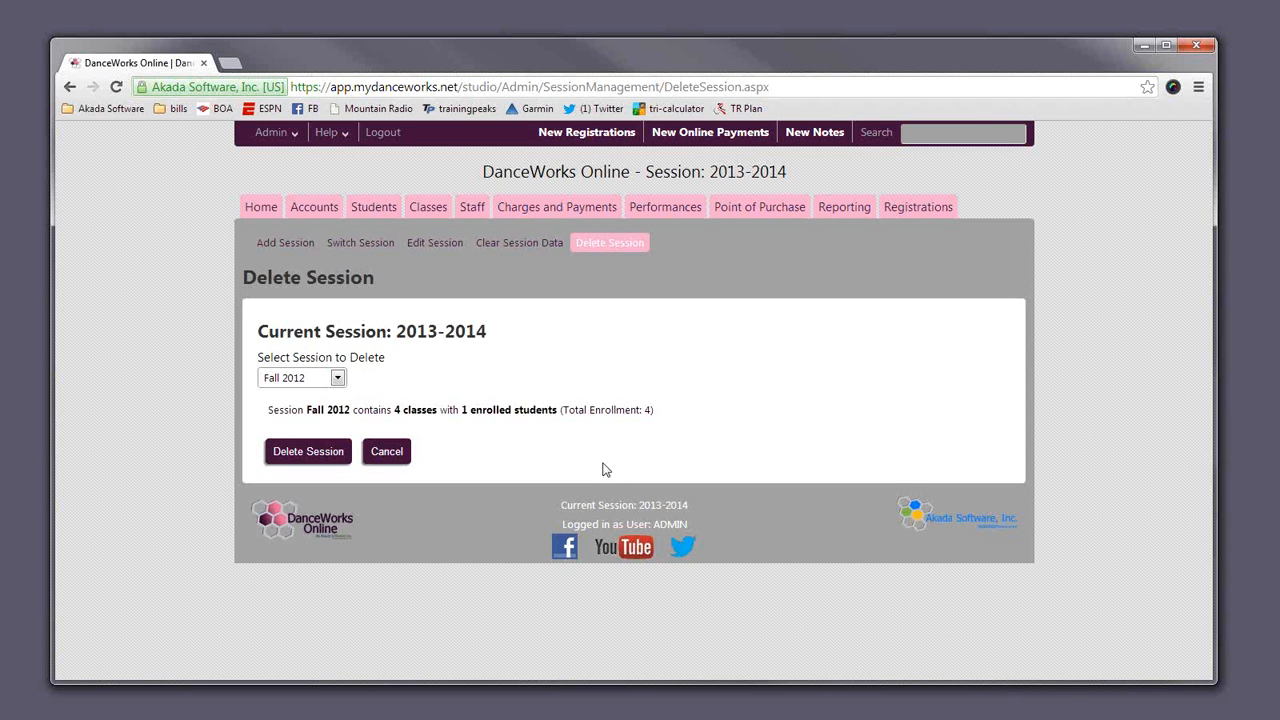
# Step: Open the form for switching sessions and choose Summer 2014 as the session to switch to
pyautogui.click(372, 245)
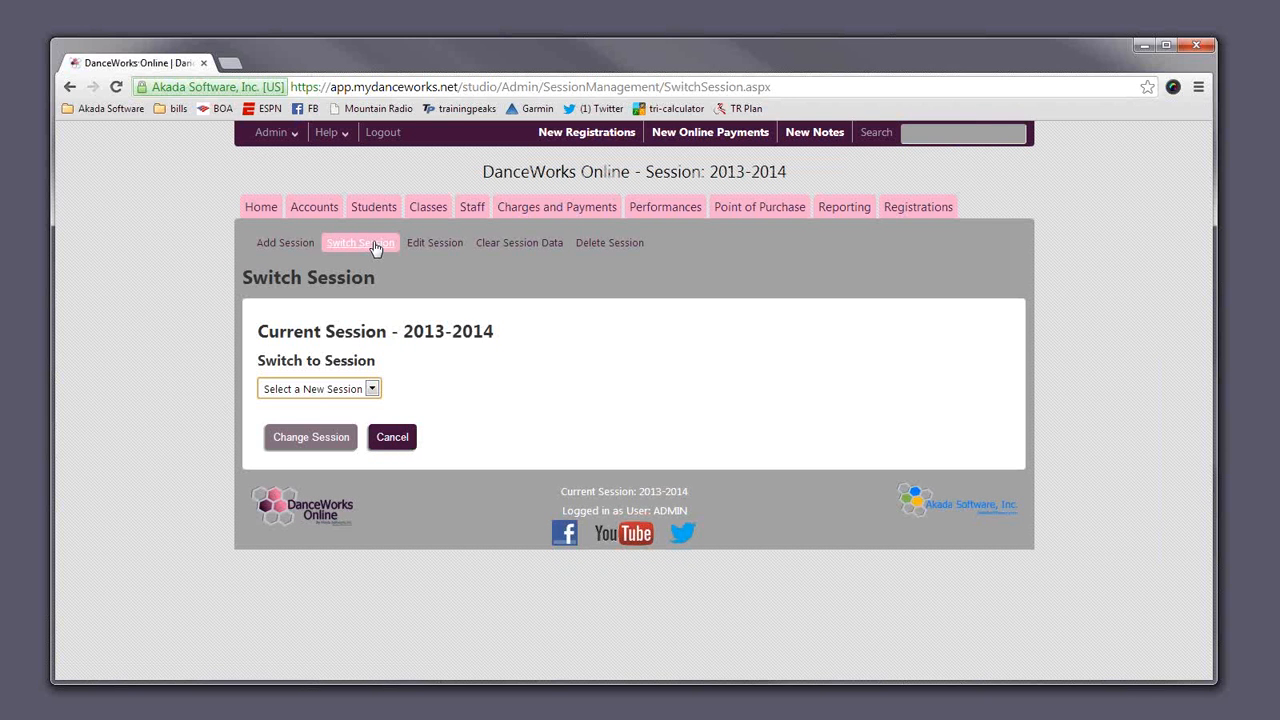
pyautogui.click(371, 389)
pyautogui.moveTo(387, 337); pyautogui.dragTo(576, 373)
pyautogui.click(578, 374)
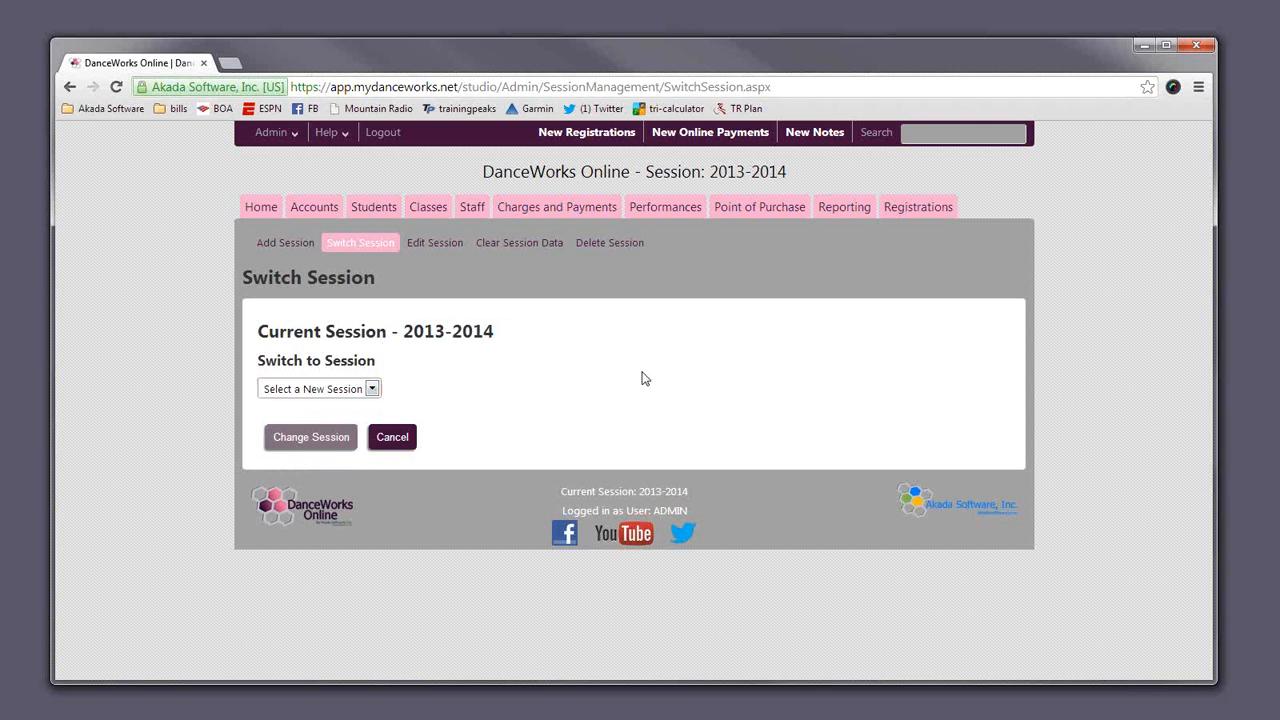
pyautogui.click(372, 389)
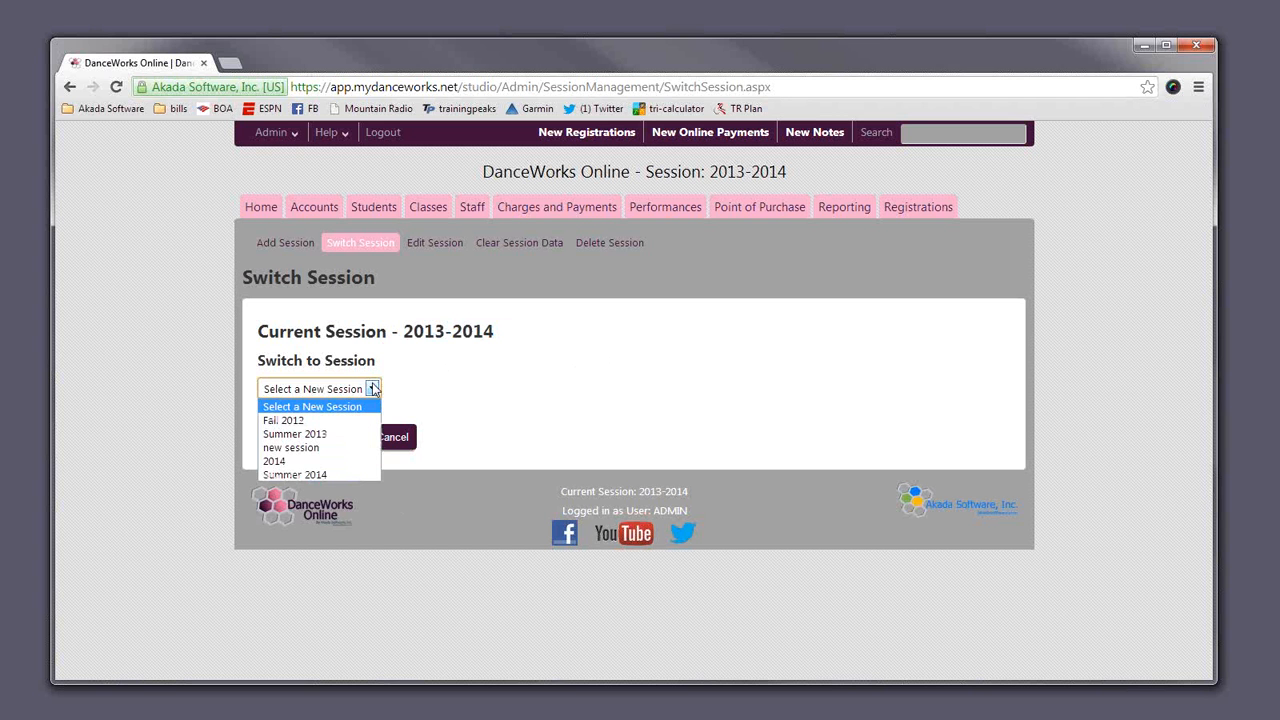
pyautogui.click(294, 475)
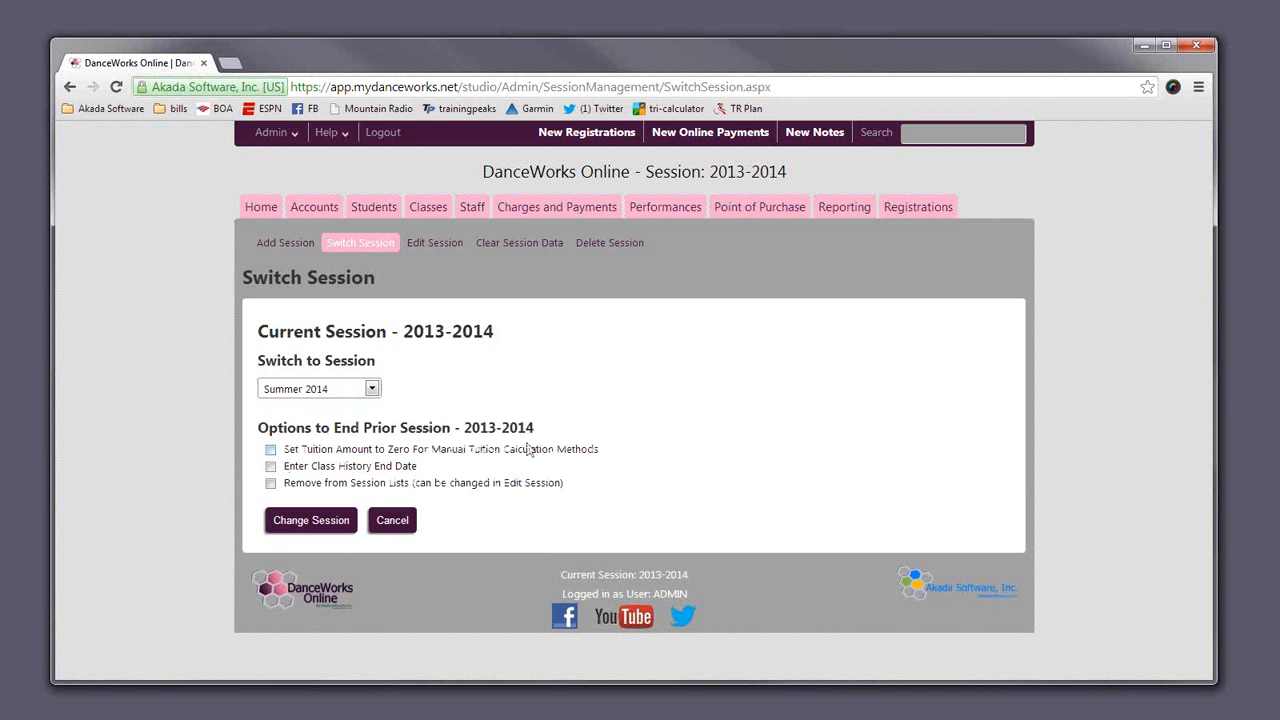
# Step: Mark setting manual tuition amounts to zero and entering a class history end date for the prior session 2013-2014
pyautogui.click(730, 451)
pyautogui.click(279, 455)
pyautogui.click(271, 450)
pyautogui.click(270, 466)
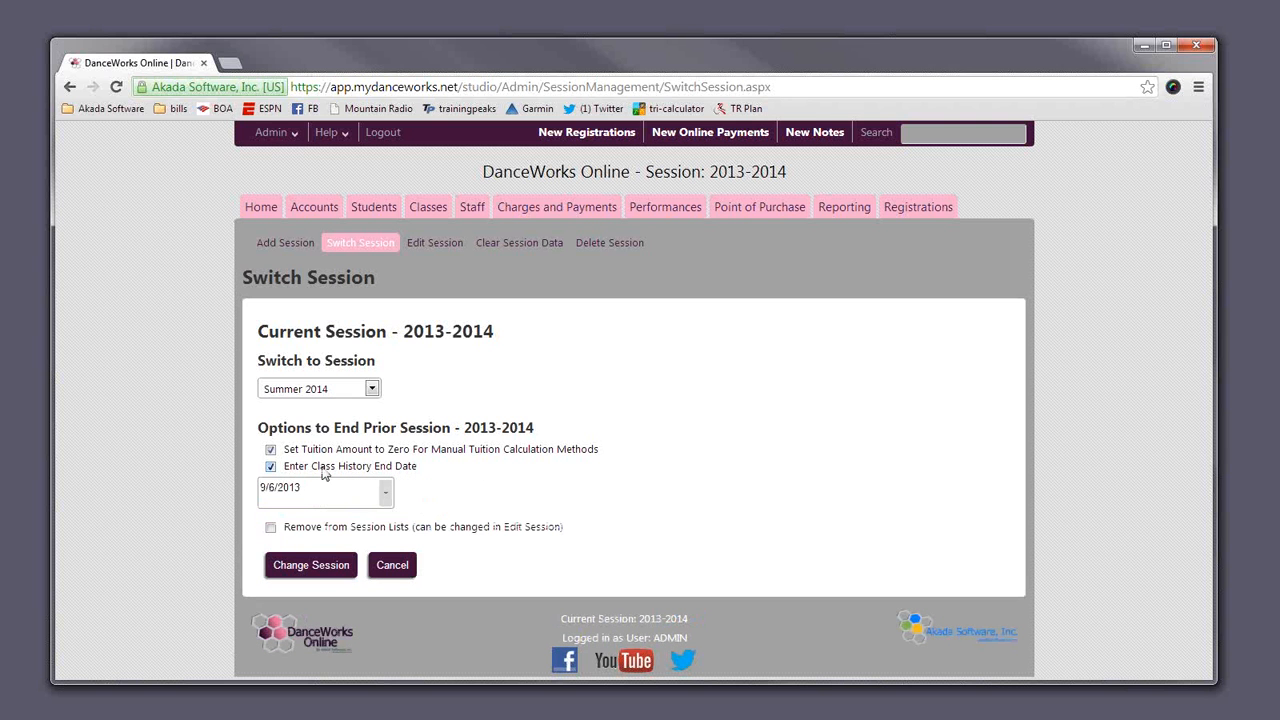
# Step: Set the class history end date to 5/15/2014
pyautogui.click(386, 495)
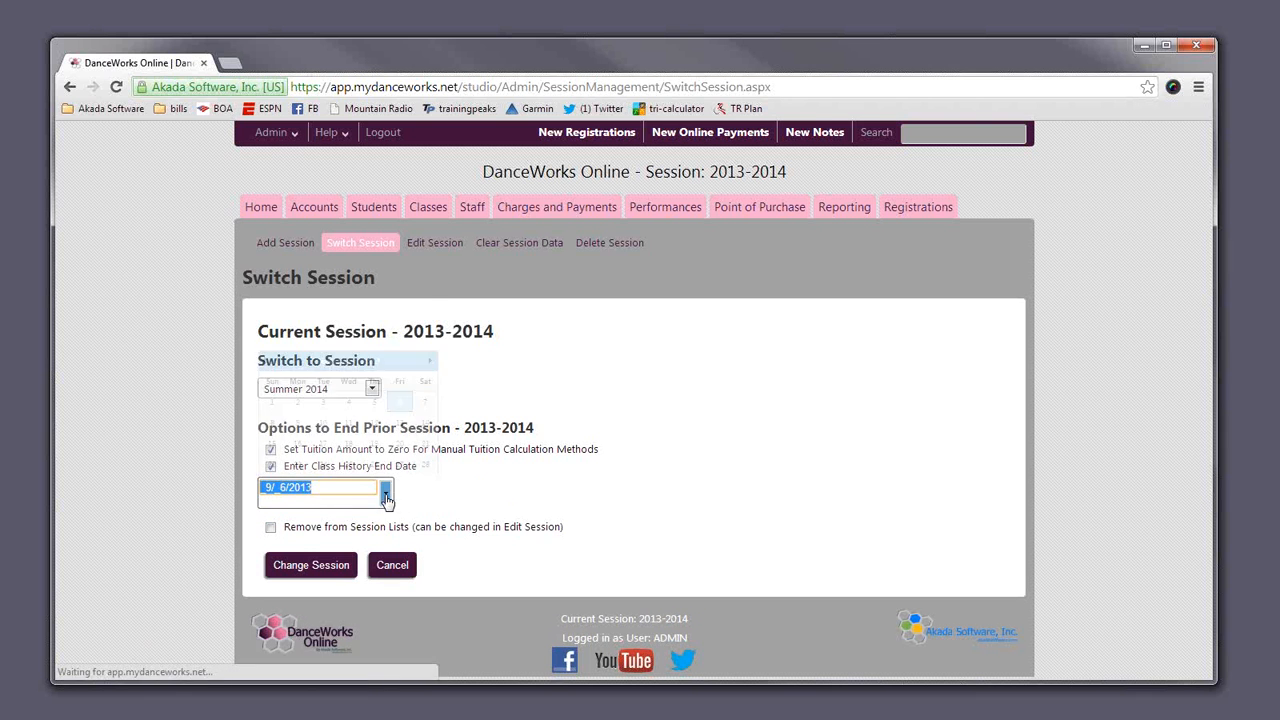
pyautogui.click(428, 302)
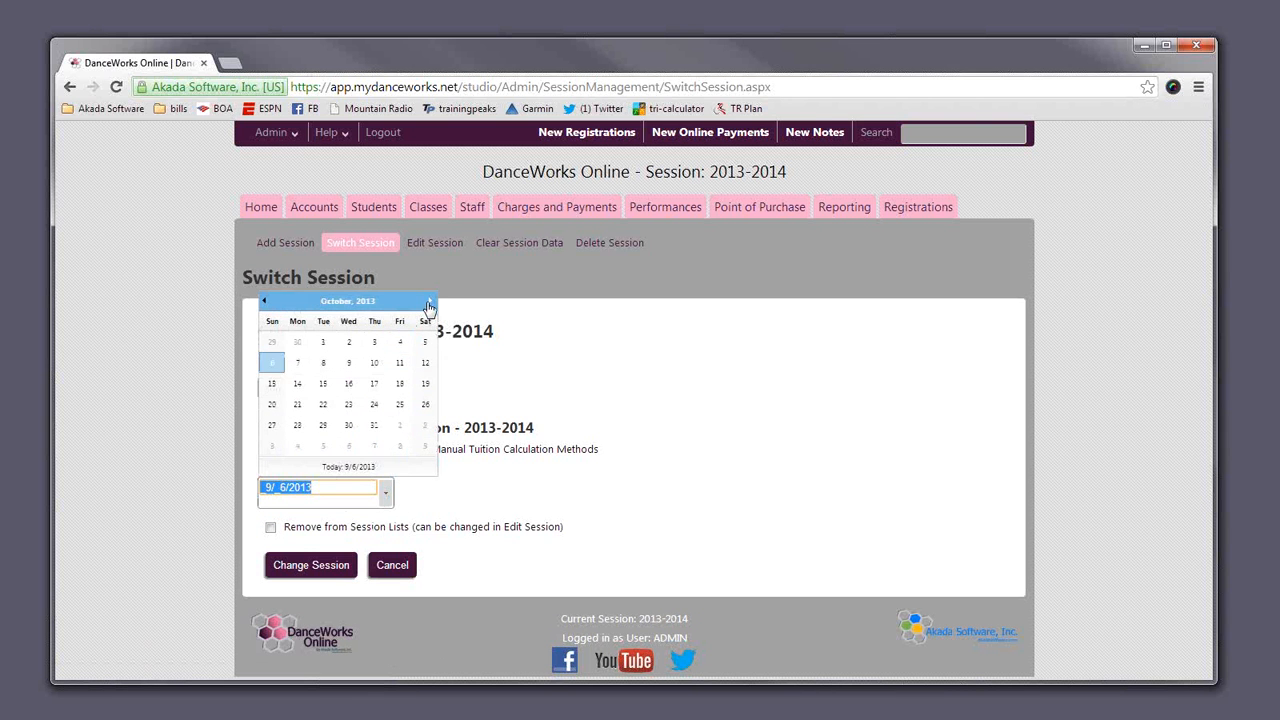
pyautogui.click(428, 302)
pyautogui.click(428, 302)
pyautogui.click(428, 302)
pyautogui.click(428, 302)
pyautogui.click(428, 302)
pyautogui.click(428, 302)
pyautogui.click(430, 302)
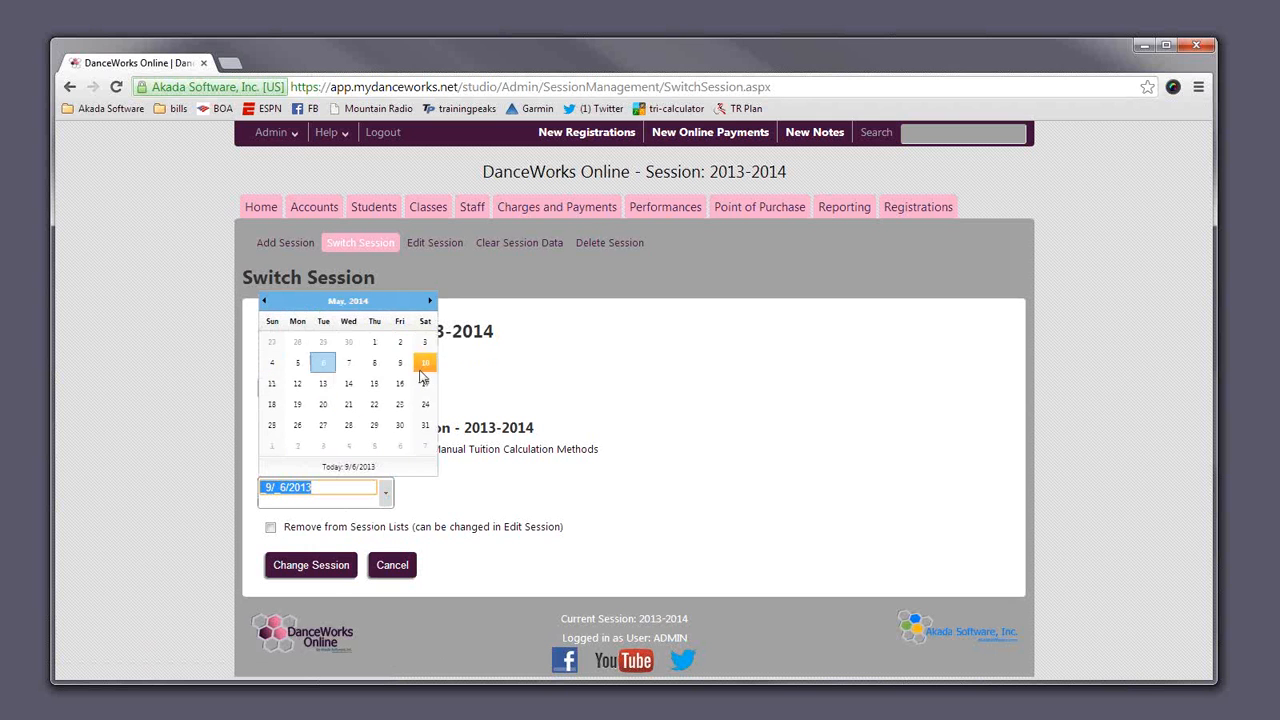
pyautogui.click(374, 383)
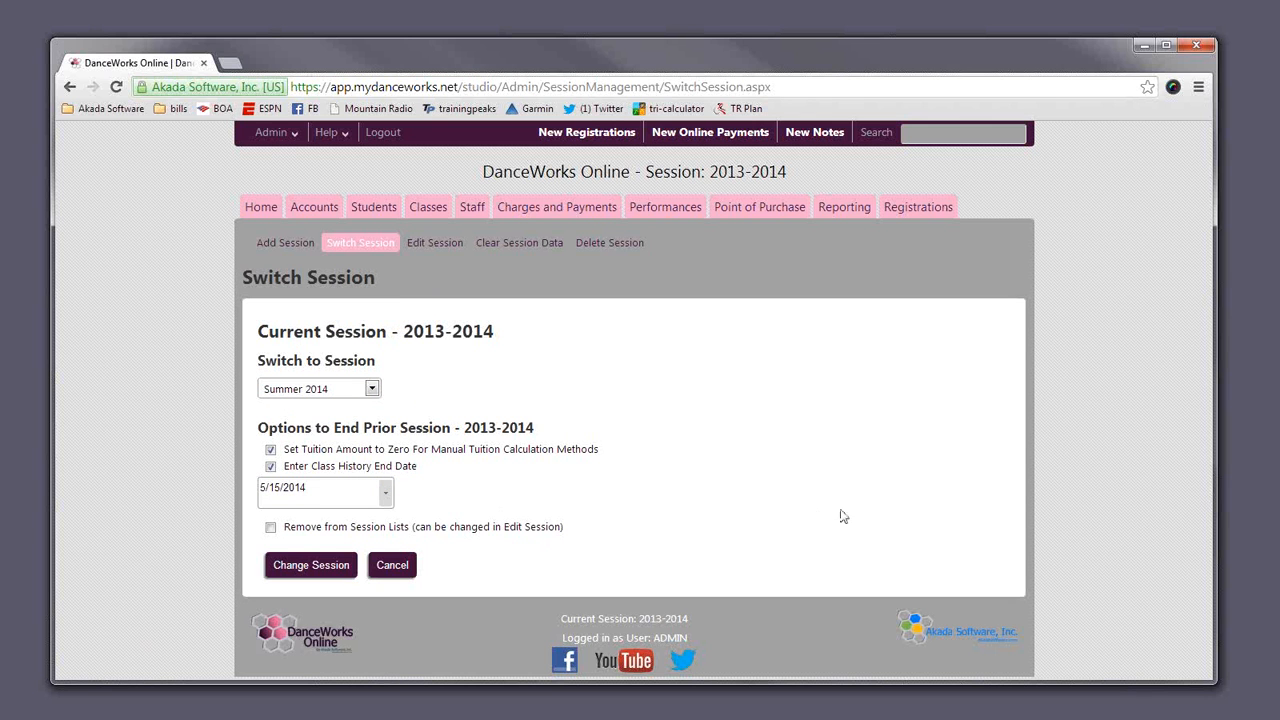
# Step: Clear the tuition, class history end date and session list options for ending the prior session
pyautogui.click(268, 530)
pyautogui.click(270, 466)
pyautogui.click(271, 451)
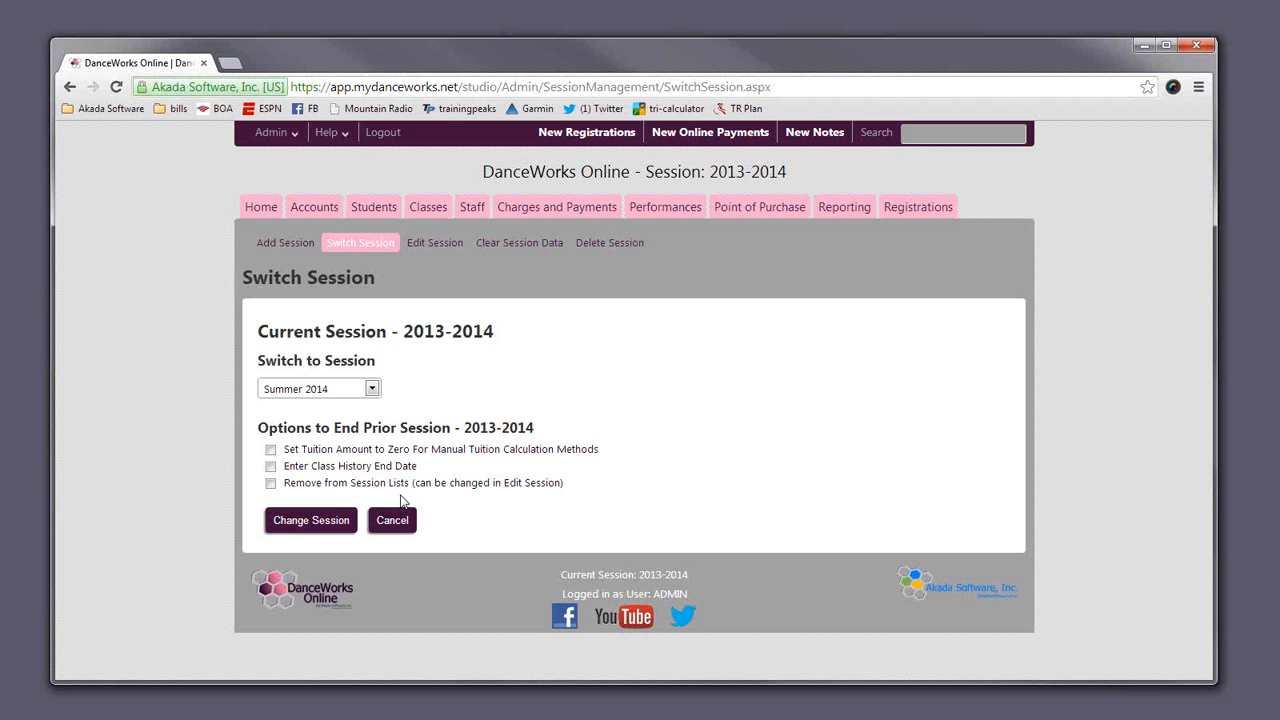
# Step: Open the student information of the active 12-year-old student from the student list
pyautogui.click(378, 214)
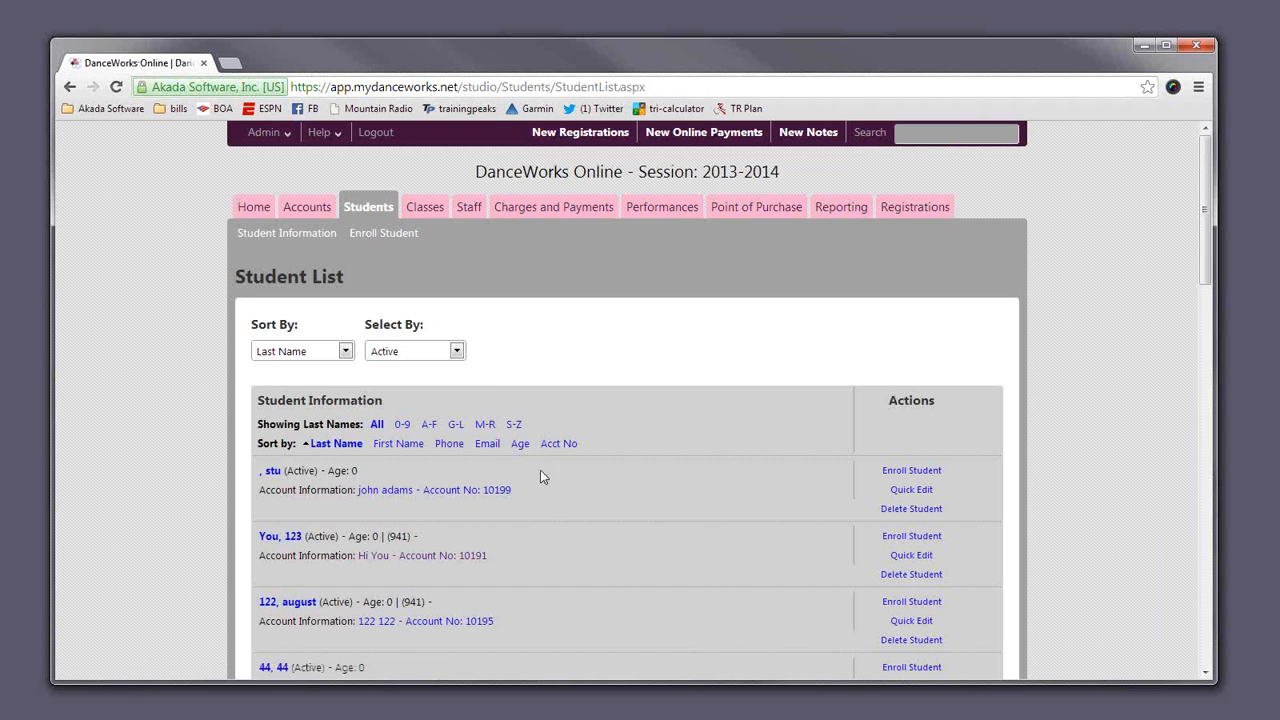
pyautogui.scroll(-2, 560, 510)
pyautogui.scroll(-10, 566, 527)
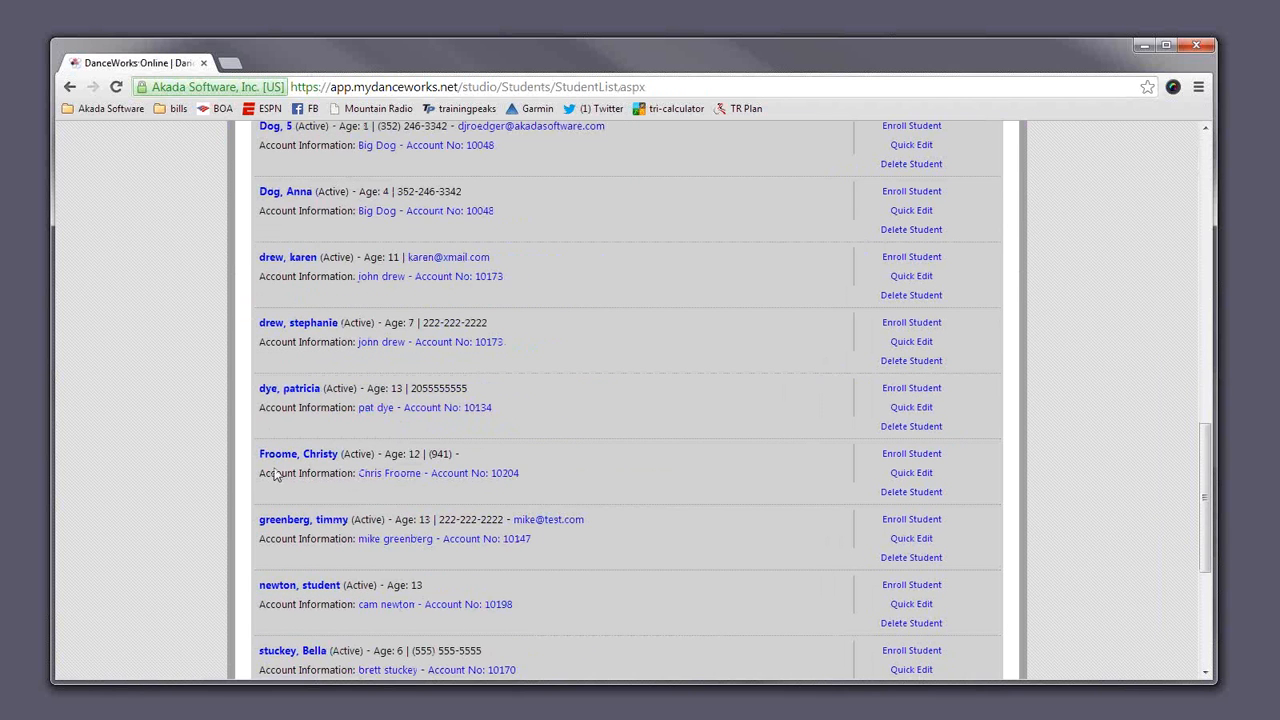
pyautogui.click(282, 456)
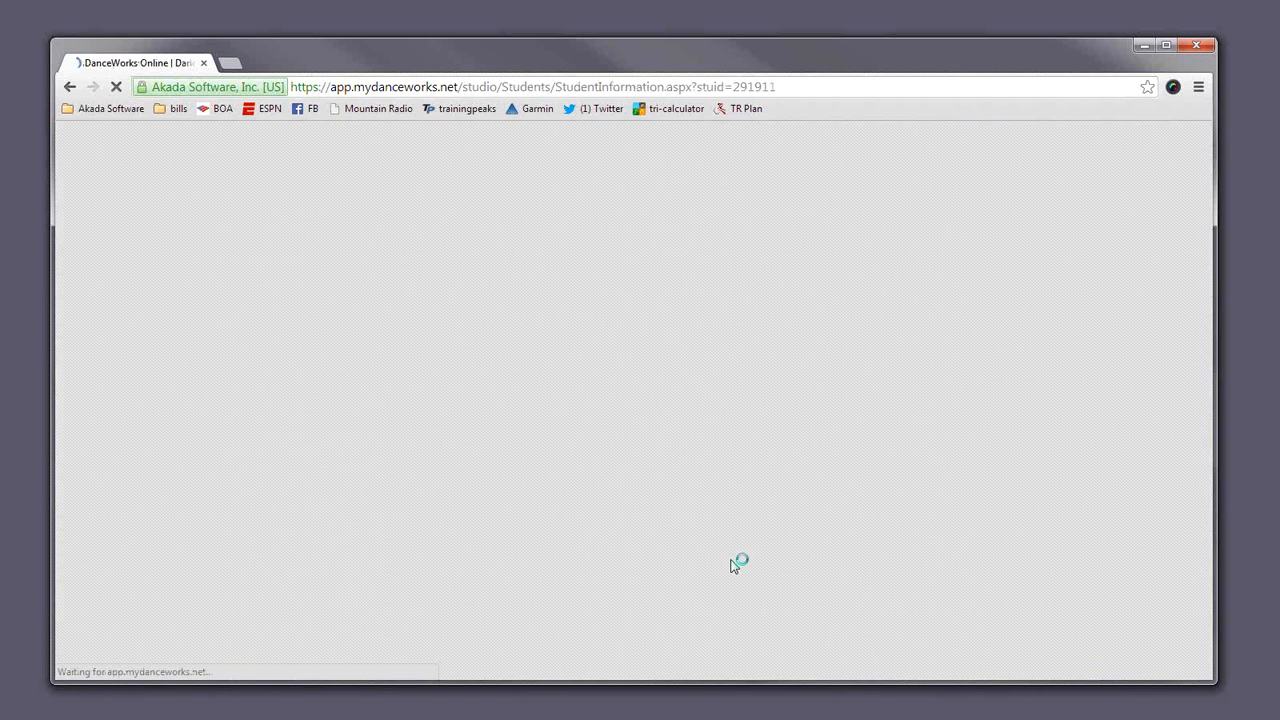
# Step: Check the sessions available for the student's classes and compare them with the current session shown on the page
pyautogui.scroll(-5, 730, 567)
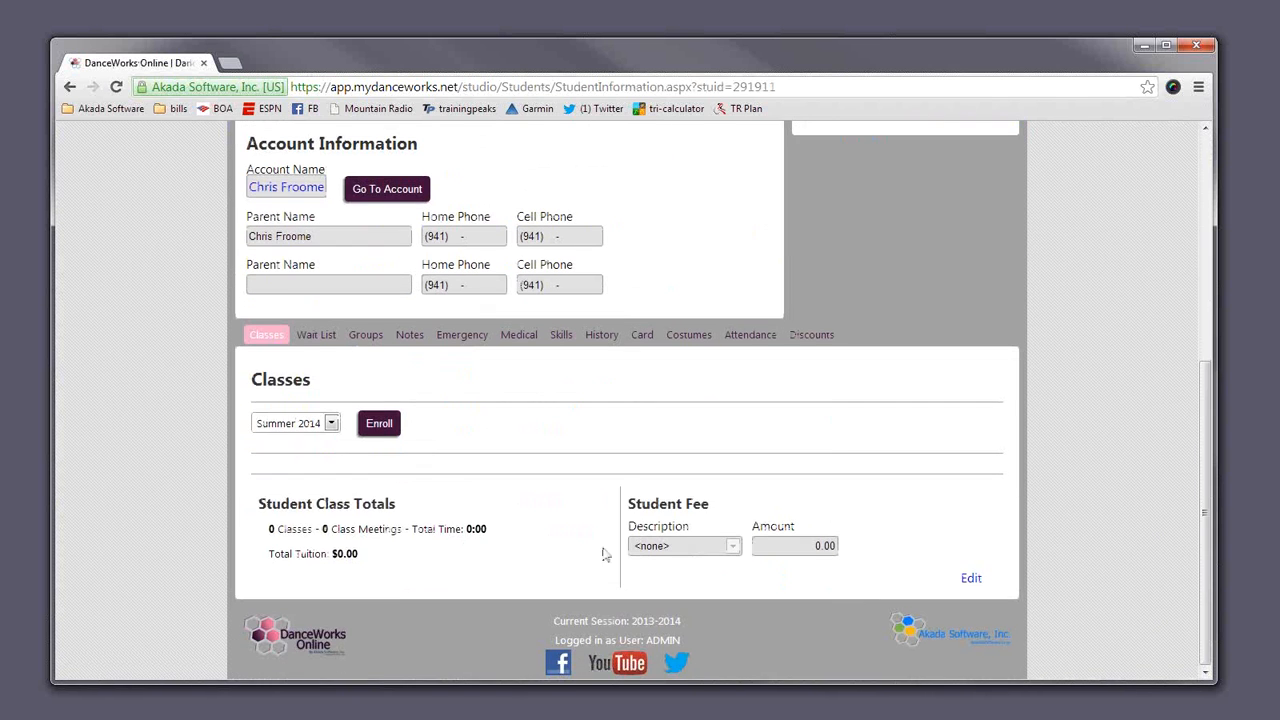
pyautogui.click(331, 423)
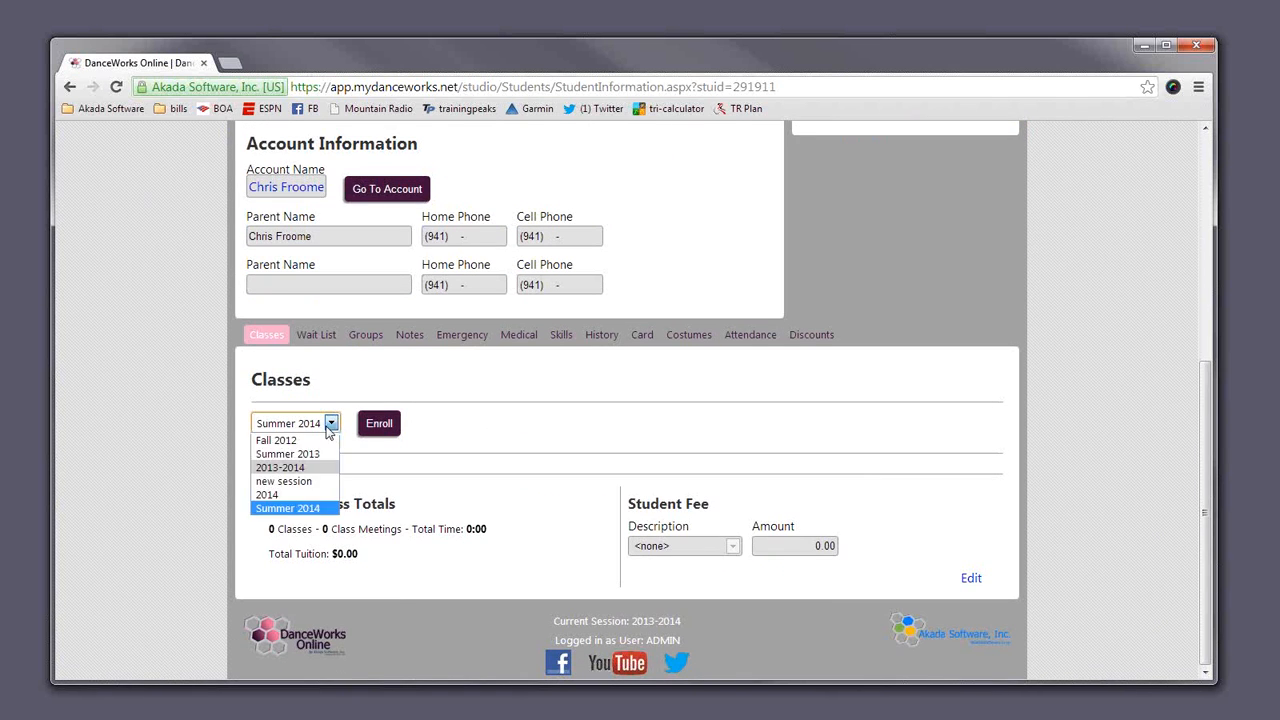
pyautogui.click(492, 563)
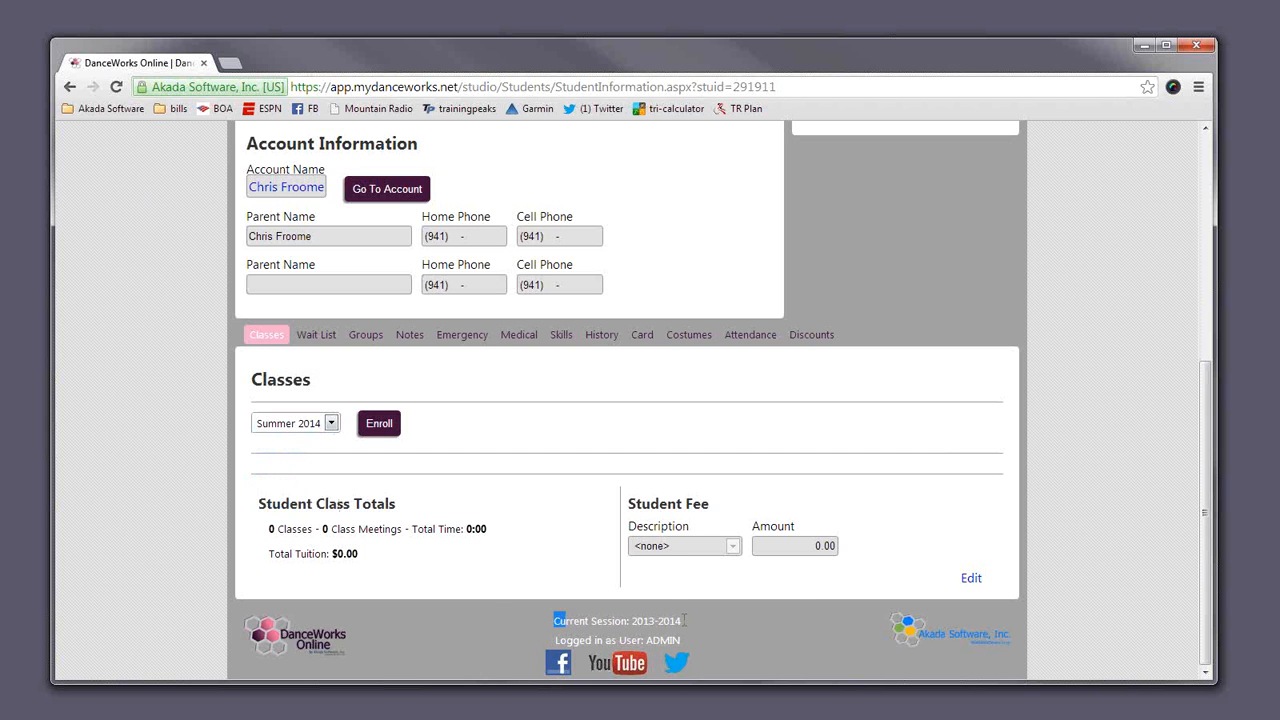
pyautogui.moveTo(549, 620); pyautogui.dragTo(718, 621)
pyautogui.scroll(4, 790, 598)
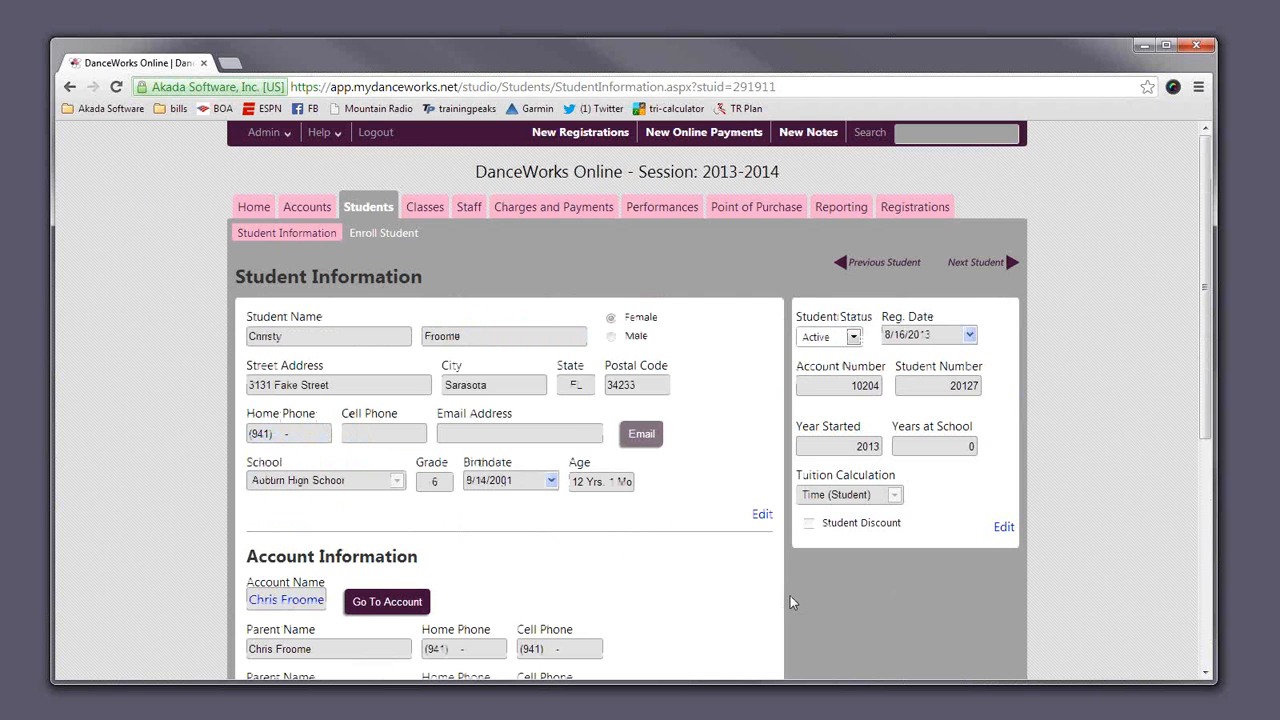
pyautogui.moveTo(643, 174); pyautogui.dragTo(829, 179)
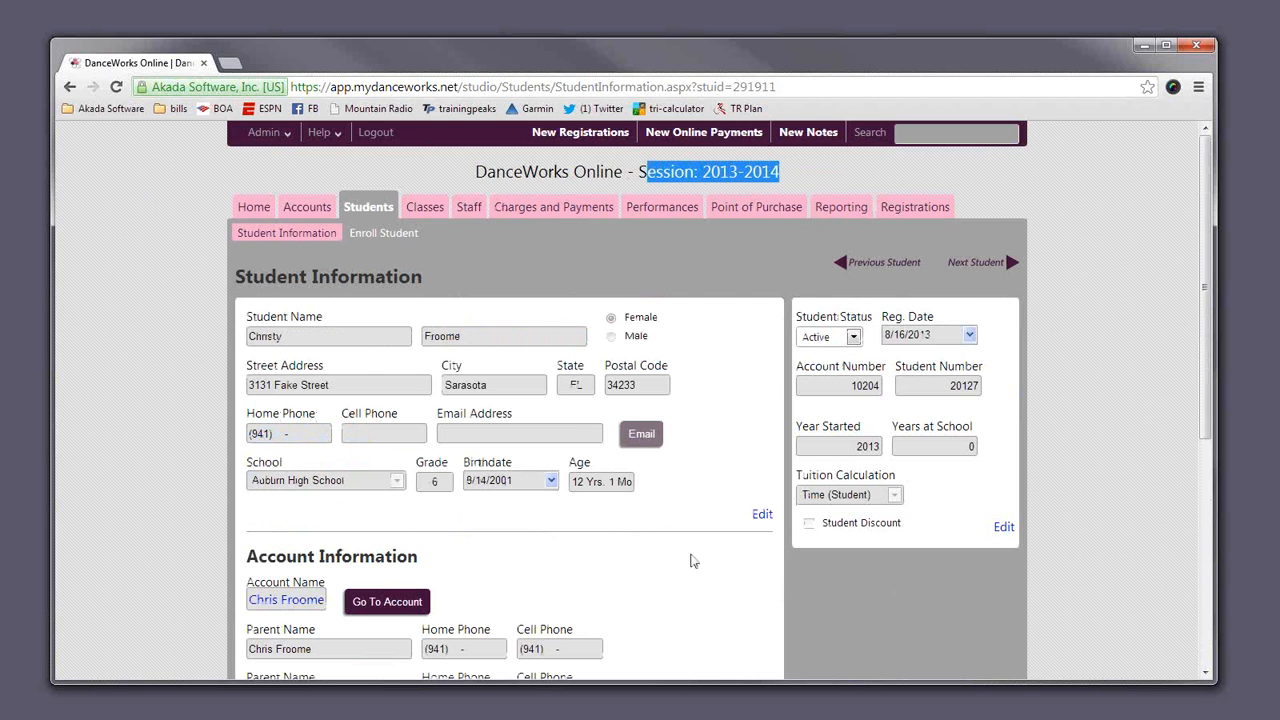
# Step: View the student's classes for session 2014, and return the class list to Summer 2014
pyautogui.scroll(-4, 686, 475)
pyautogui.click(338, 441)
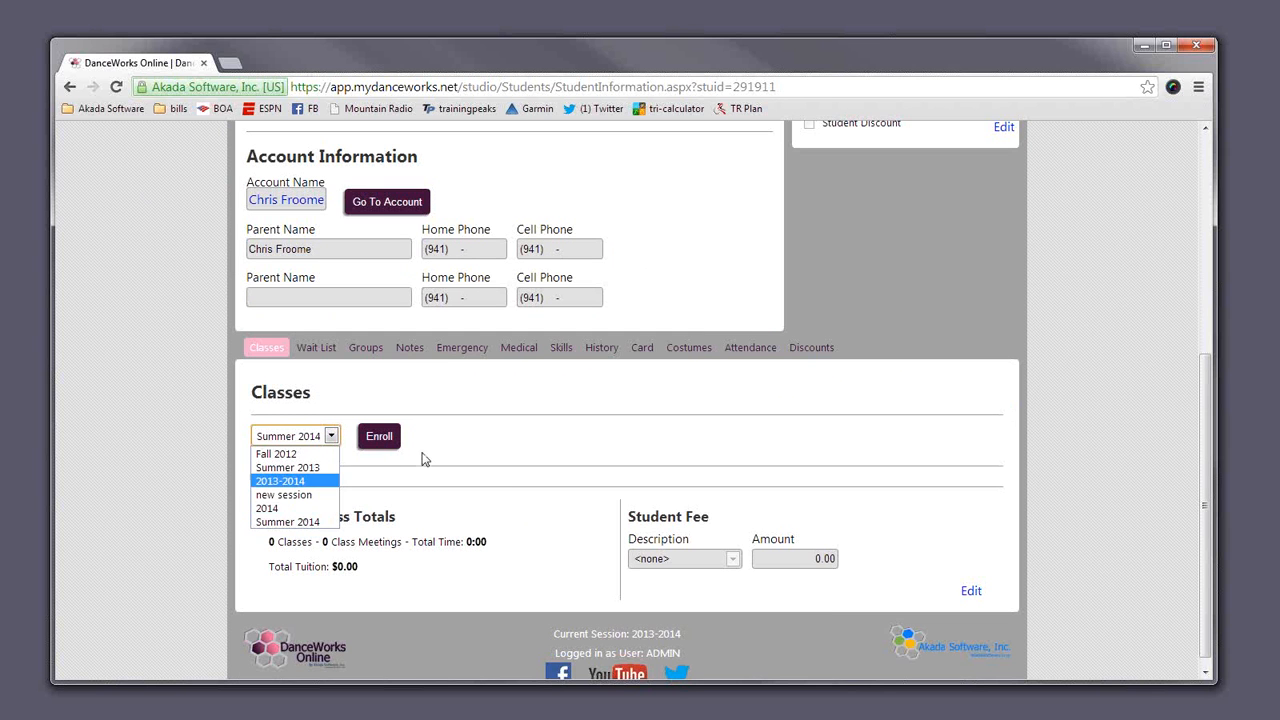
pyautogui.click(320, 510)
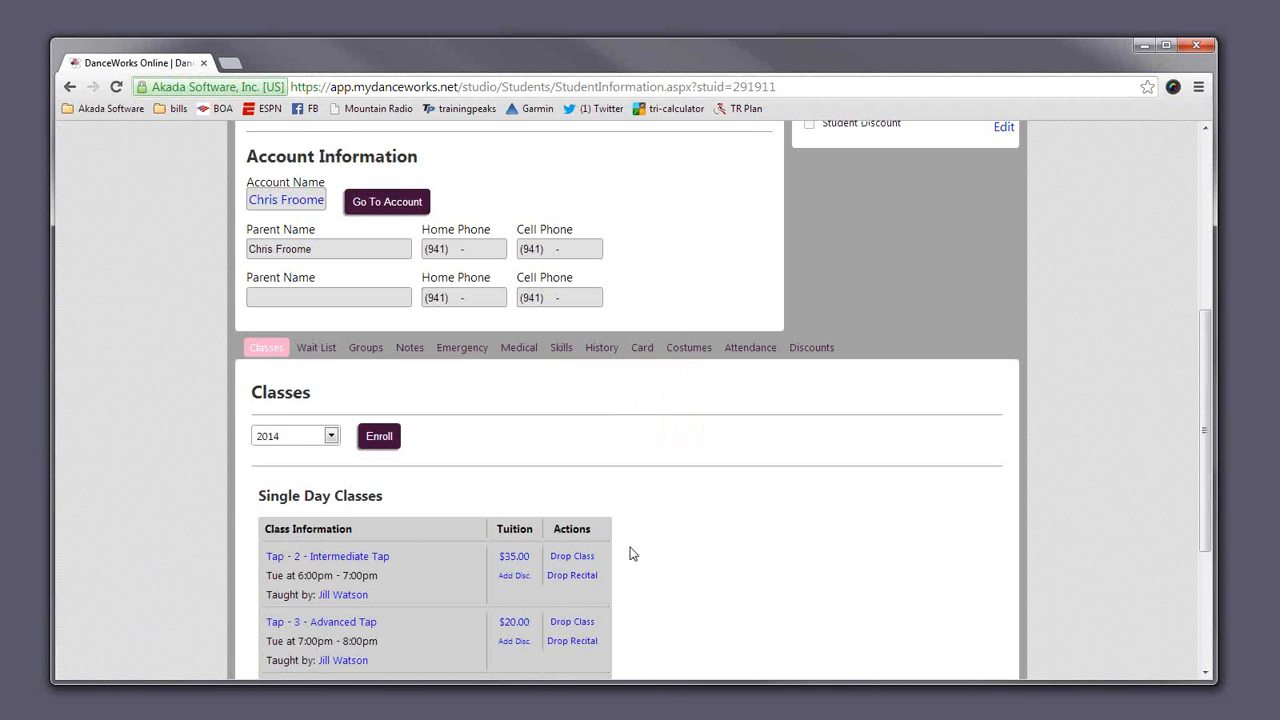
pyautogui.click(304, 438)
pyautogui.click(290, 522)
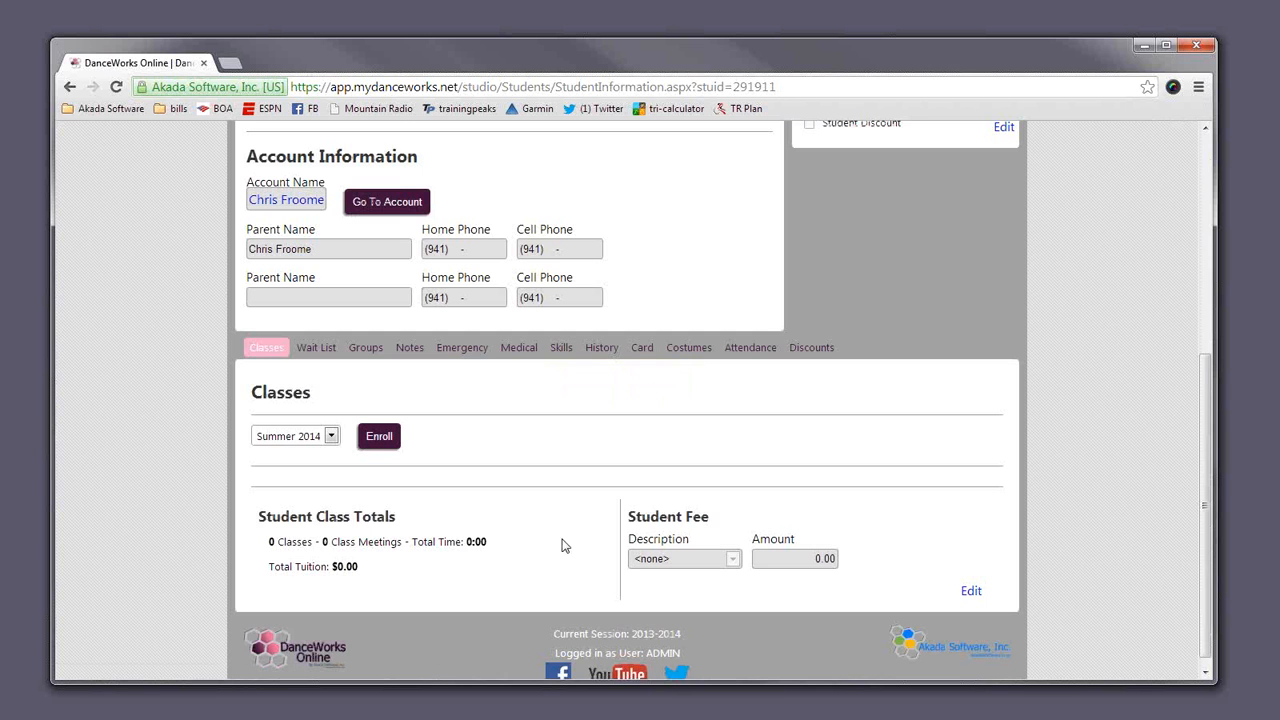
# Step: Enroll the student in the Summer 2014 clinics 1 week ballet June 3-7 and Jazz, accepting the schedule conflict
pyautogui.click(383, 439)
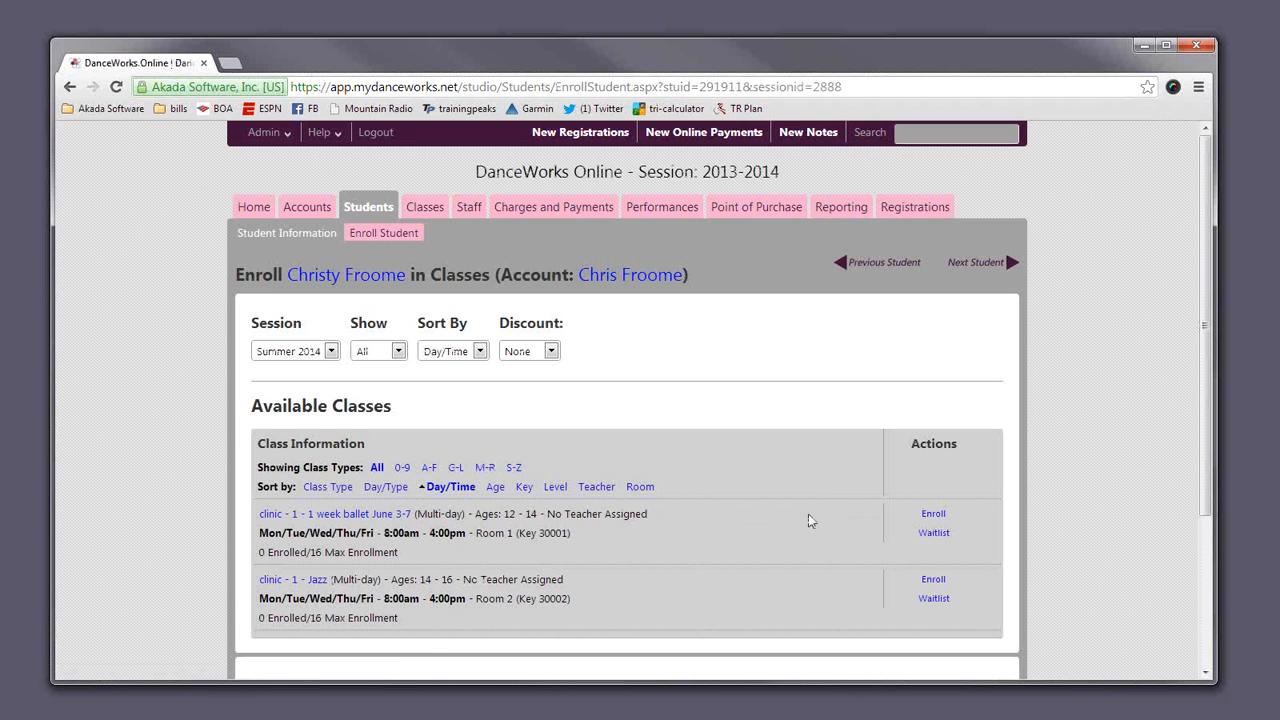
pyautogui.click(933, 516)
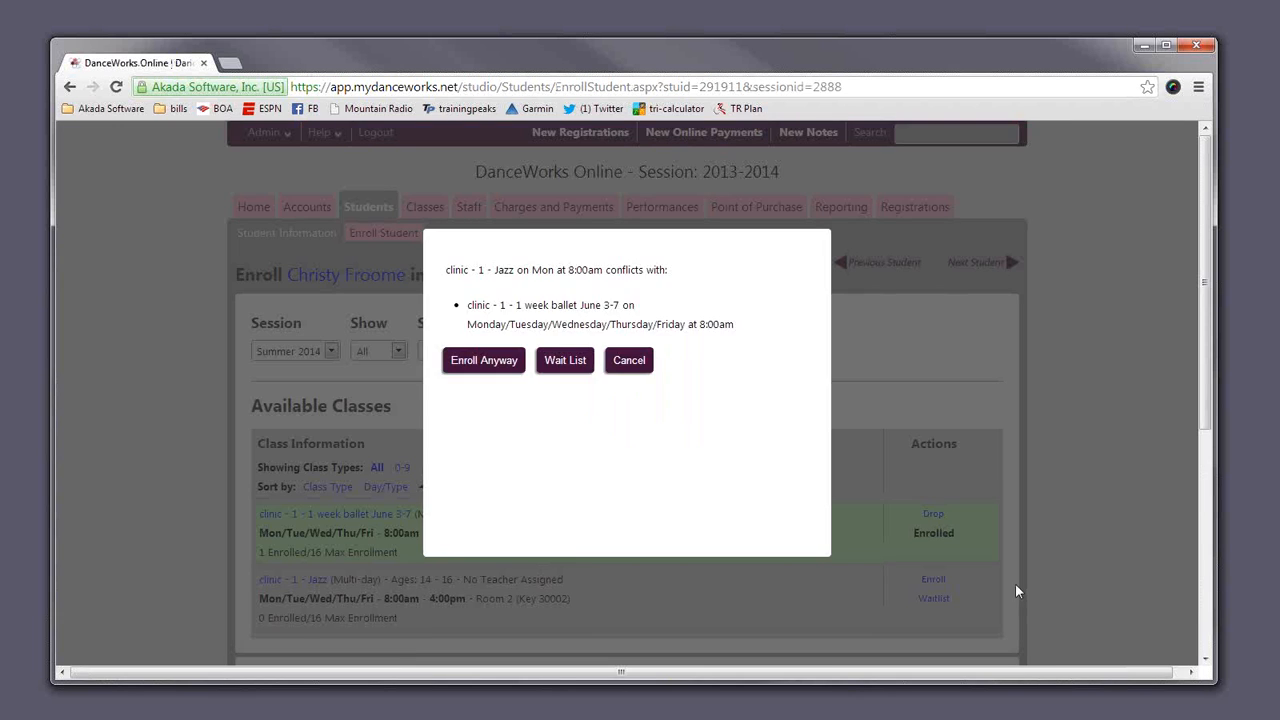
pyautogui.click(519, 366)
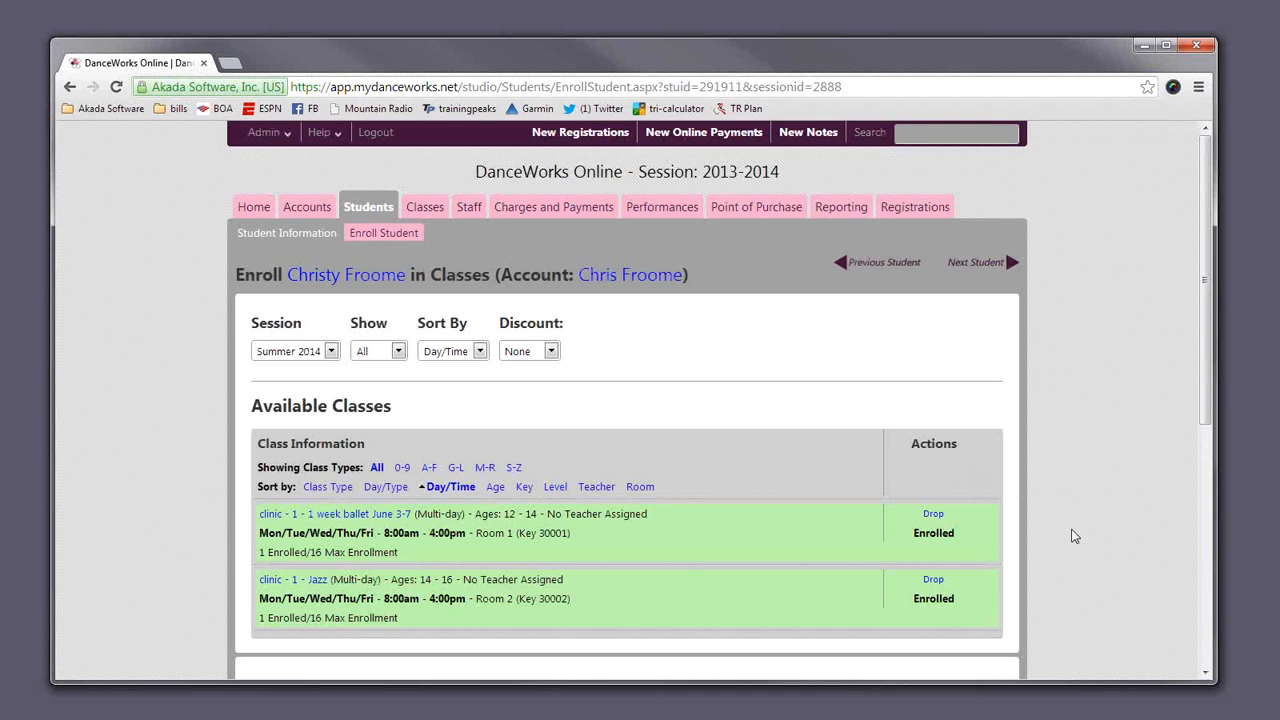
# Step: Review the student's enrolled multi-day classes, tuition totals and the current session named below them
pyautogui.scroll(-2, 1067, 522)
pyautogui.scroll(-4, 1052, 518)
pyautogui.scroll(2, 1025, 514)
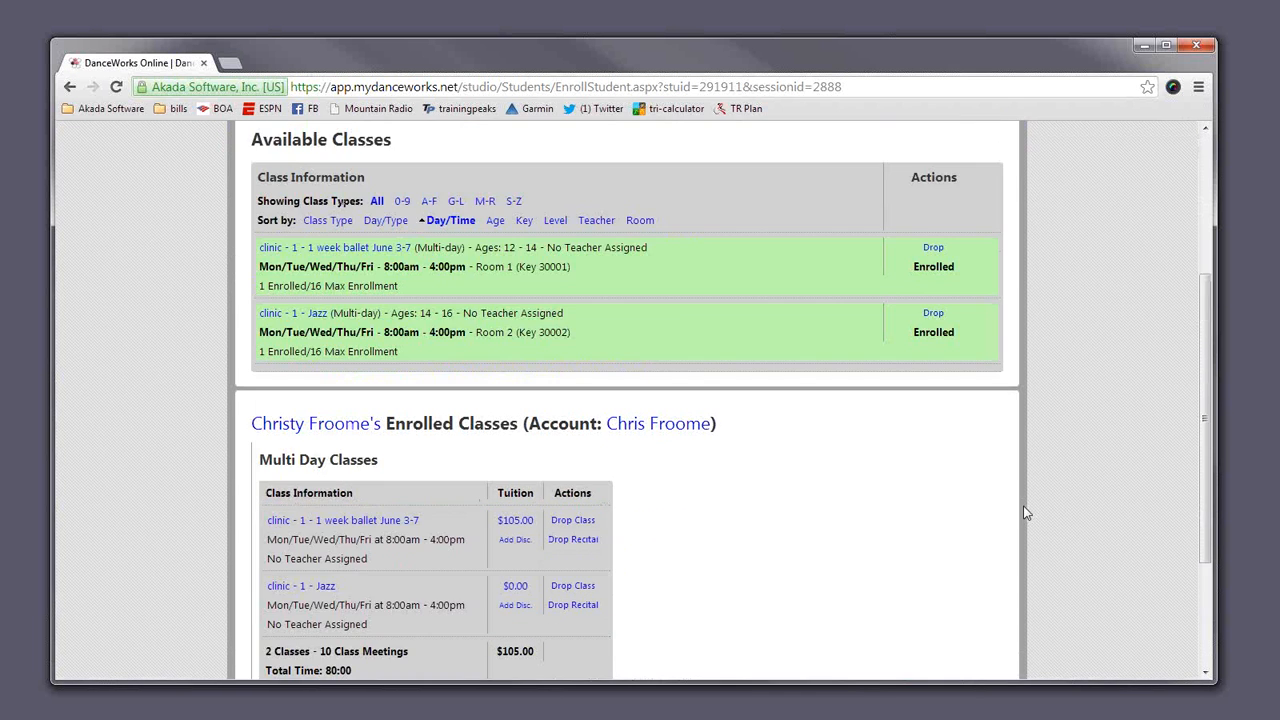
pyautogui.scroll(-2, 997, 527)
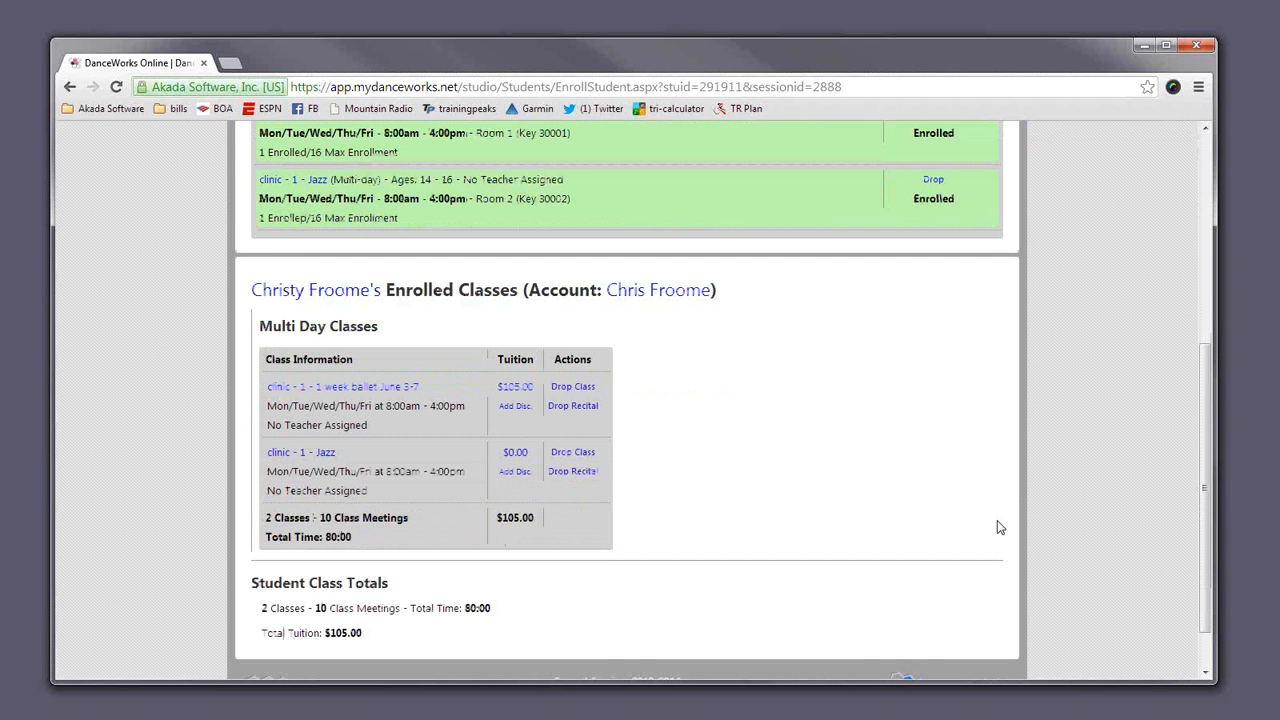
pyautogui.scroll(-1, 975, 558)
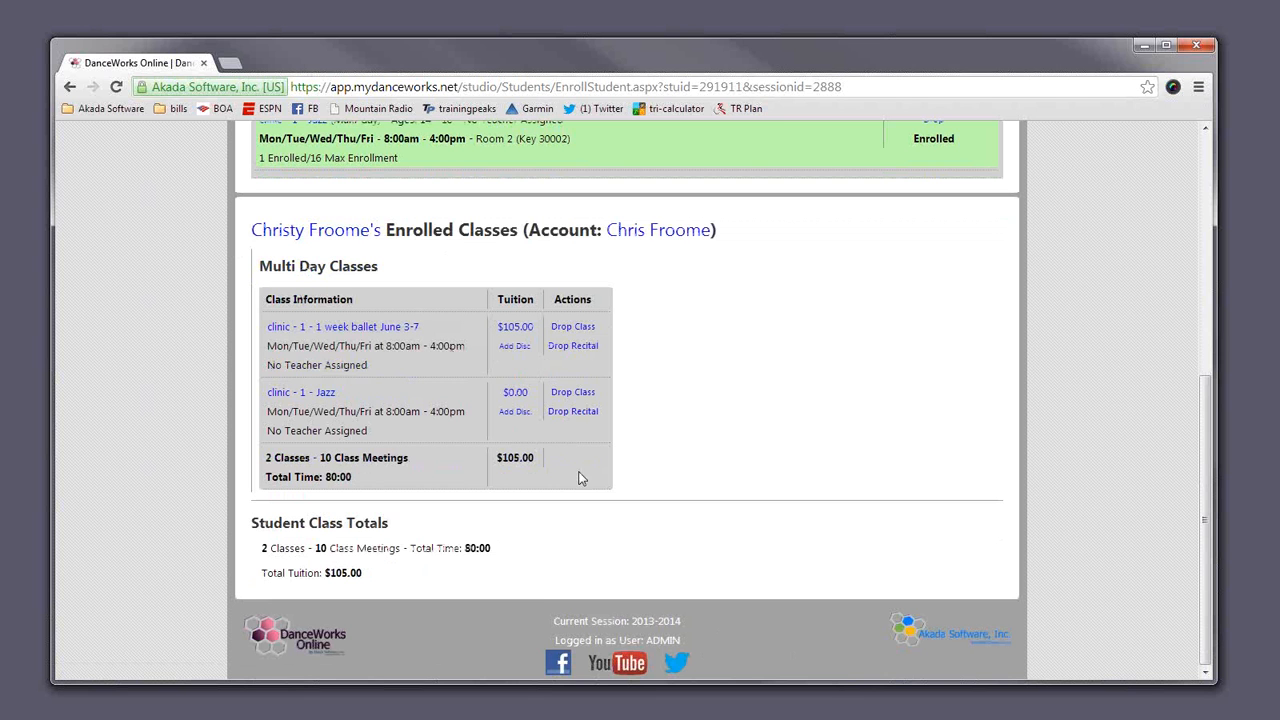
pyautogui.moveTo(658, 618); pyautogui.dragTo(783, 619)
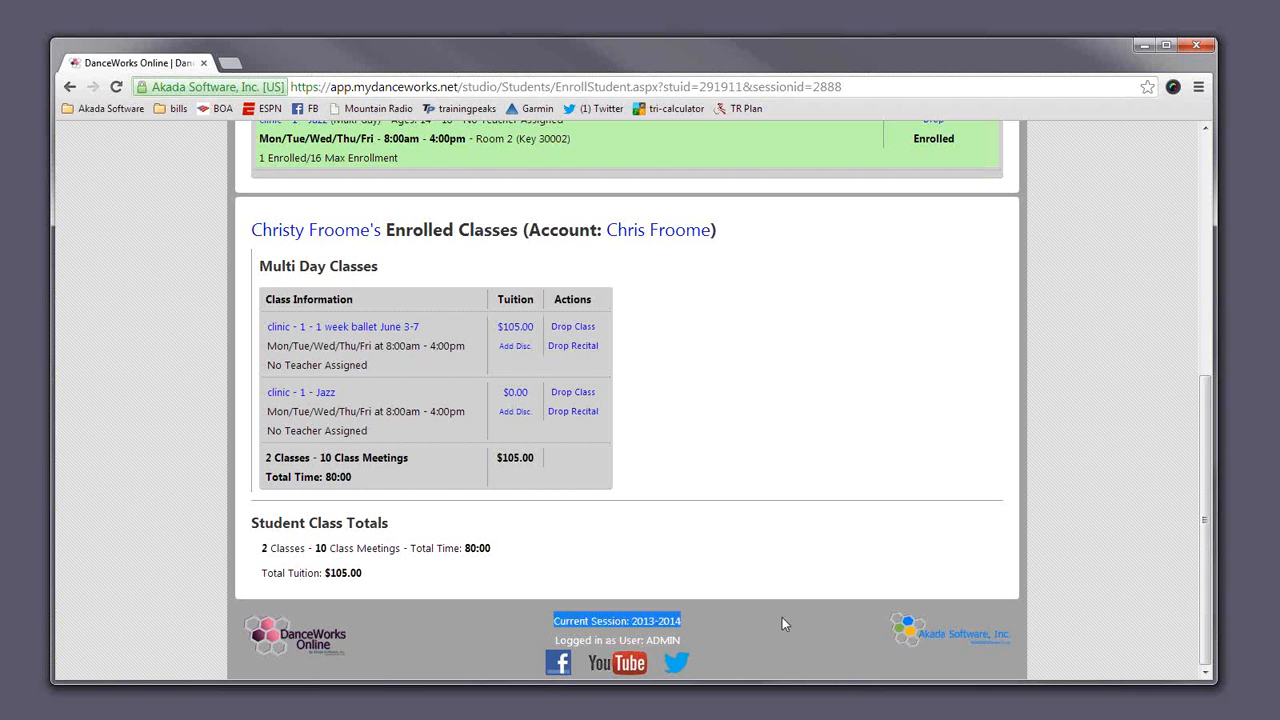
pyautogui.click(860, 526)
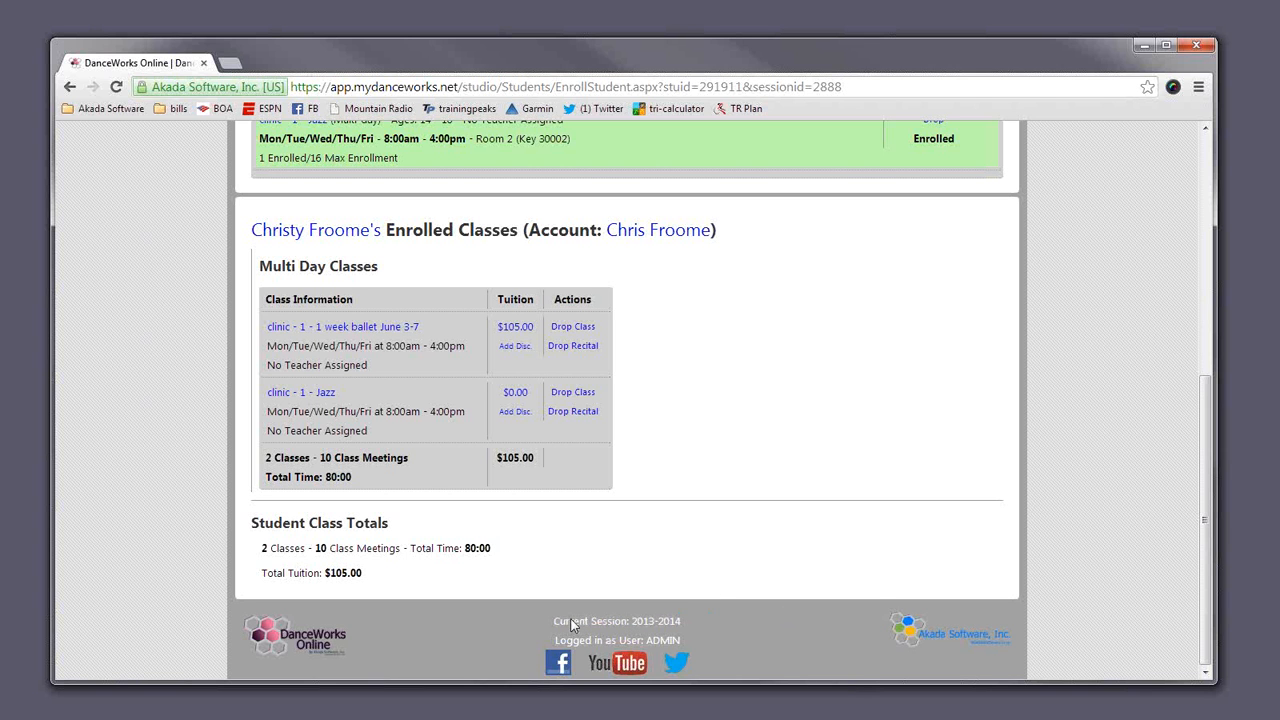
# Step: Compare the current session named in the page footer with the session selected for the student's enrollment
pyautogui.moveTo(551, 618); pyautogui.dragTo(724, 619)
pyautogui.click(732, 626)
pyautogui.scroll(1, 620, 549)
pyautogui.scroll(-1, 620, 549)
pyautogui.scroll(3, 620, 549)
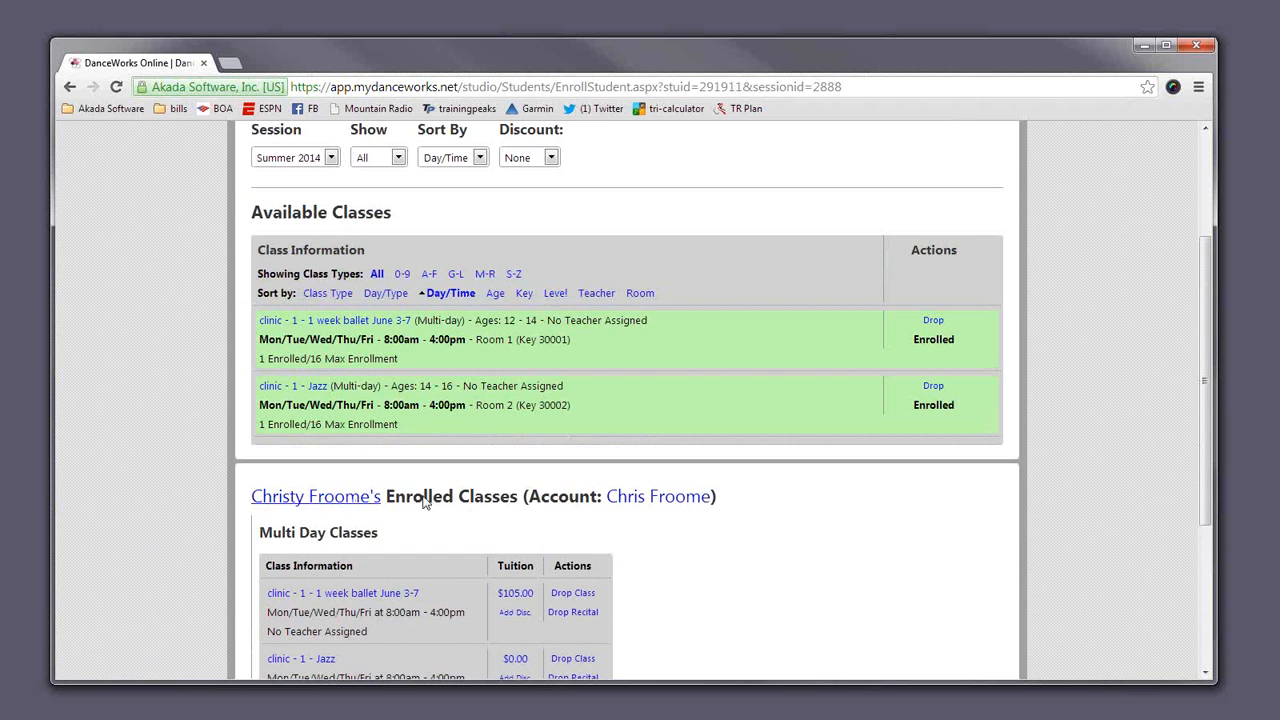
# Step: Open the student's account, check its account tuition, and preview the tuition charge without entering it
pyautogui.click(706, 499)
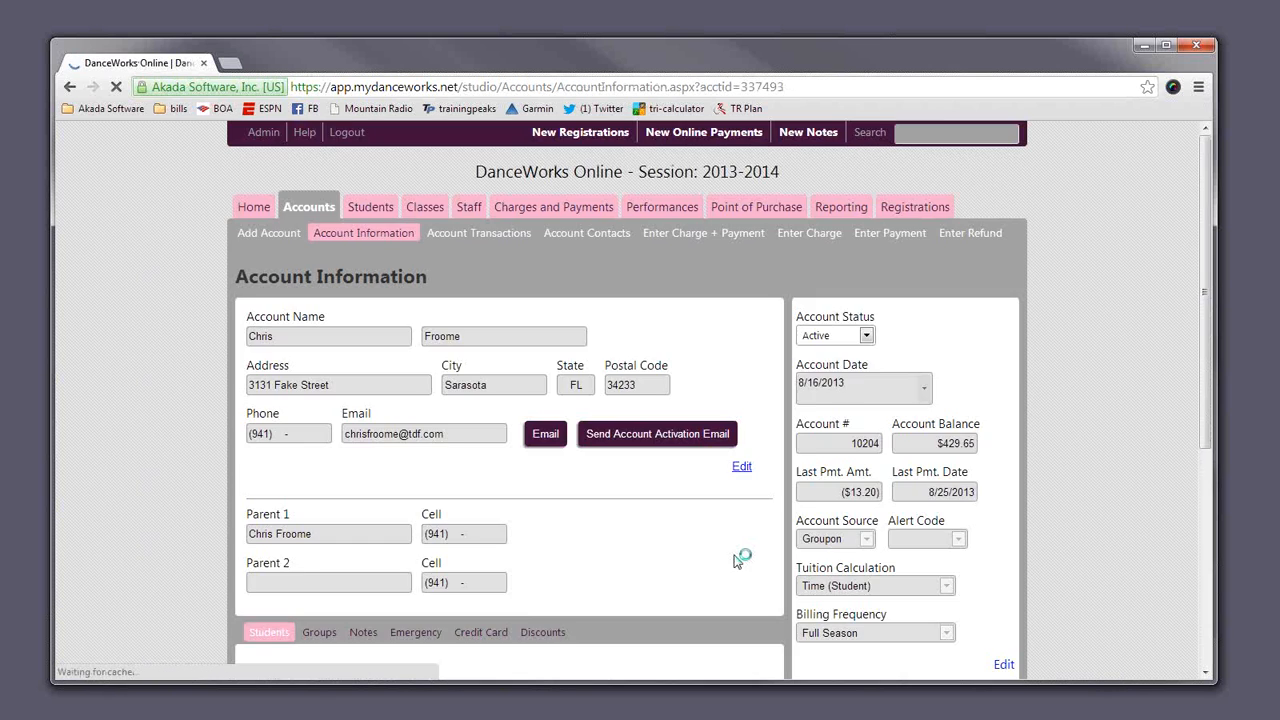
pyautogui.scroll(-4, 737, 557)
pyautogui.scroll(-2, 724, 529)
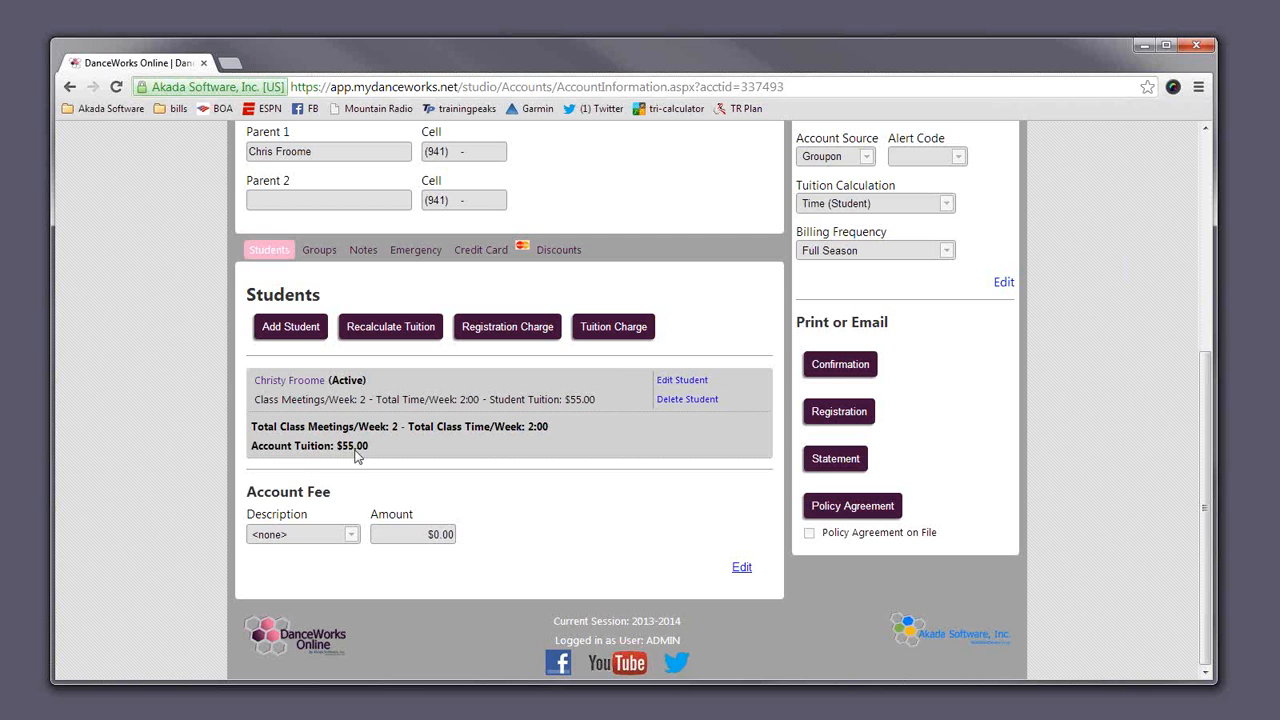
pyautogui.moveTo(336, 446); pyautogui.dragTo(378, 440)
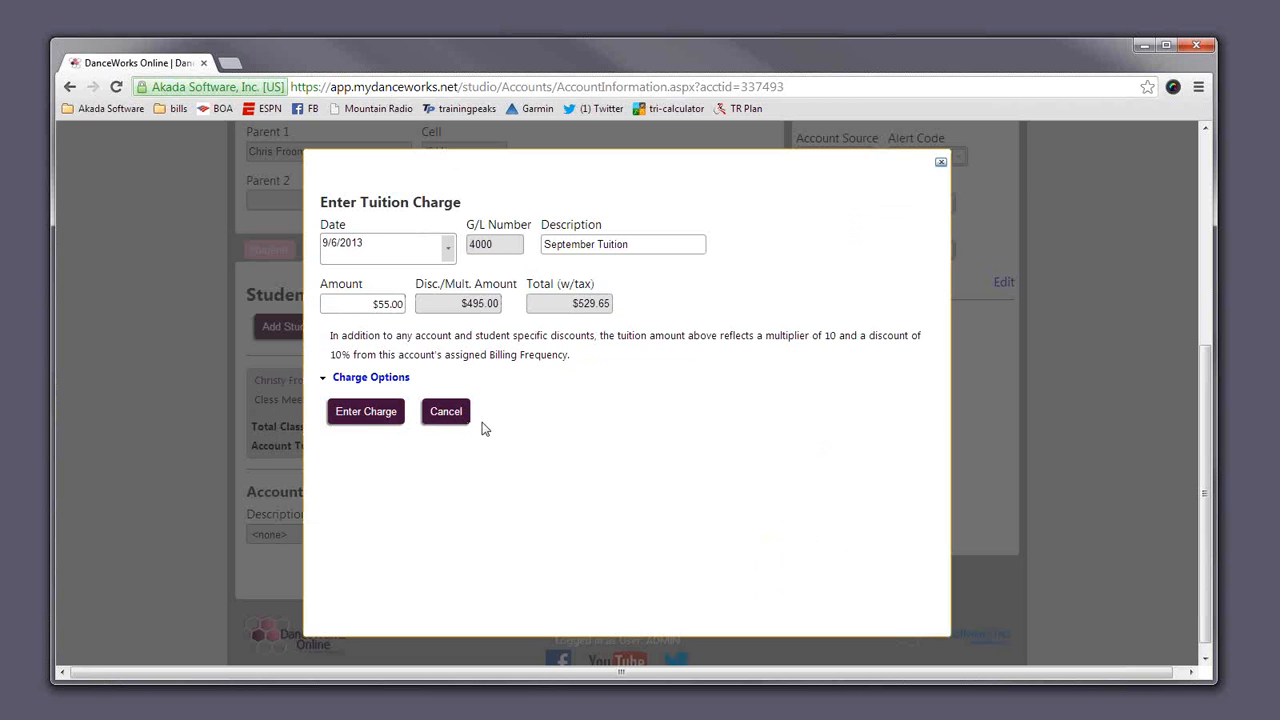
pyautogui.click(445, 419)
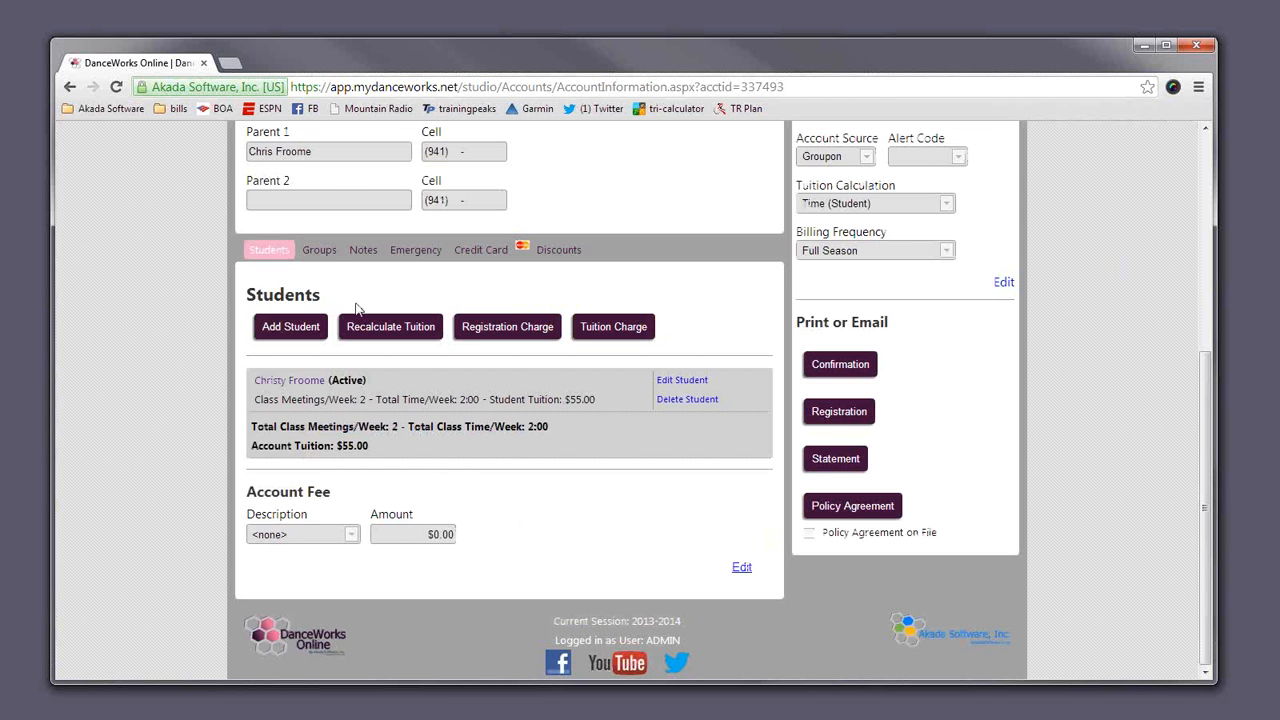
# Step: Open the student's record from the account and check the total tuition for the Summer 2014 classes
pyautogui.click(289, 380)
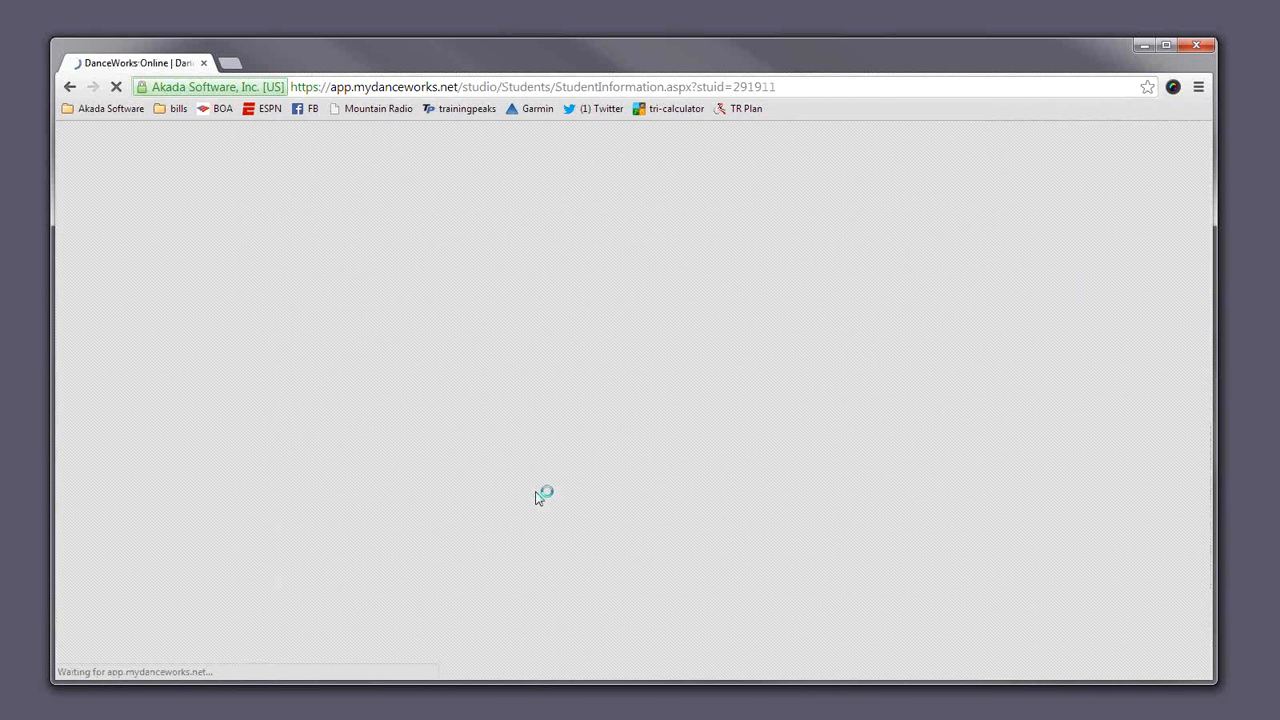
pyautogui.scroll(-3, 500, 540)
pyautogui.scroll(-4, 520, 560)
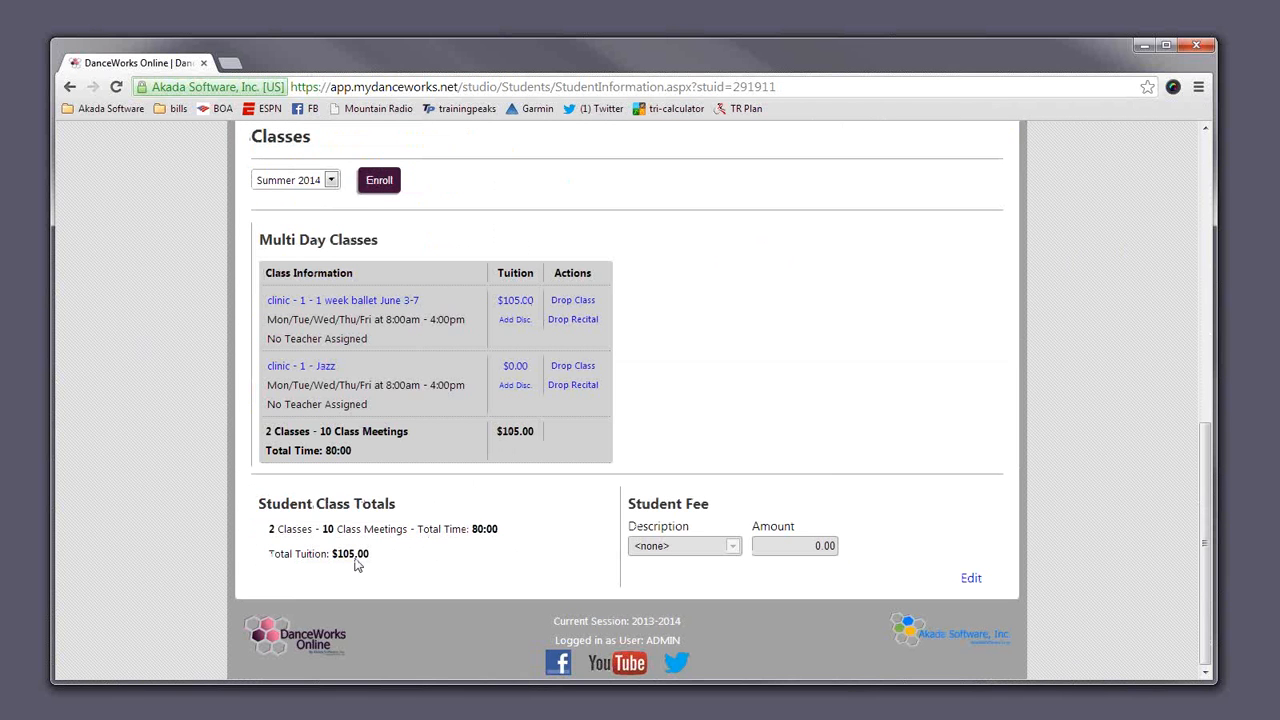
pyautogui.moveTo(333, 555); pyautogui.dragTo(418, 562)
pyautogui.click(420, 560)
pyautogui.scroll(5, 383, 563)
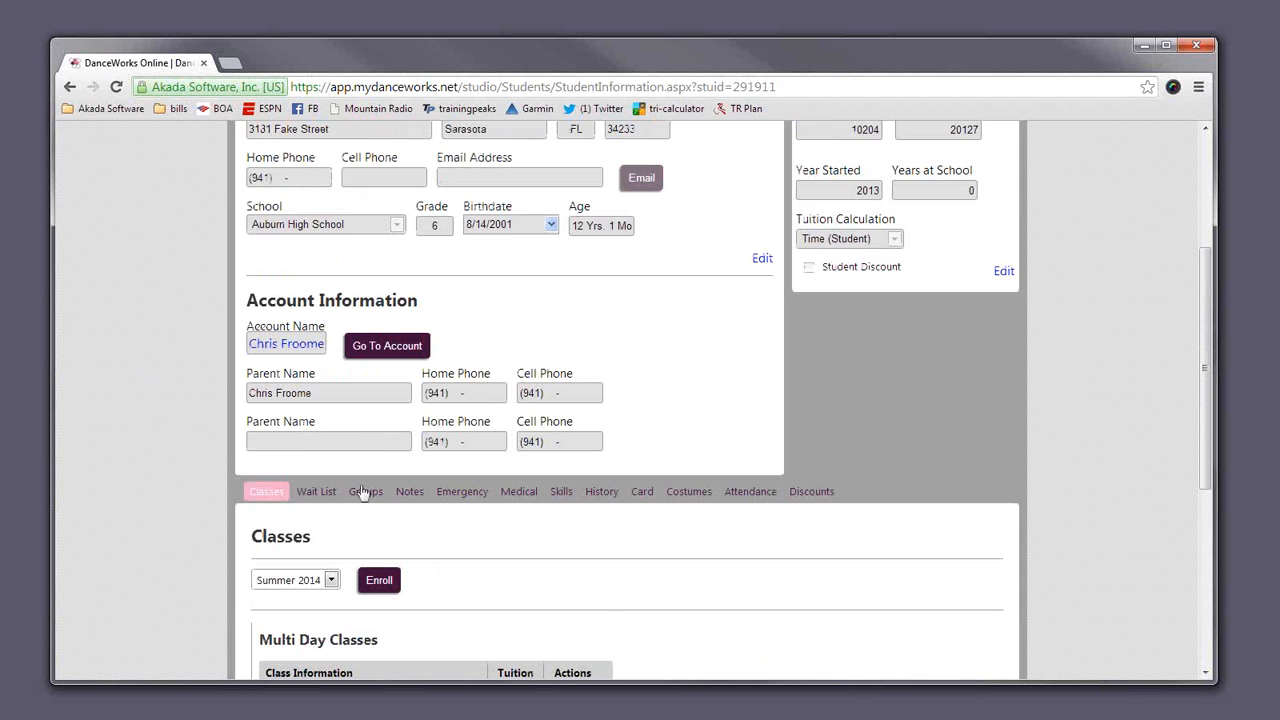
# Step: Return to the account and try setting the amount of a new September Tuition charge to 80
pyautogui.click(285, 348)
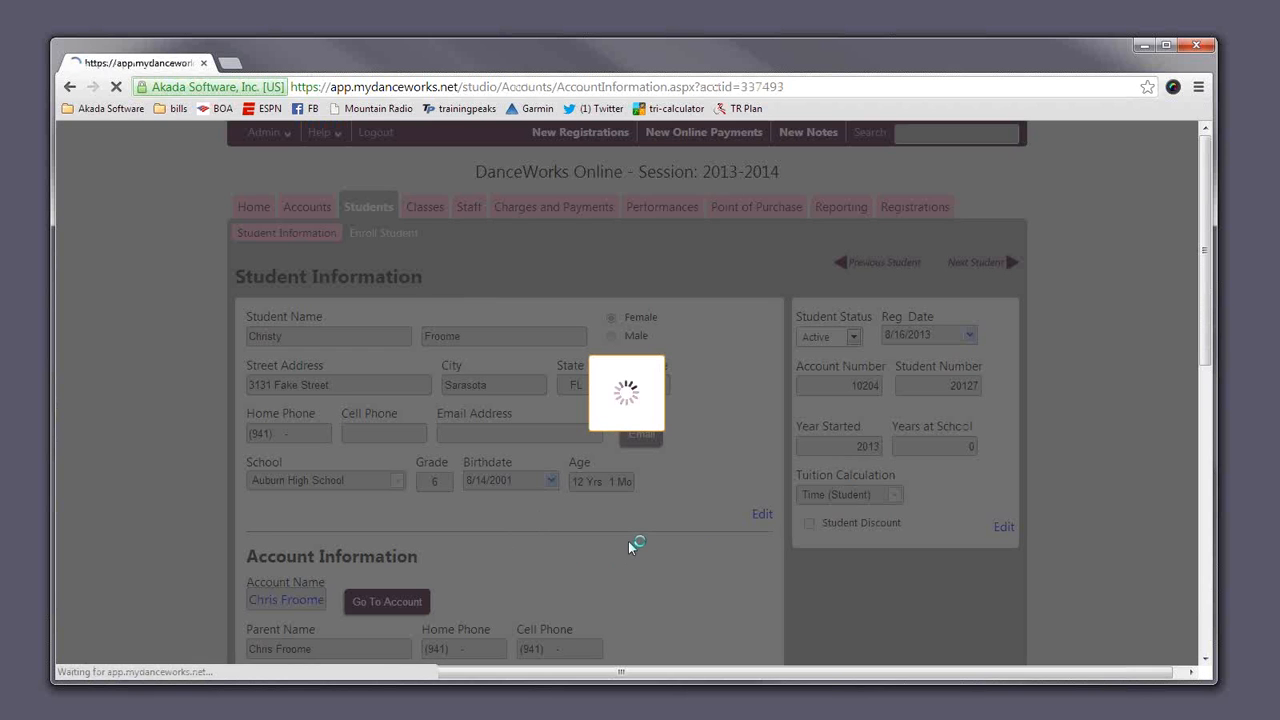
pyautogui.scroll(-1, 630, 547)
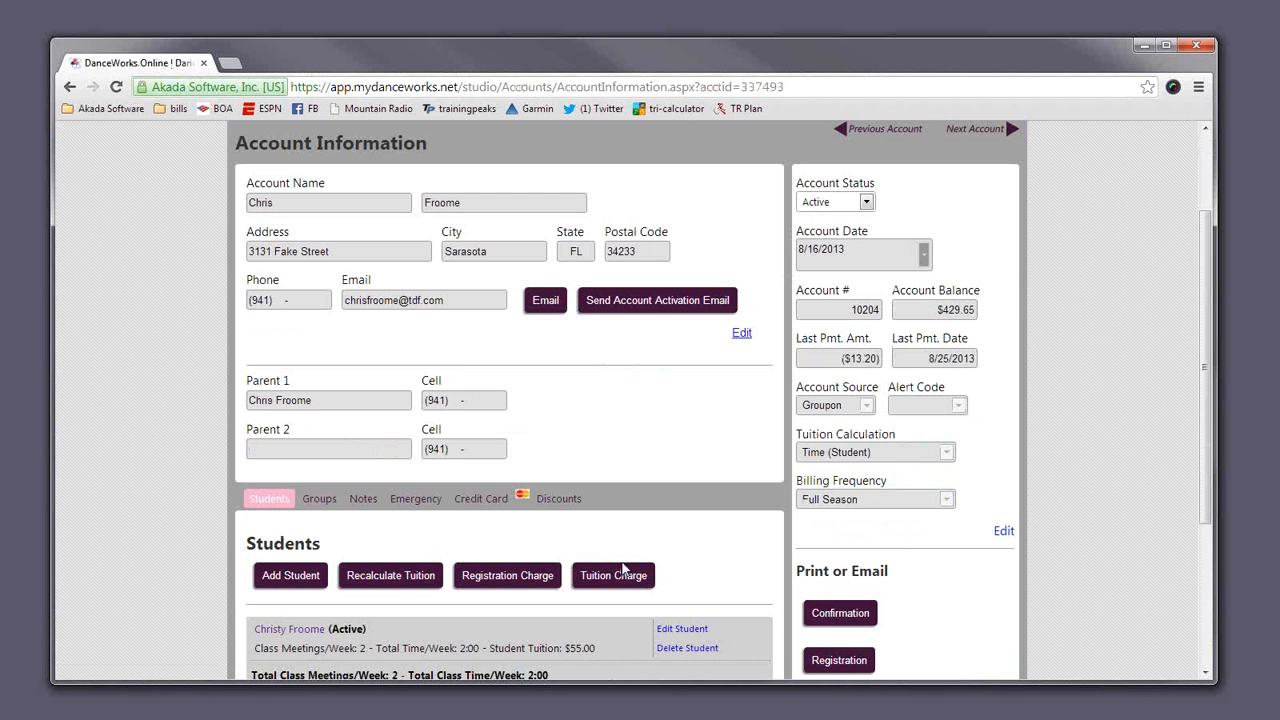
pyautogui.click(648, 575)
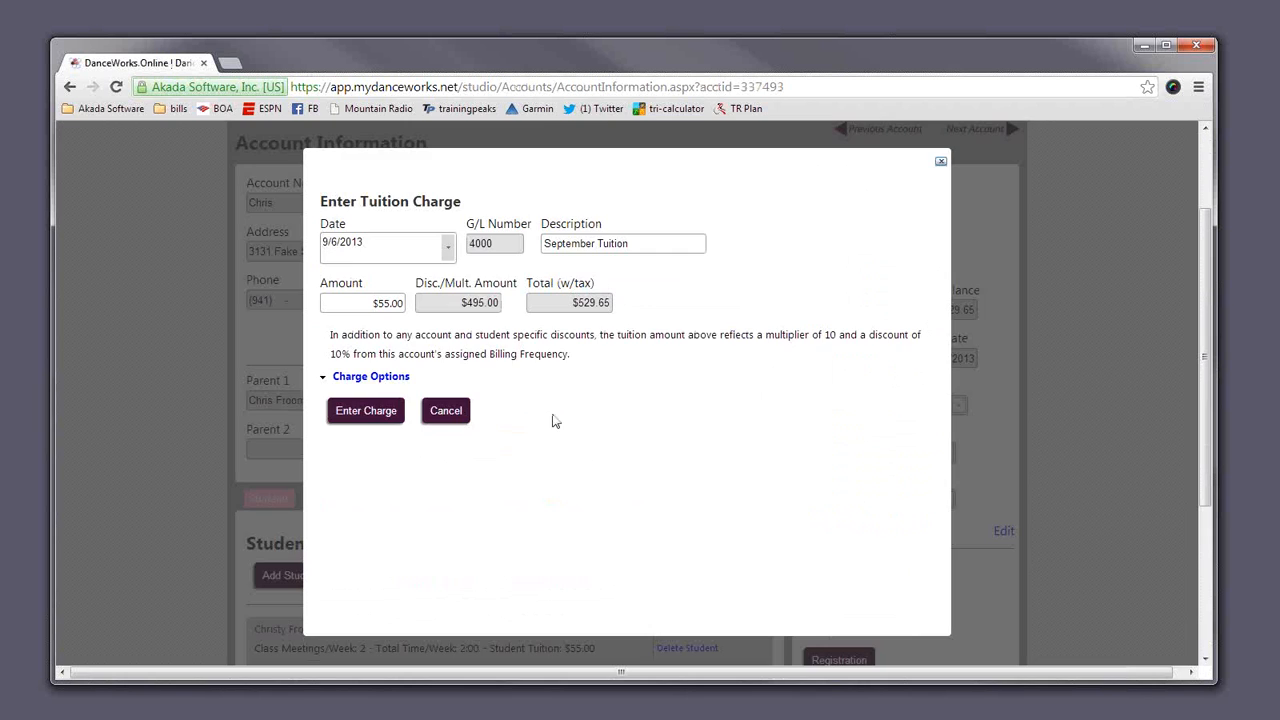
pyautogui.moveTo(358, 302); pyautogui.dragTo(424, 315)
pyautogui.write('80')
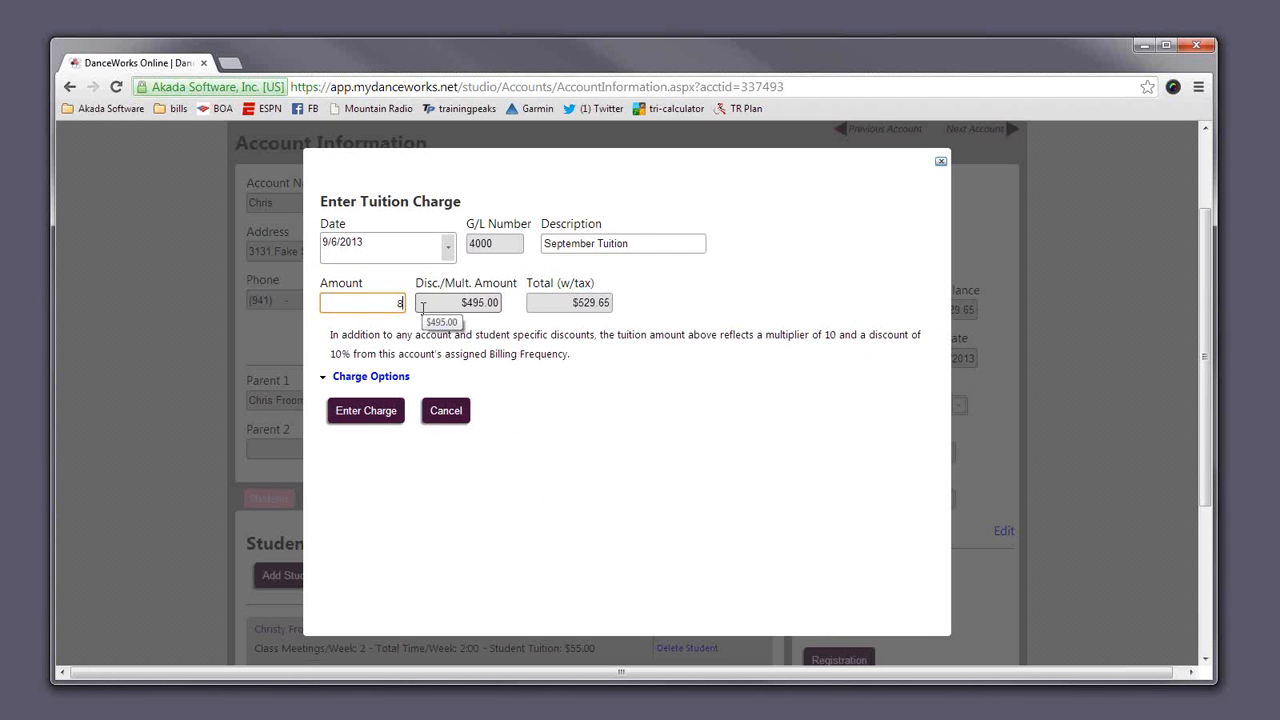
pyautogui.press('Tab')
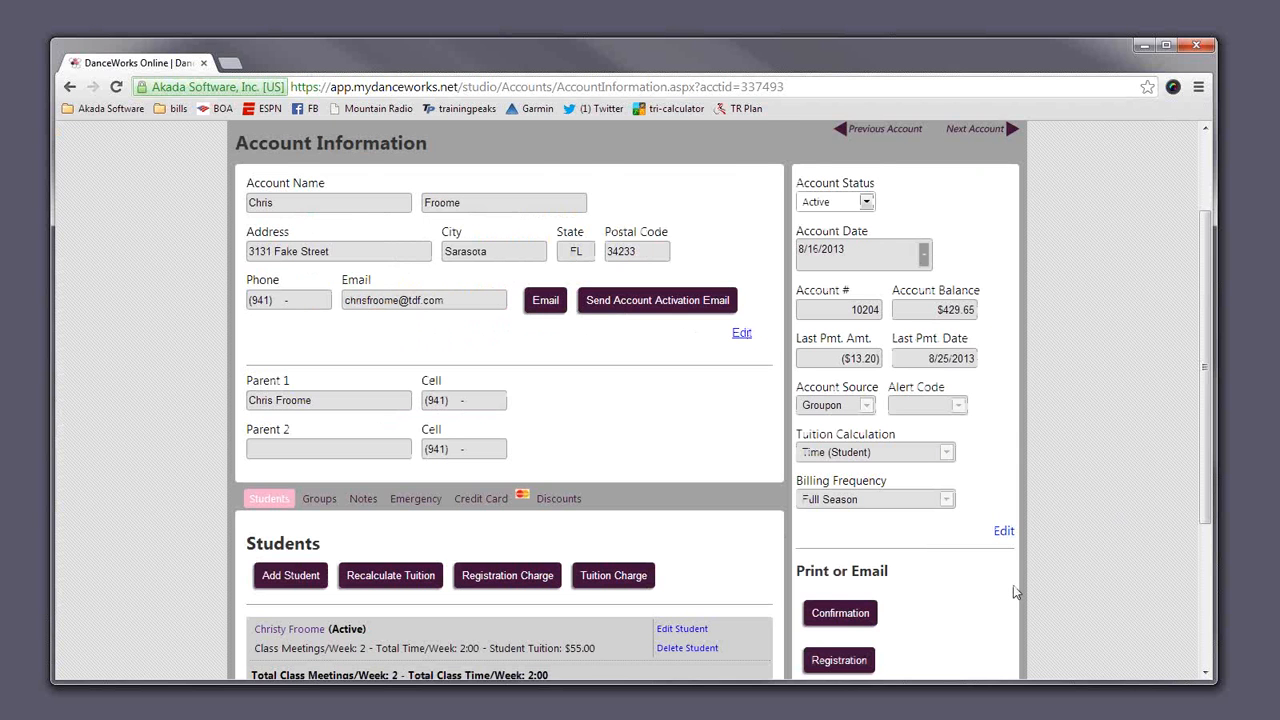
# Step: Switch the current session to Summer 2014 without selecting any options to end the prior session
pyautogui.scroll(-3, 1013, 585)
pyautogui.scroll(4, 1013, 585)
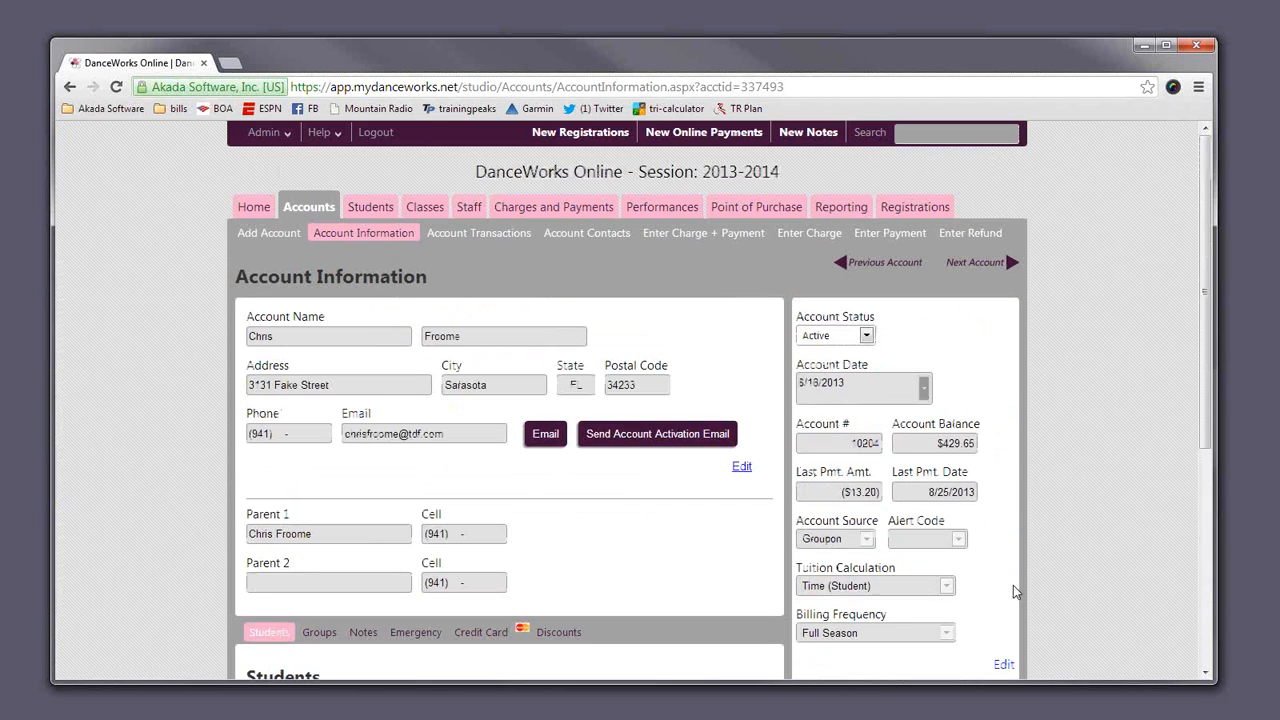
pyautogui.moveTo(275, 137)
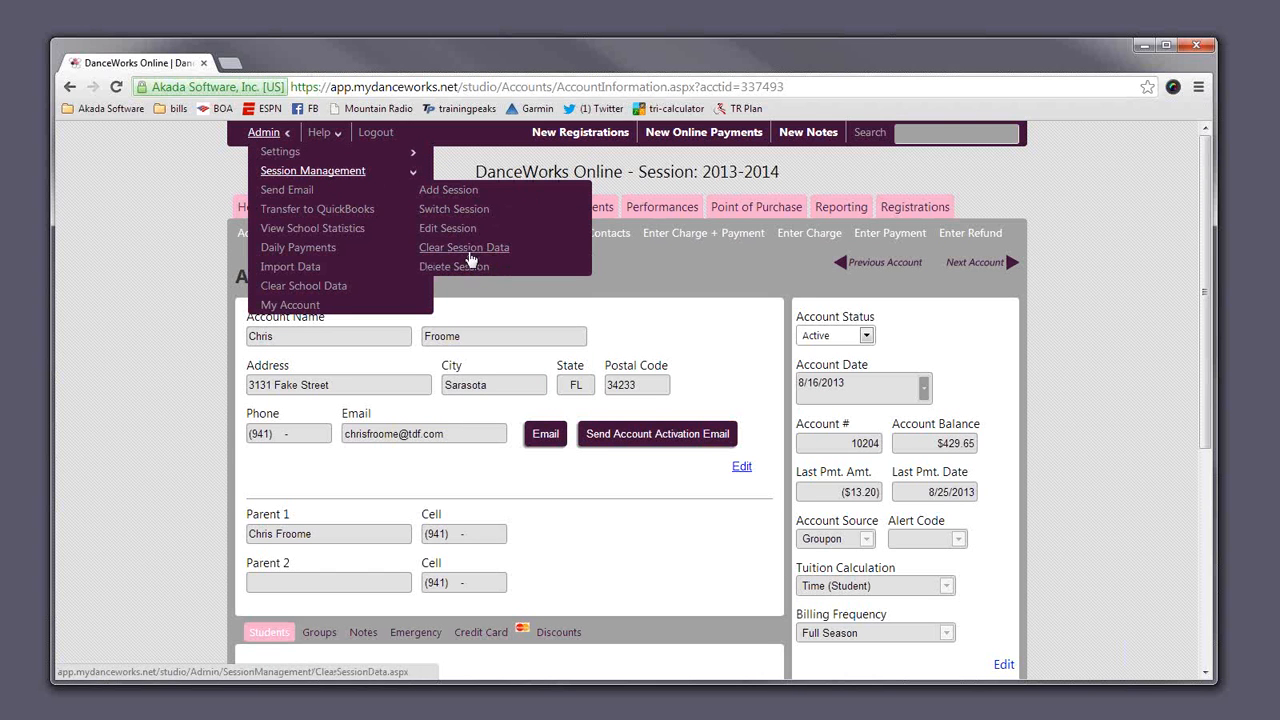
pyautogui.click(473, 210)
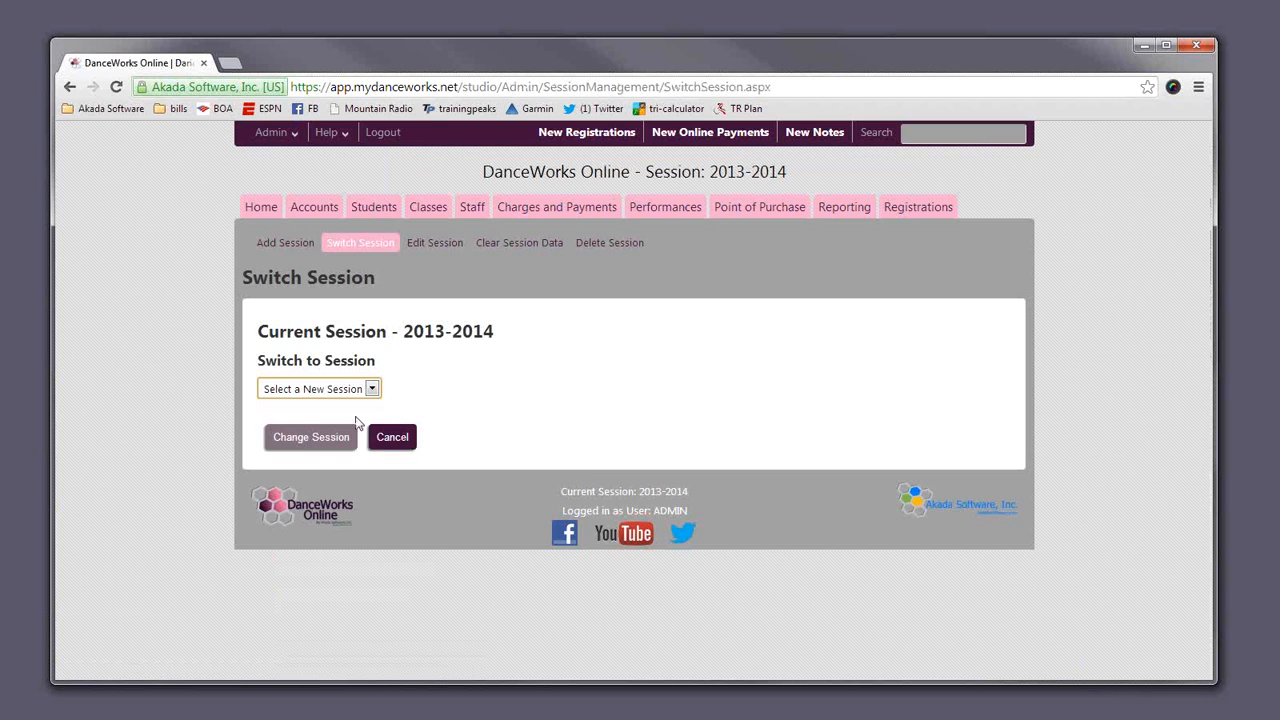
pyautogui.click(355, 389)
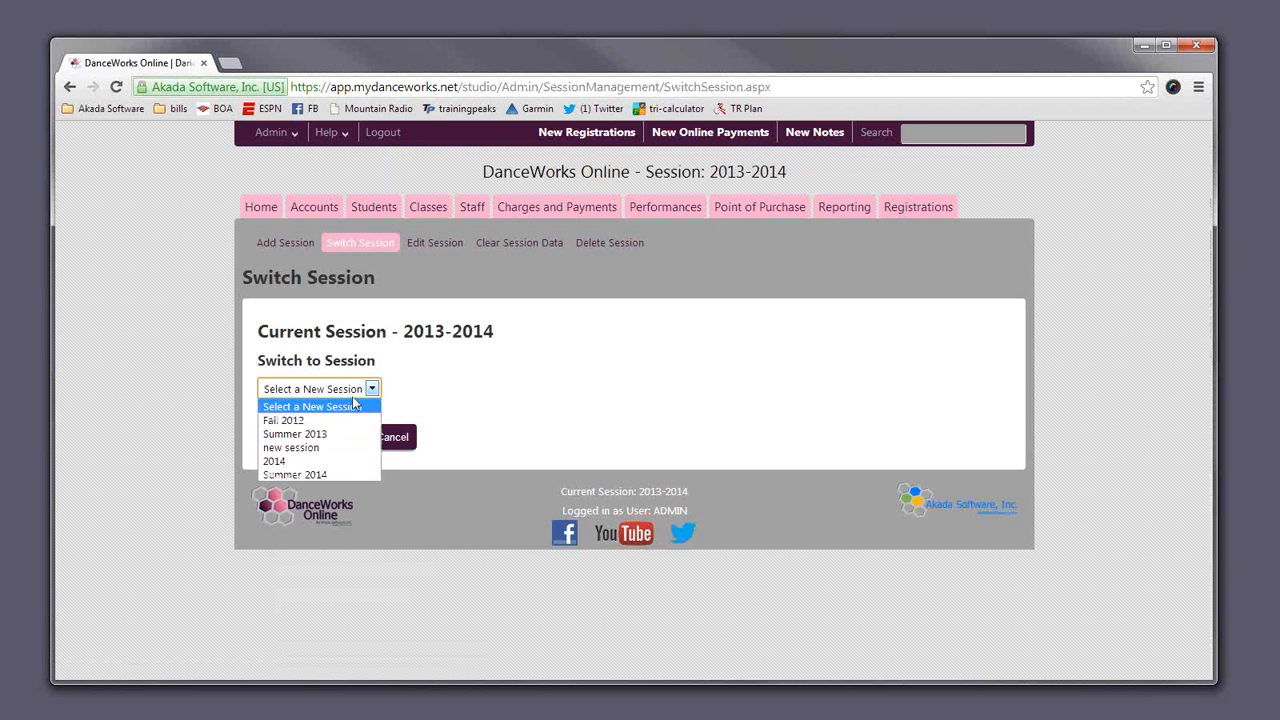
pyautogui.click(322, 475)
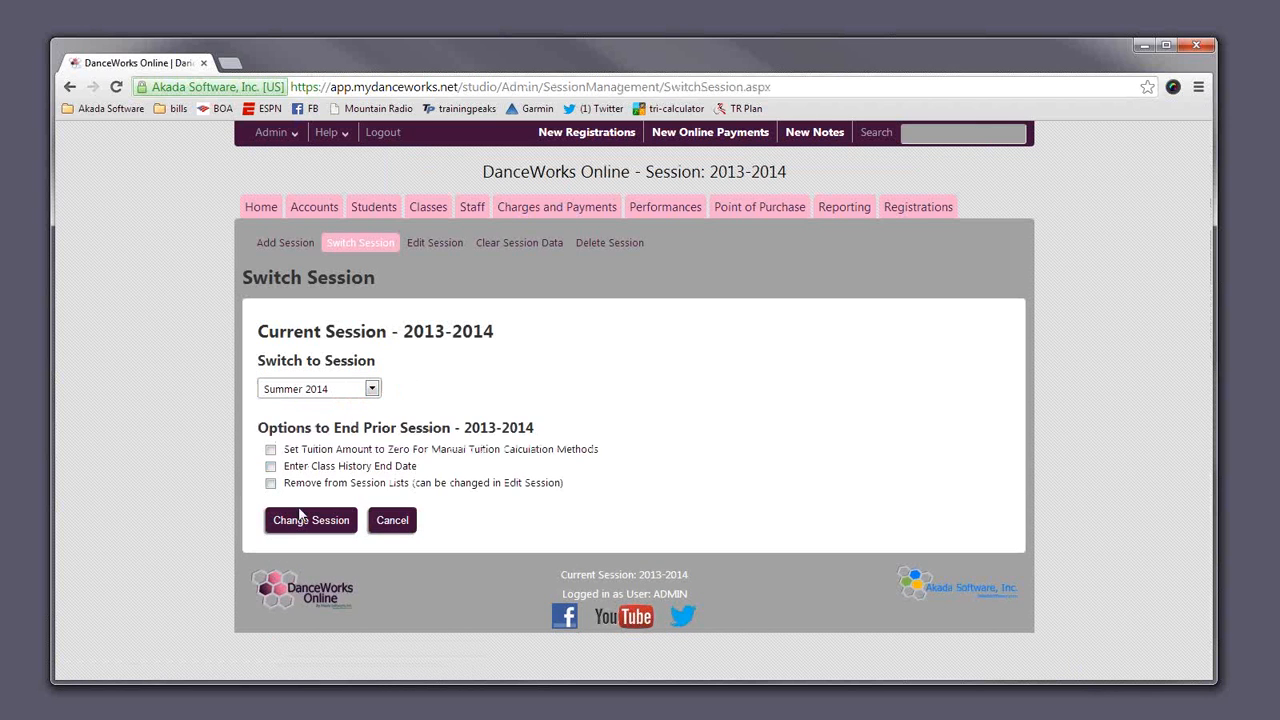
pyautogui.click(297, 520)
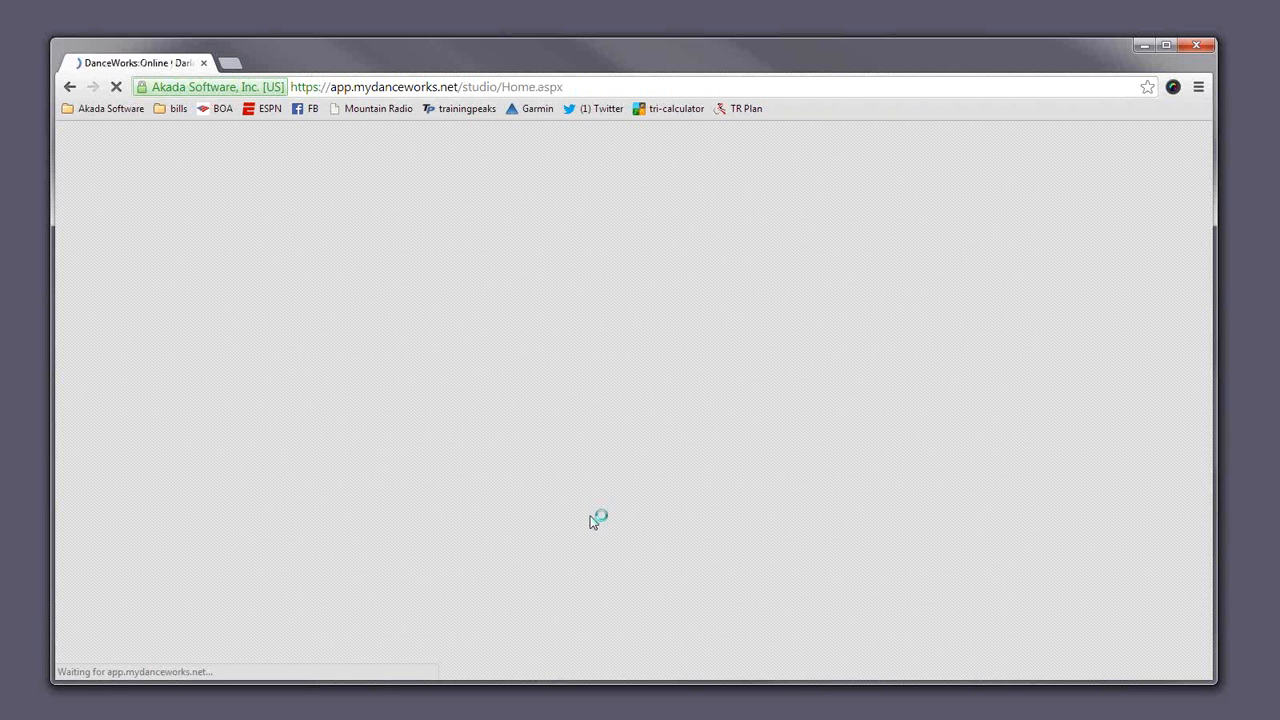
# Step: Check which current session is named in the header and footer of the home page
pyautogui.scroll(-2, 500, 497)
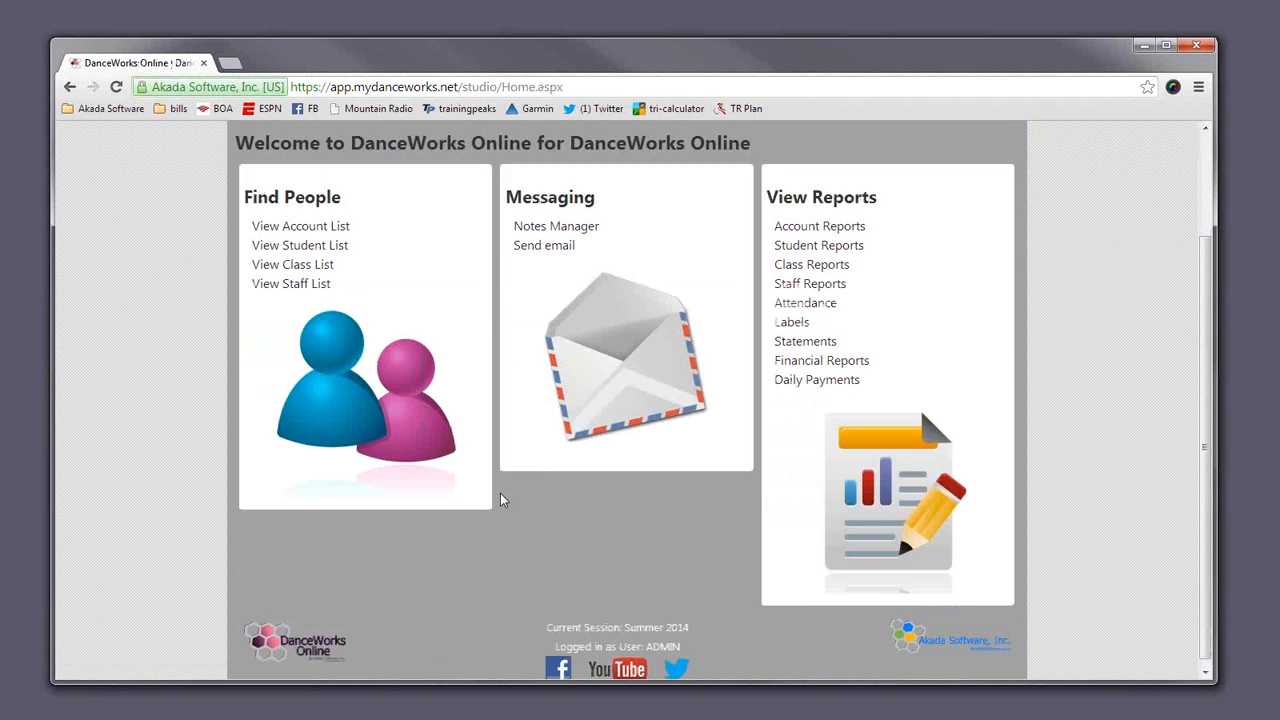
pyautogui.scroll(2, 500, 497)
pyautogui.scroll(-2, 500, 497)
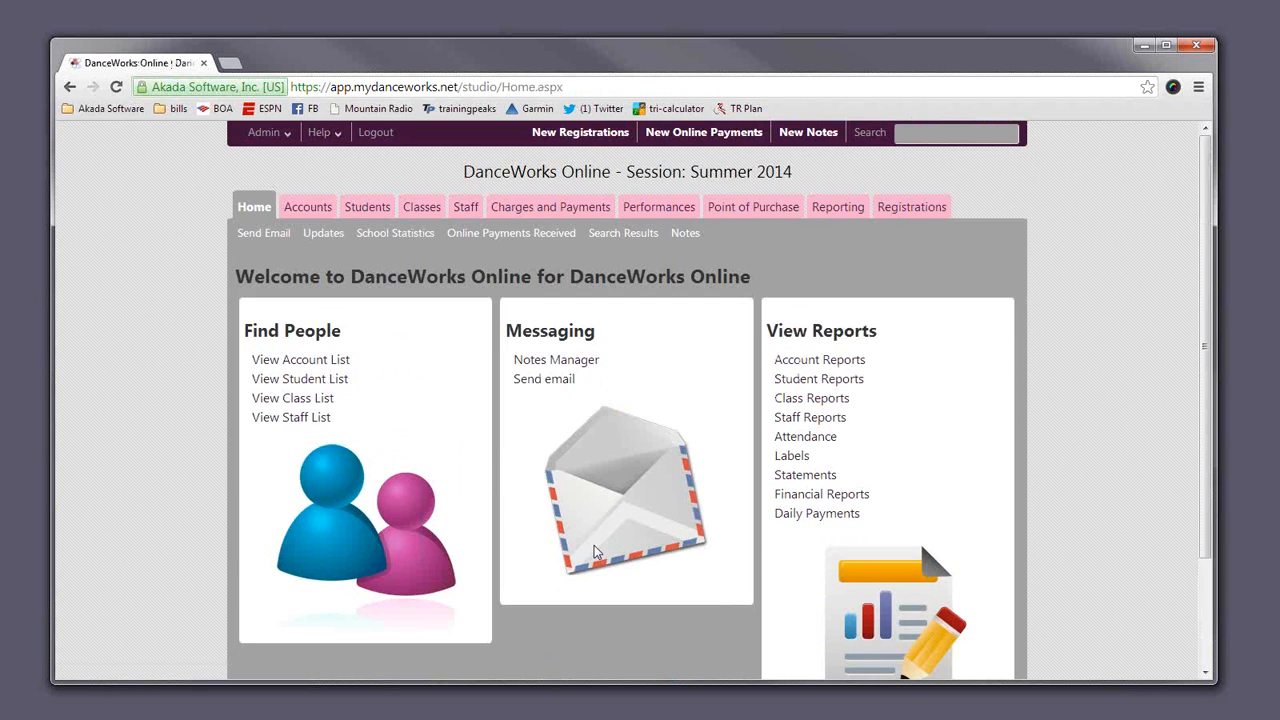
pyautogui.scroll(2, 560, 565)
pyautogui.scroll(-2, 686, 388)
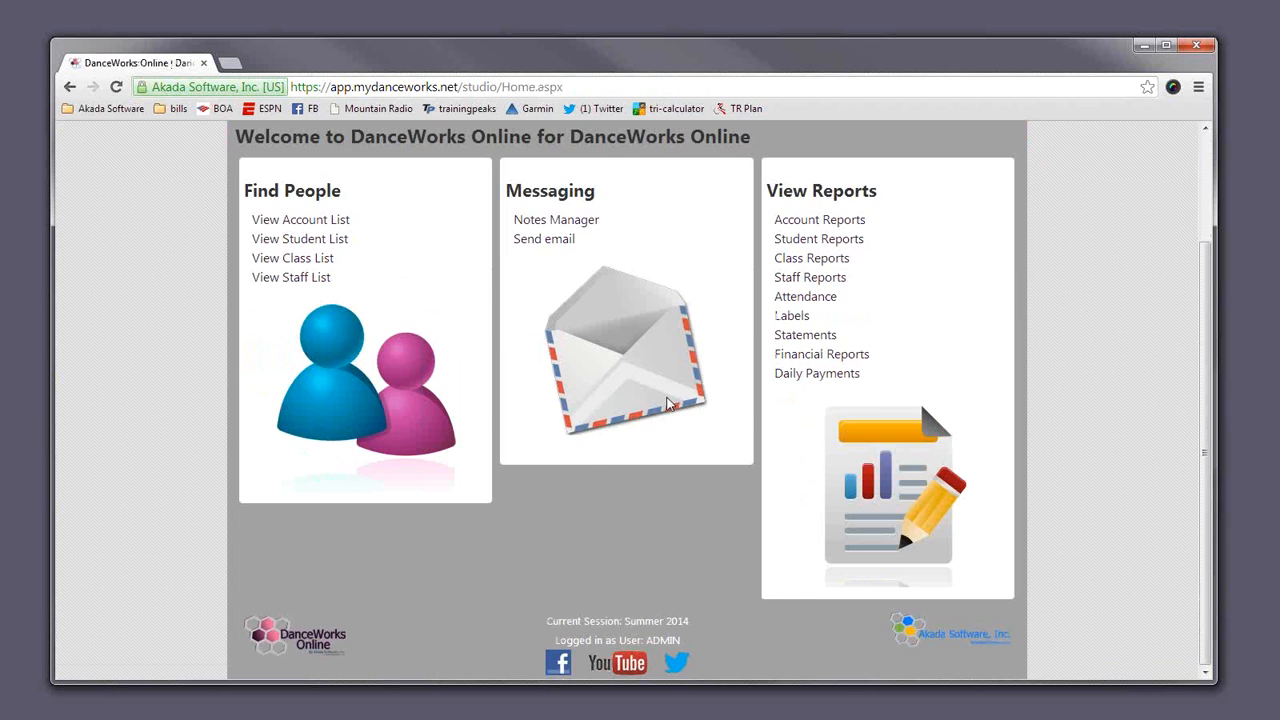
pyautogui.scroll(2, 670, 403)
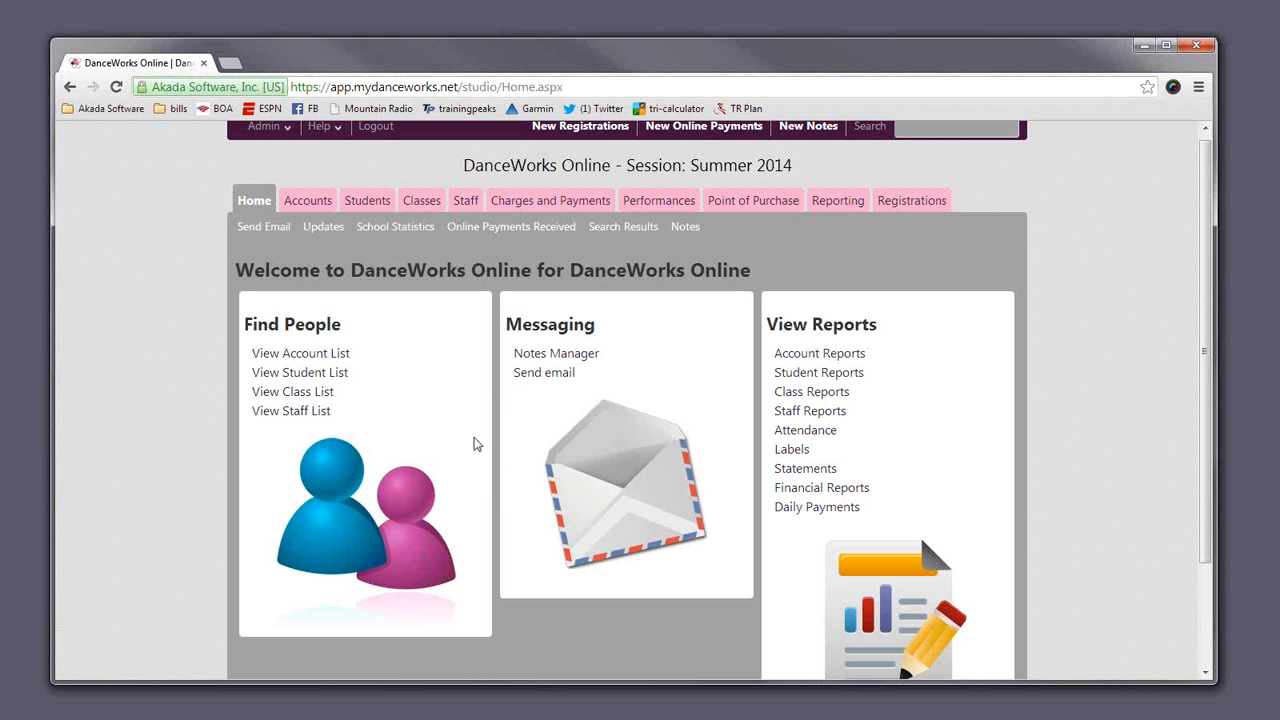
pyautogui.scroll(-2, 476, 444)
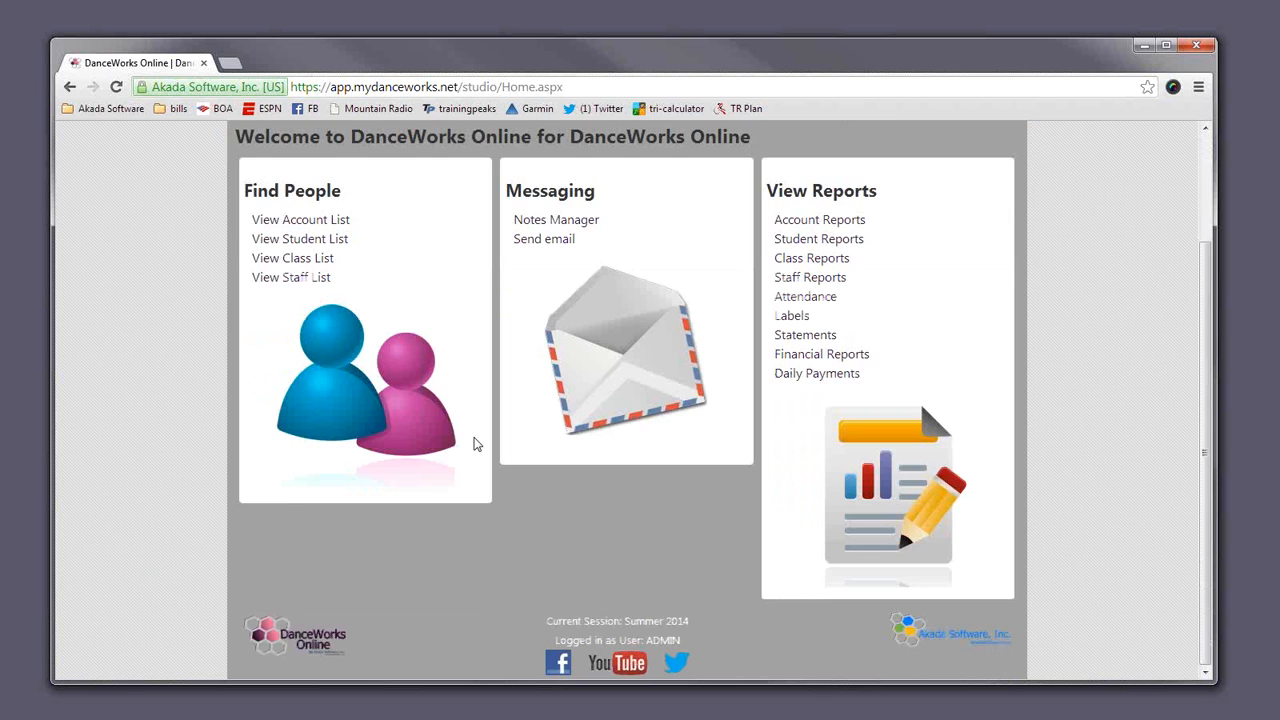
pyautogui.scroll(2, 476, 444)
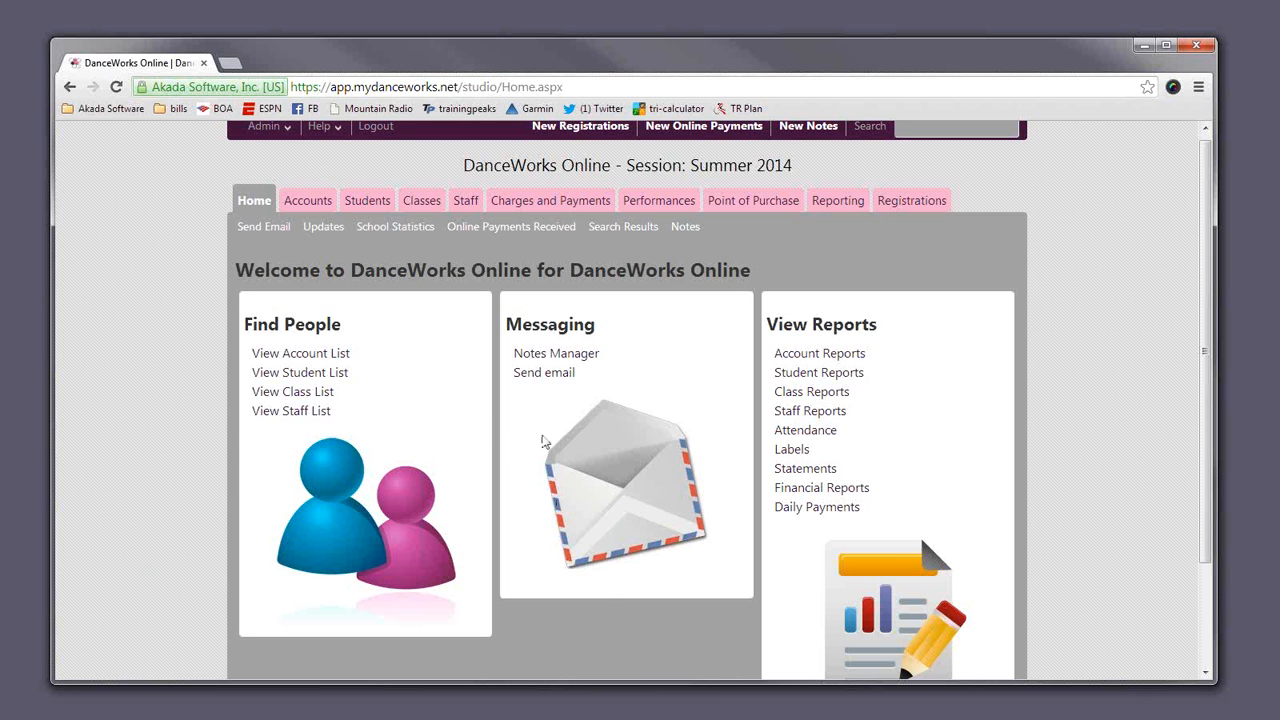
# Step: Look over the available charge and payment options, and return to the home page
pyautogui.click(557, 203)
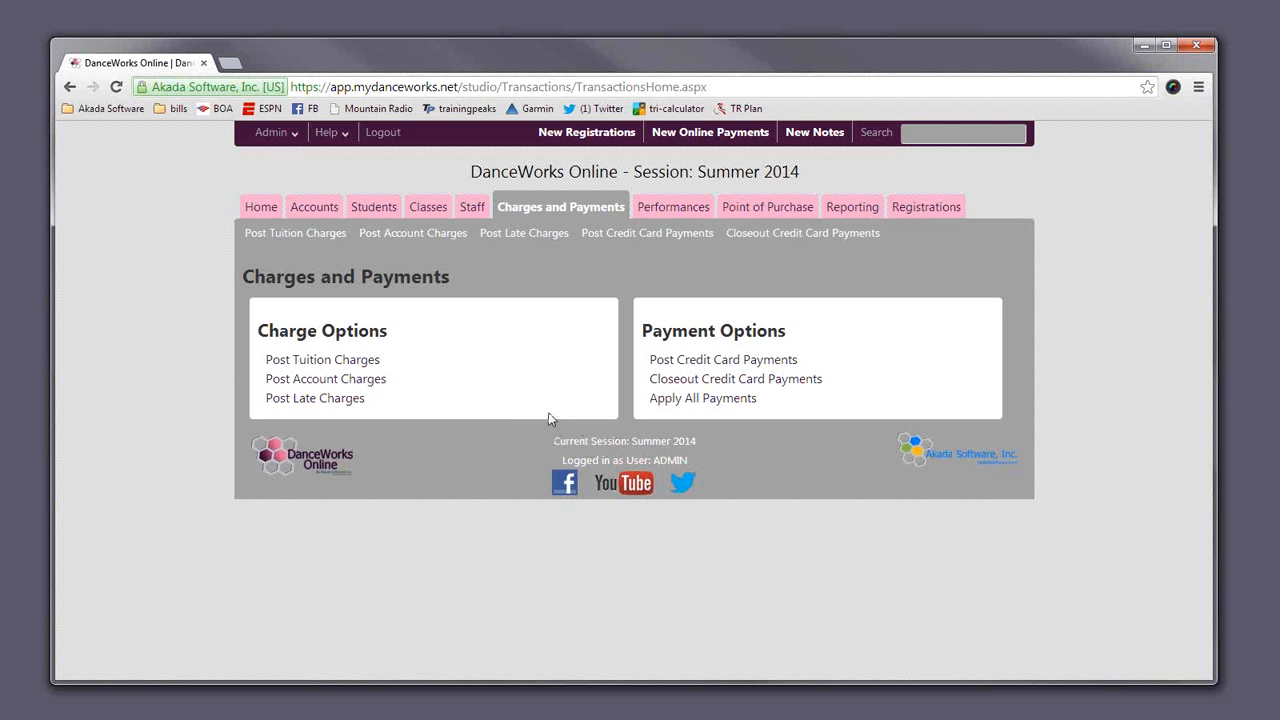
pyautogui.click(261, 208)
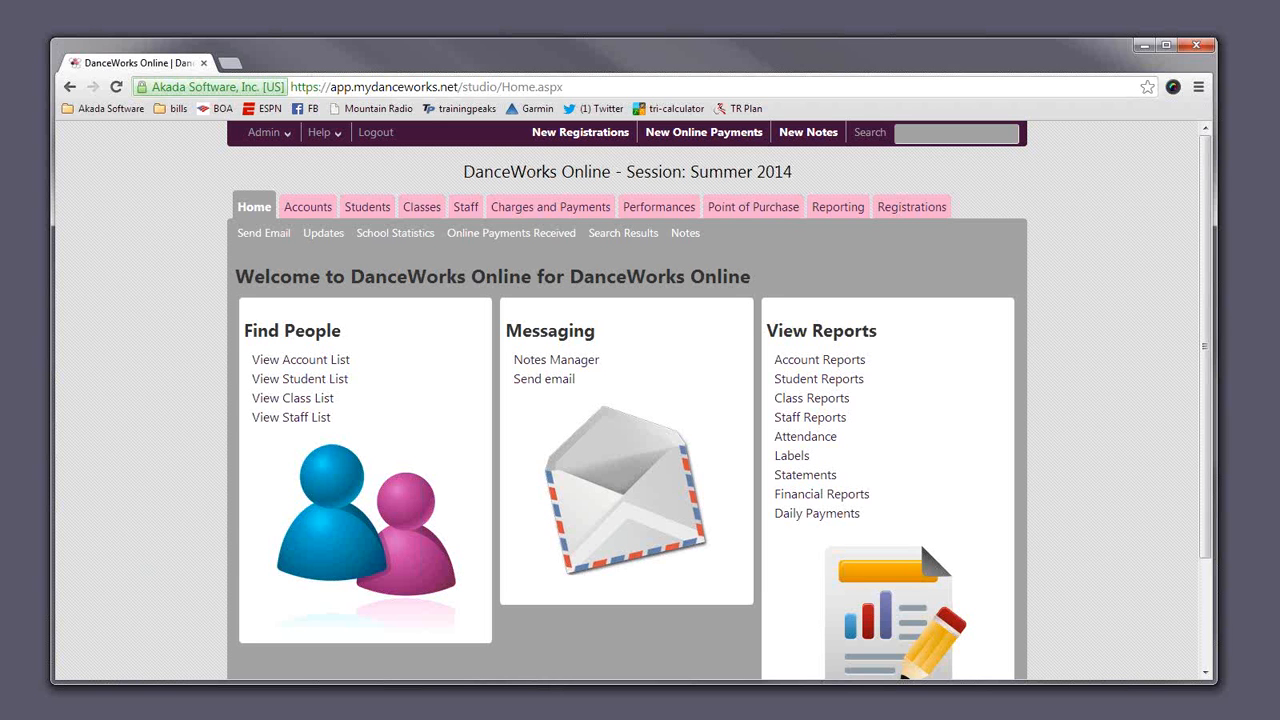
# Step: Find the student's account in the list of active accounts and open its account information
pyautogui.click(336, 207)
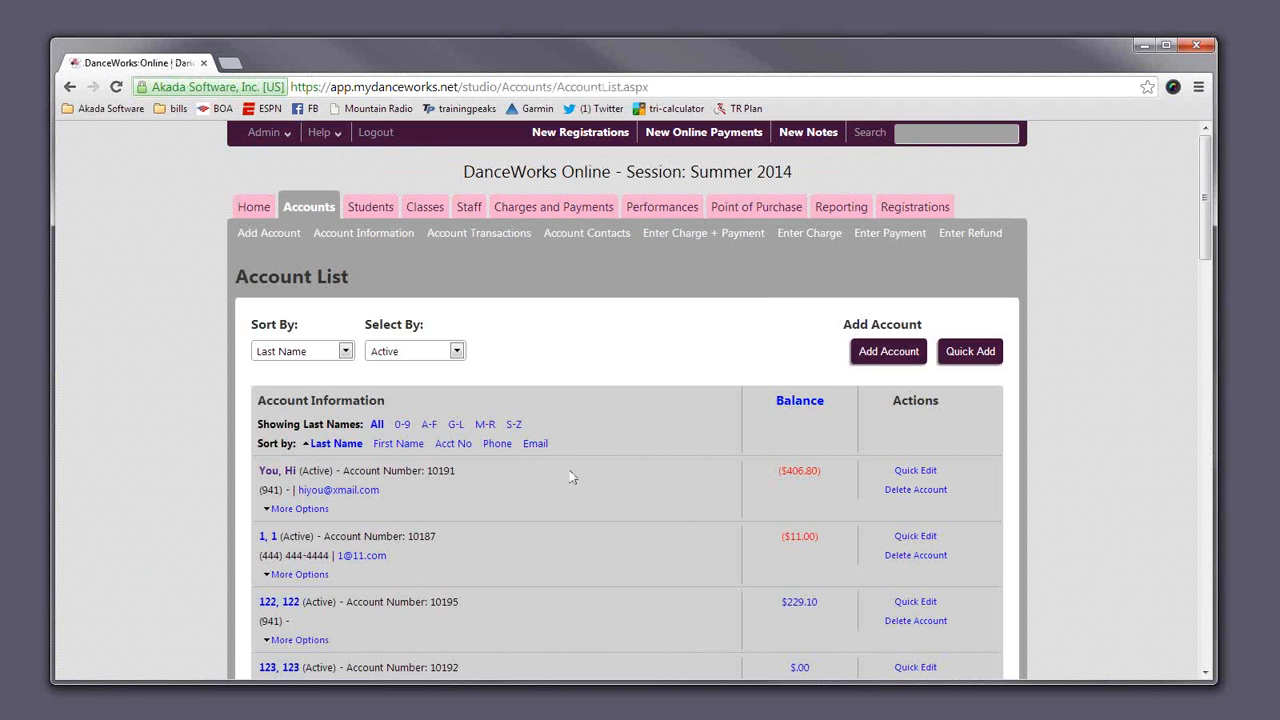
pyautogui.scroll(-3, 570, 477)
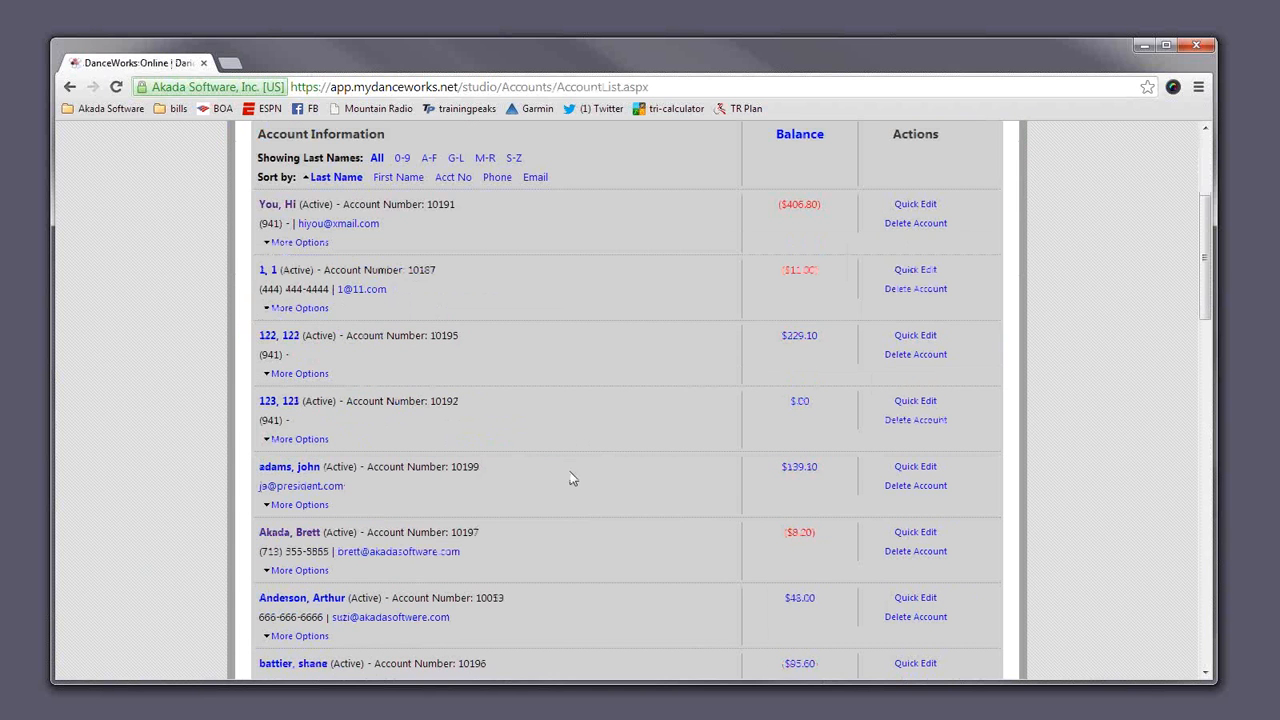
pyautogui.scroll(1, 570, 477)
pyautogui.scroll(-5, 397, 465)
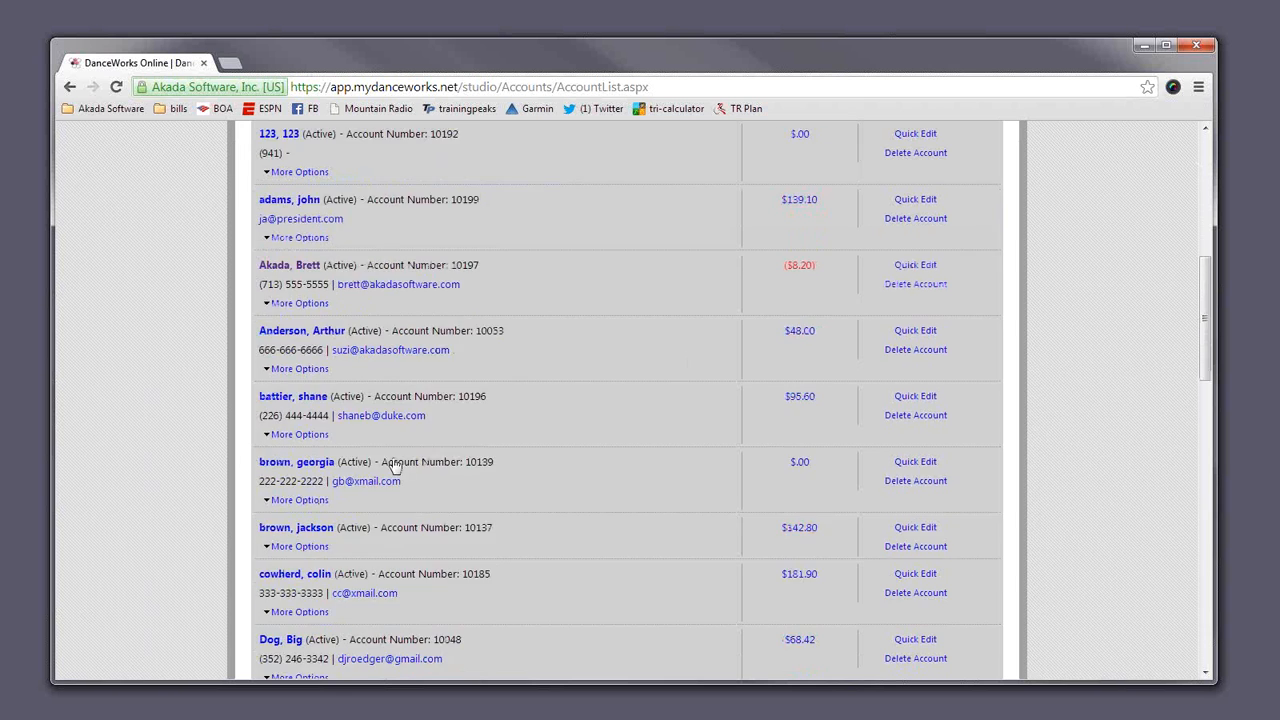
pyautogui.click(295, 571)
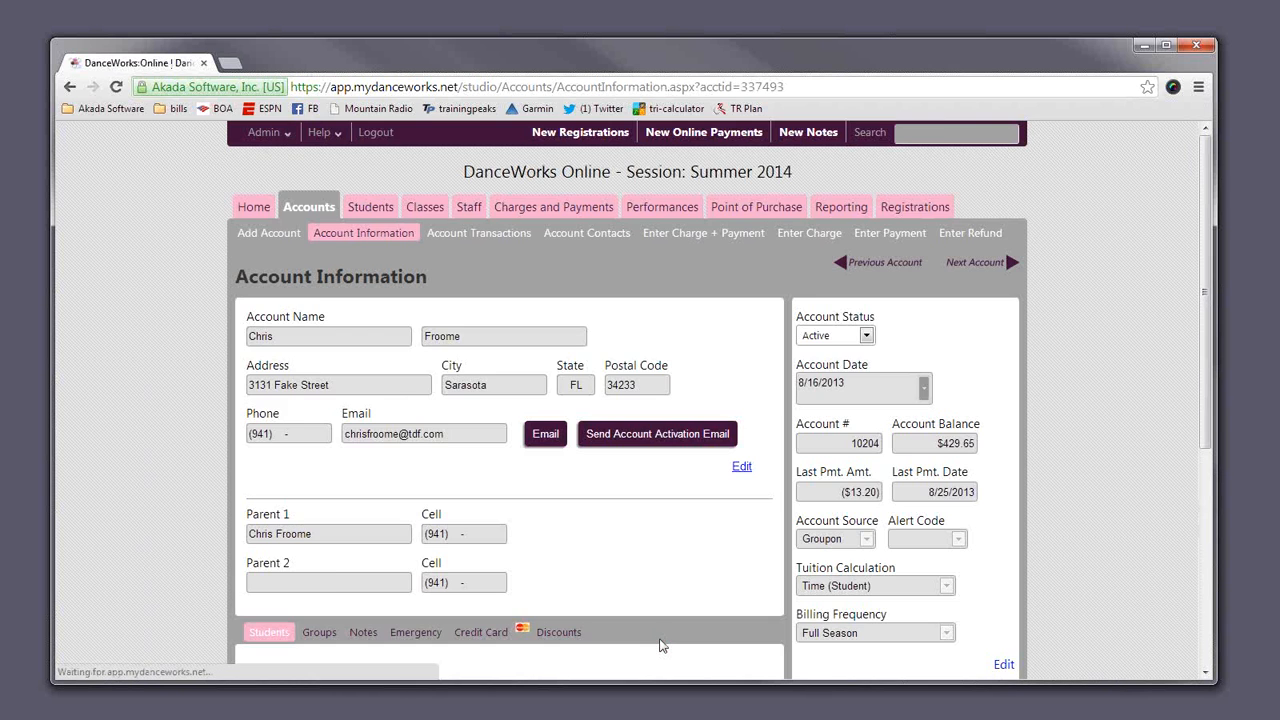
# Step: Check the account tuition under the Summer 2014 session and preview its tuition charge without entering it
pyautogui.scroll(-1, 645, 448)
pyautogui.scroll(-2, 710, 525)
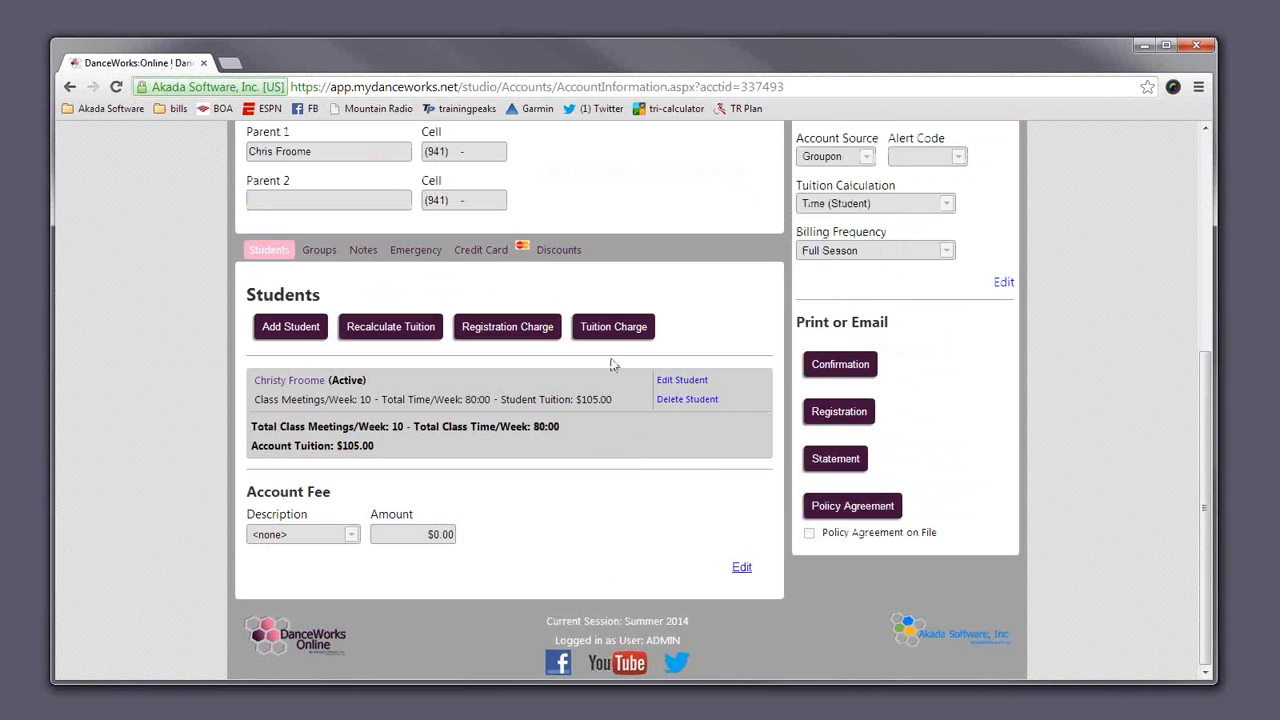
pyautogui.click(613, 330)
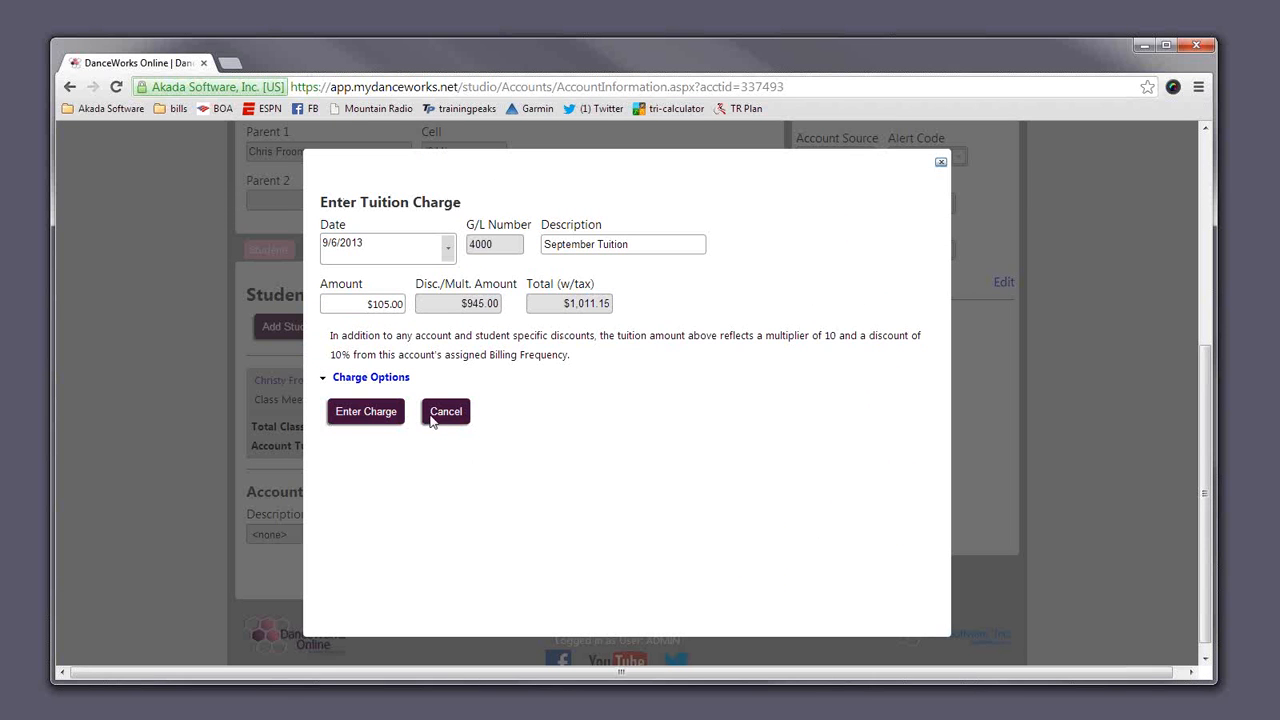
pyautogui.click(436, 422)
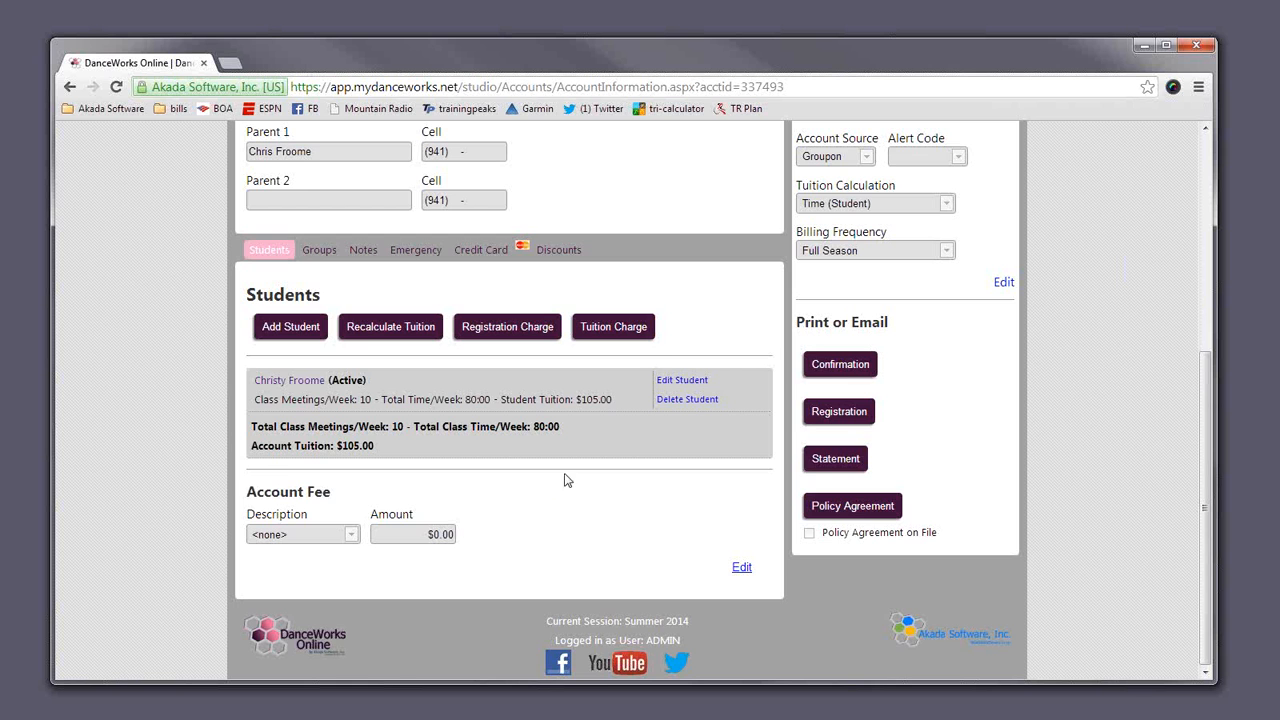
pyautogui.scroll(4, 737, 510)
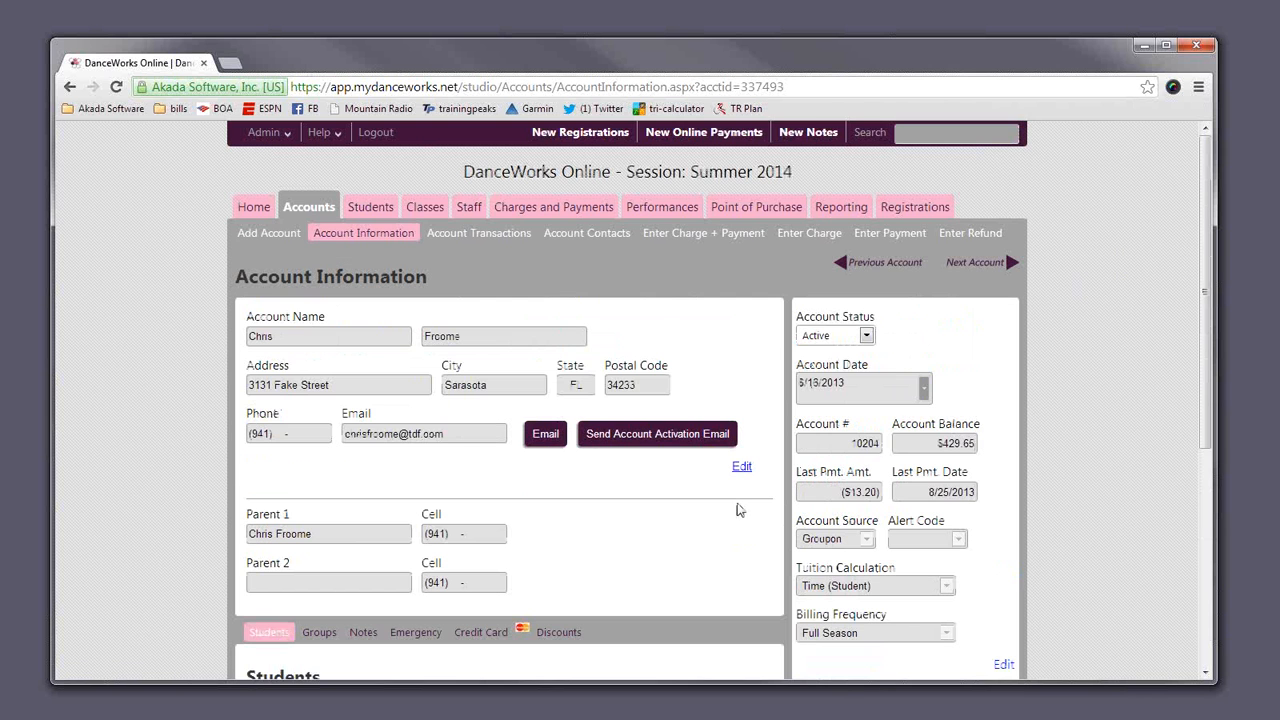
# Step: Open the tuition posting page for Summer 2014 and check the account billing frequency options, keeping Monthly Tuition selected without posting
pyautogui.scroll(-4, 742, 505)
pyautogui.scroll(4, 748, 495)
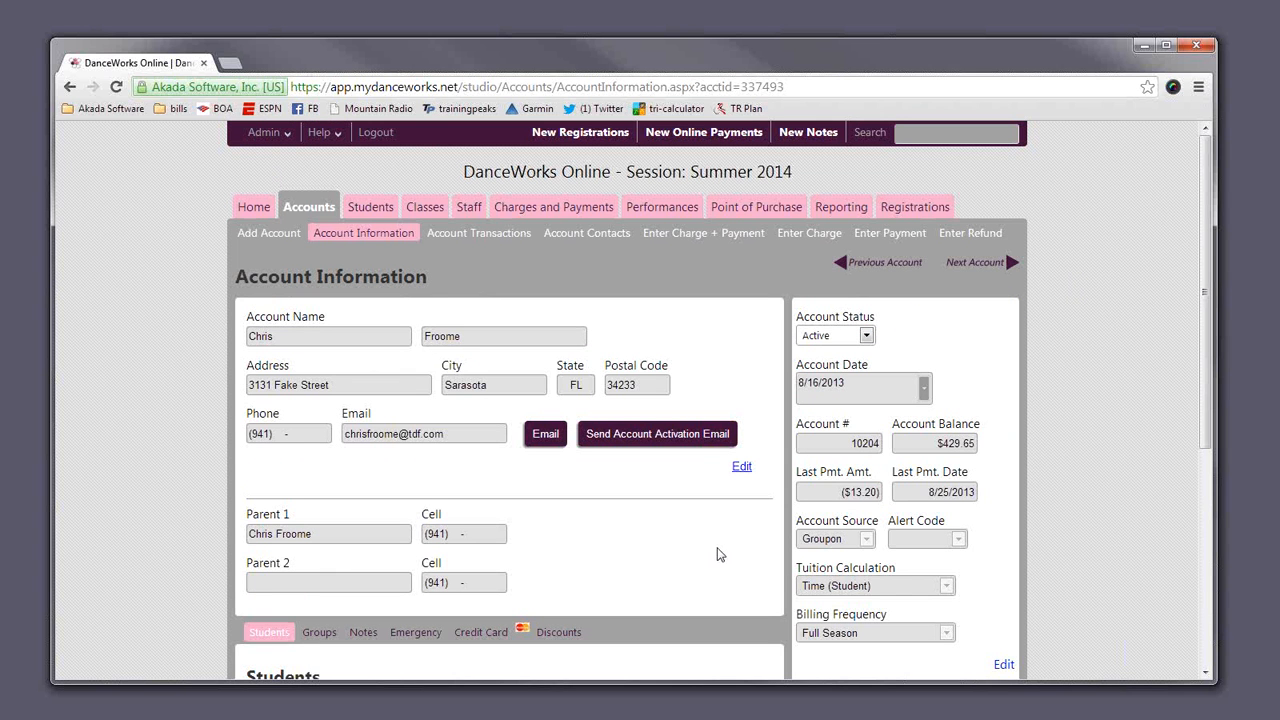
pyautogui.click(548, 208)
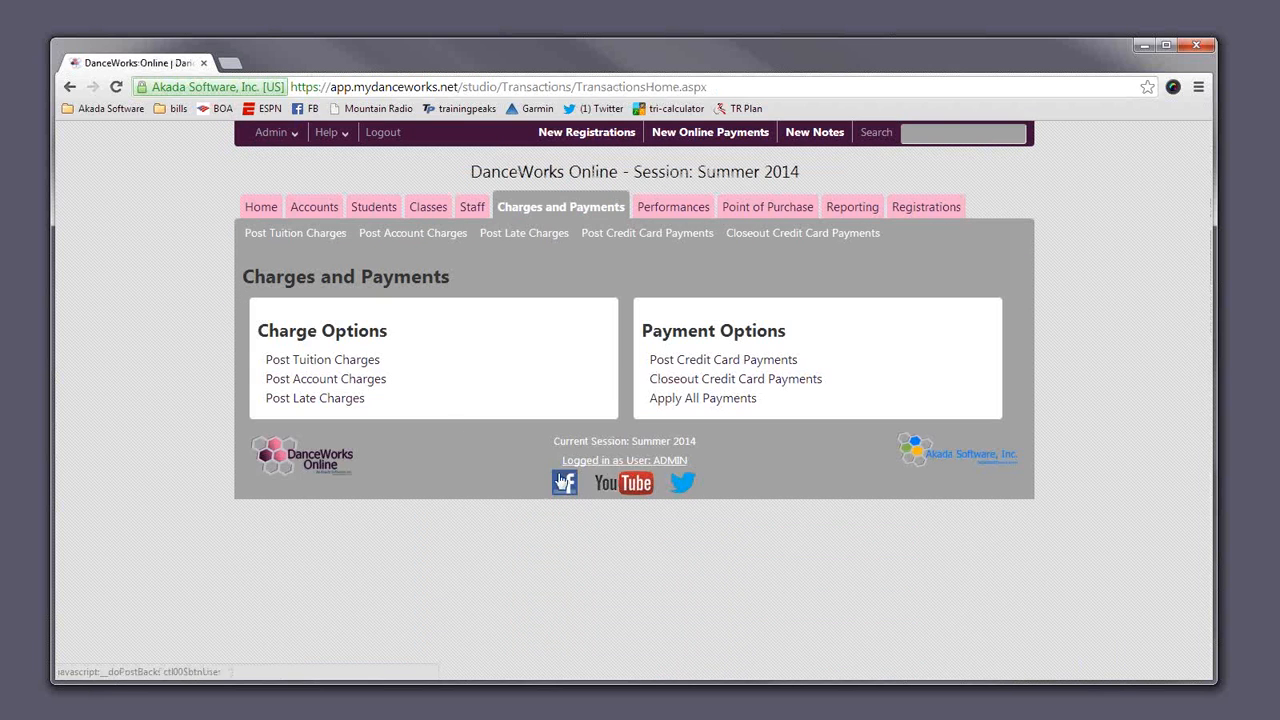
pyautogui.click(368, 360)
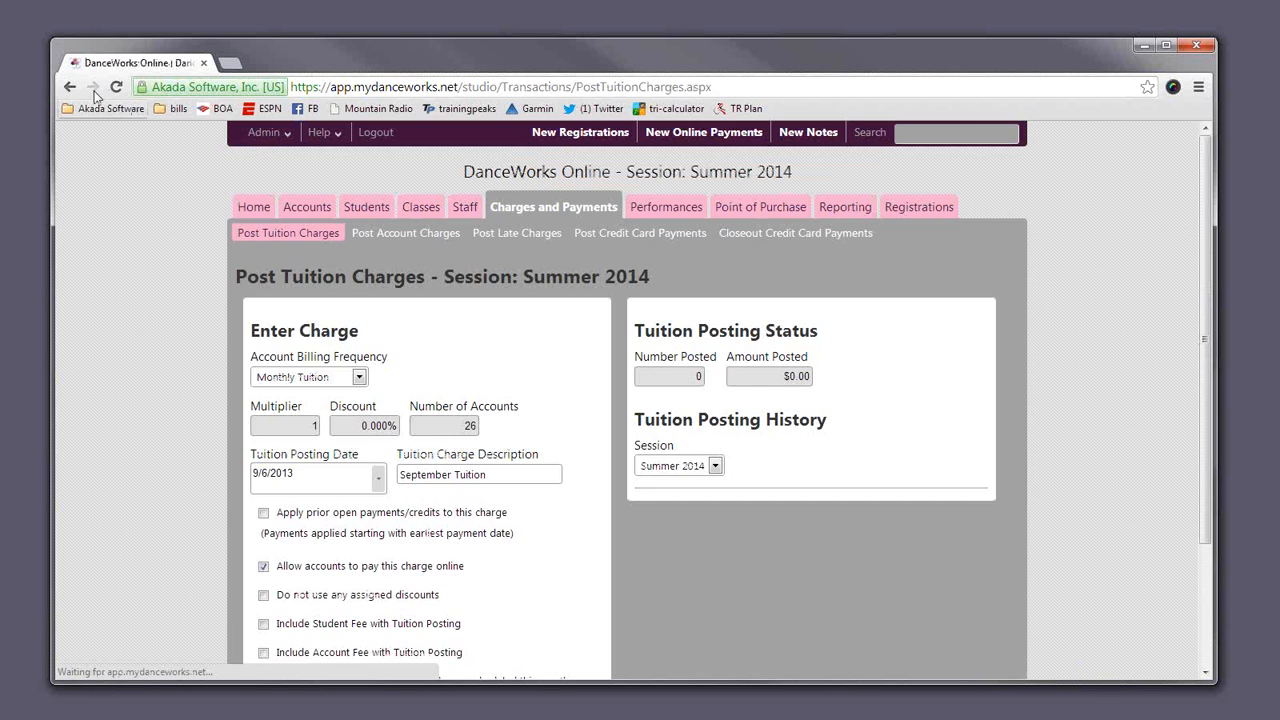
pyautogui.click(71, 88)
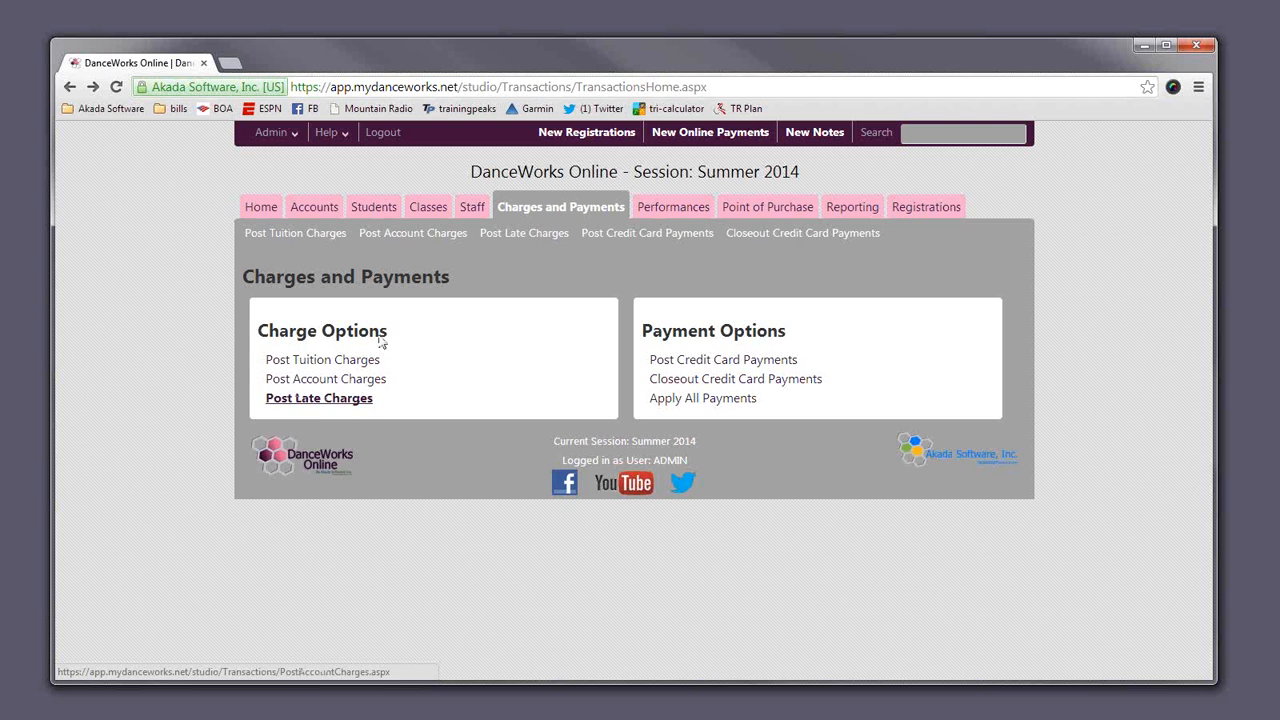
pyautogui.click(370, 362)
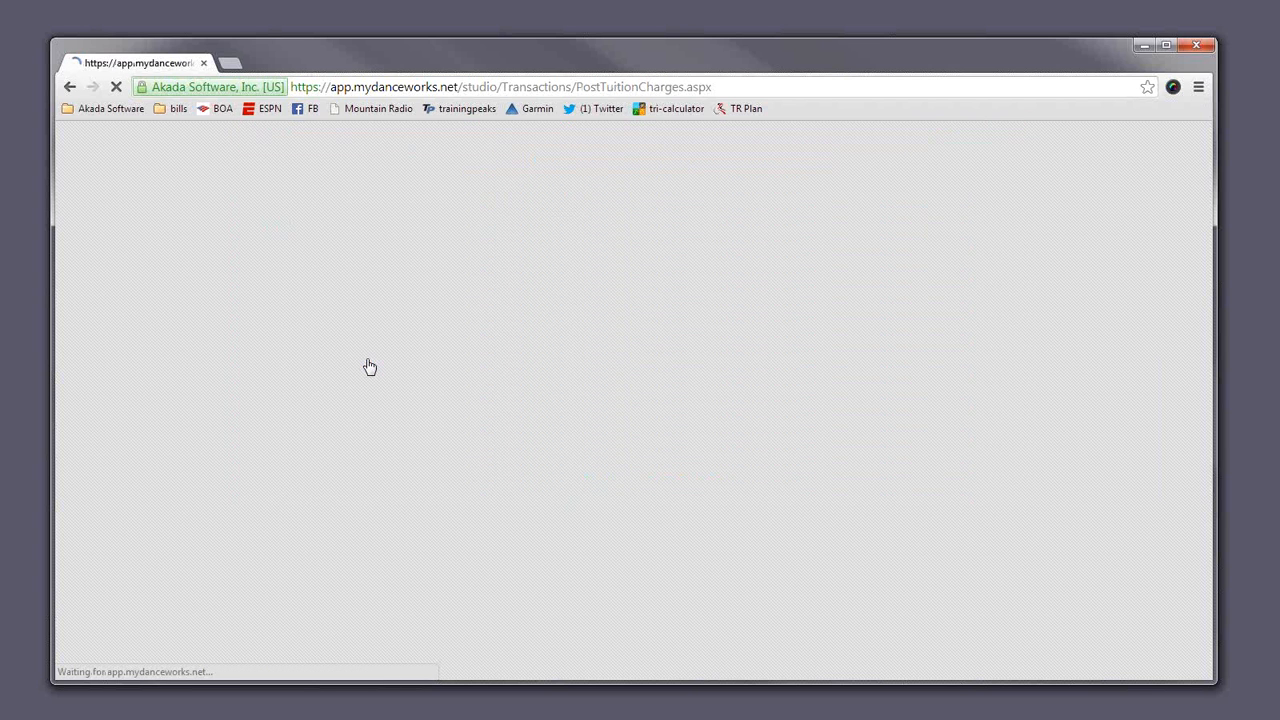
pyautogui.scroll(-2, 583, 461)
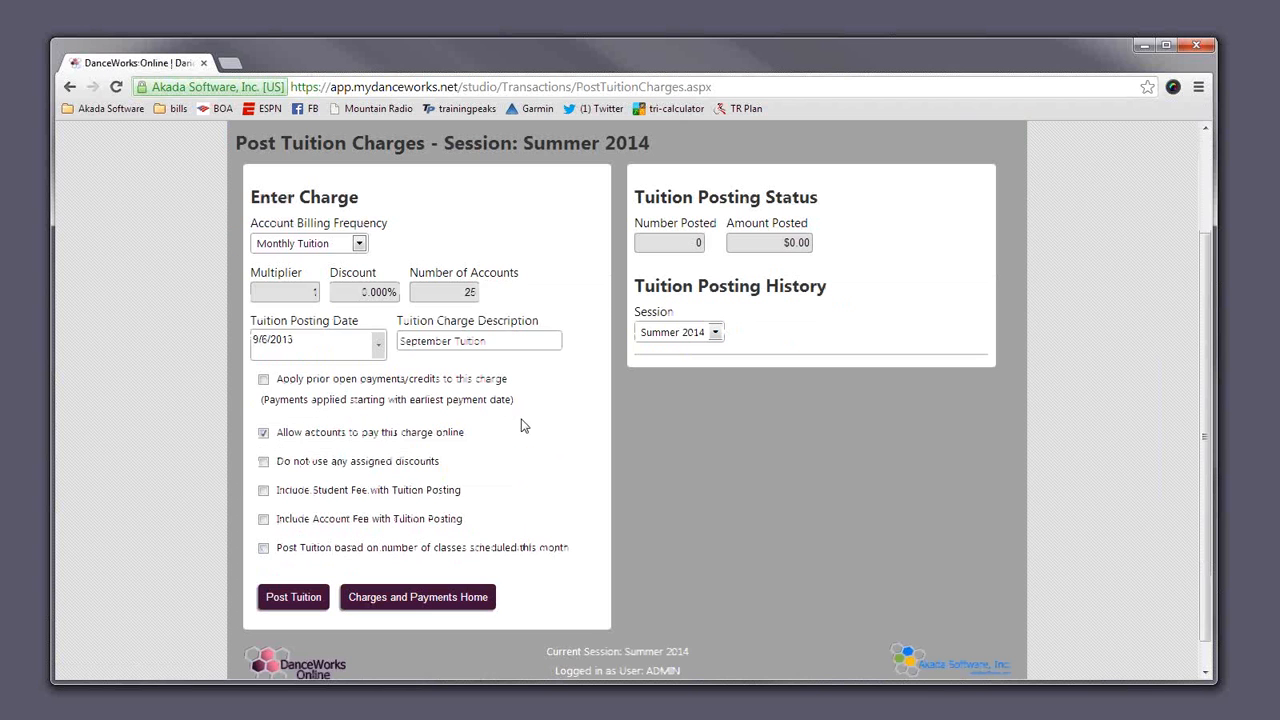
pyautogui.click(302, 240)
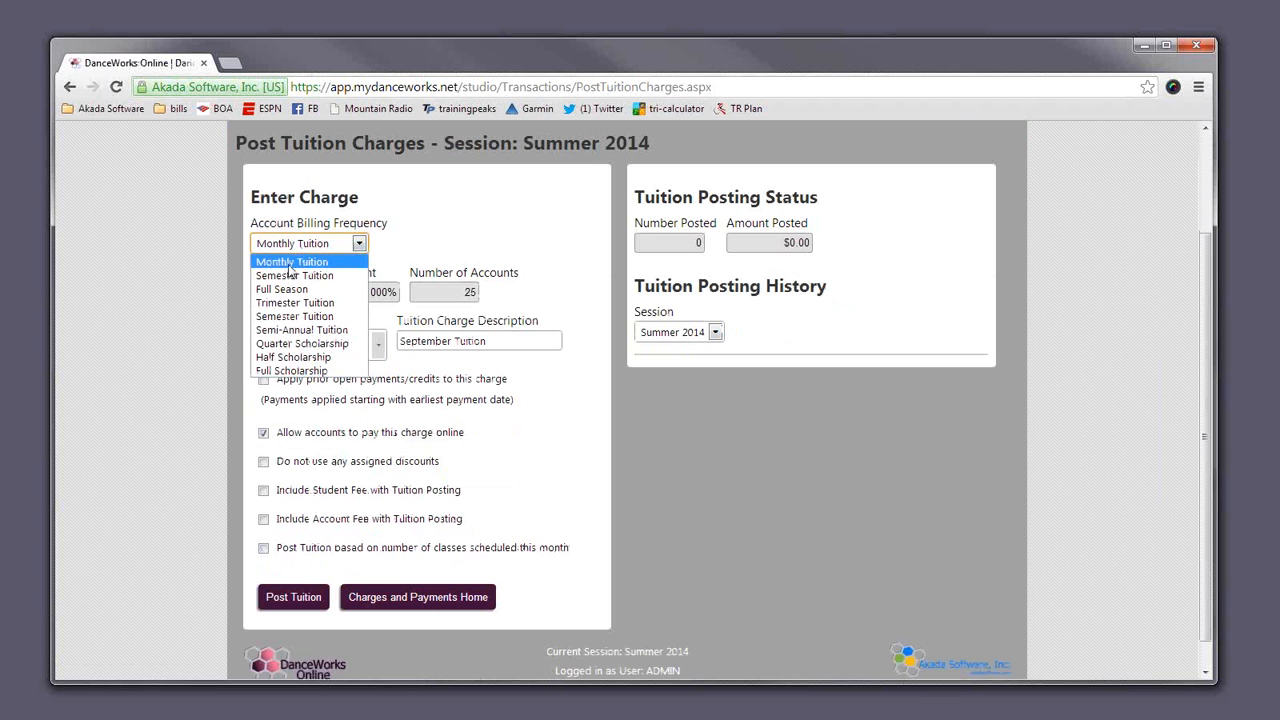
pyautogui.click(290, 264)
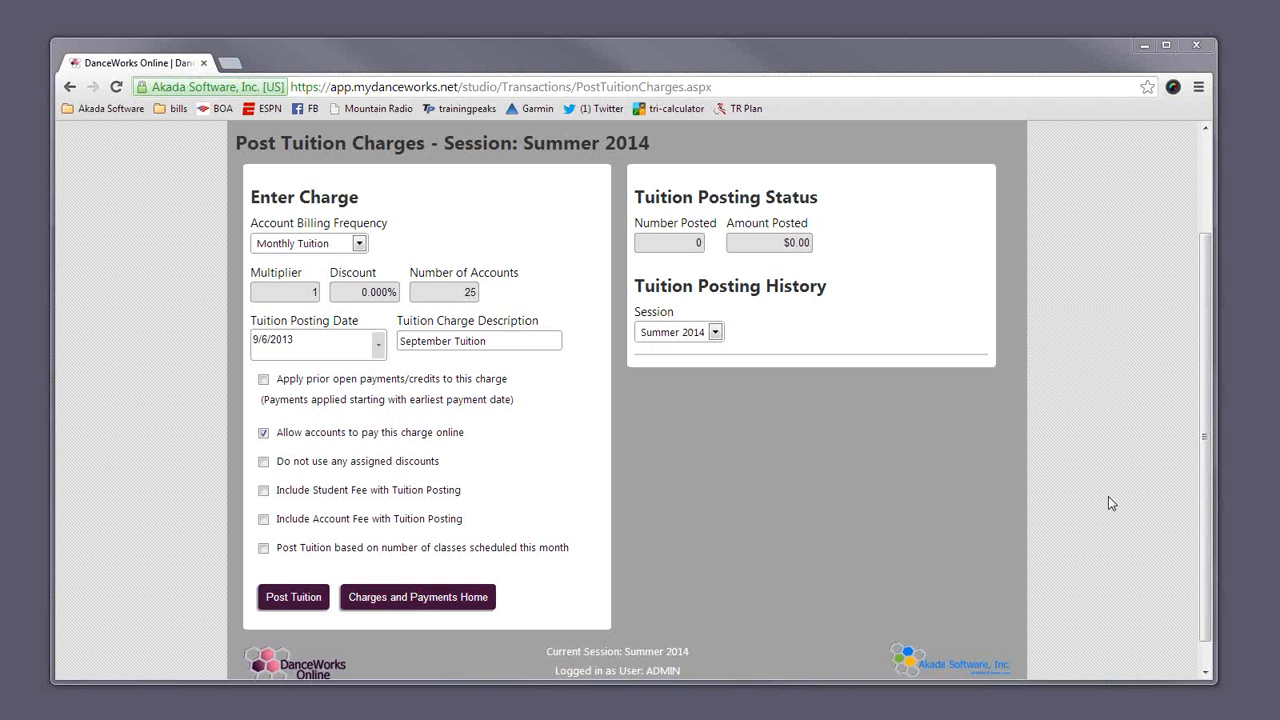
# Step: Open the active account with the $238.05 balance from the account list and check its students' classes and account tuition
pyautogui.scroll(2, 1100, 500)
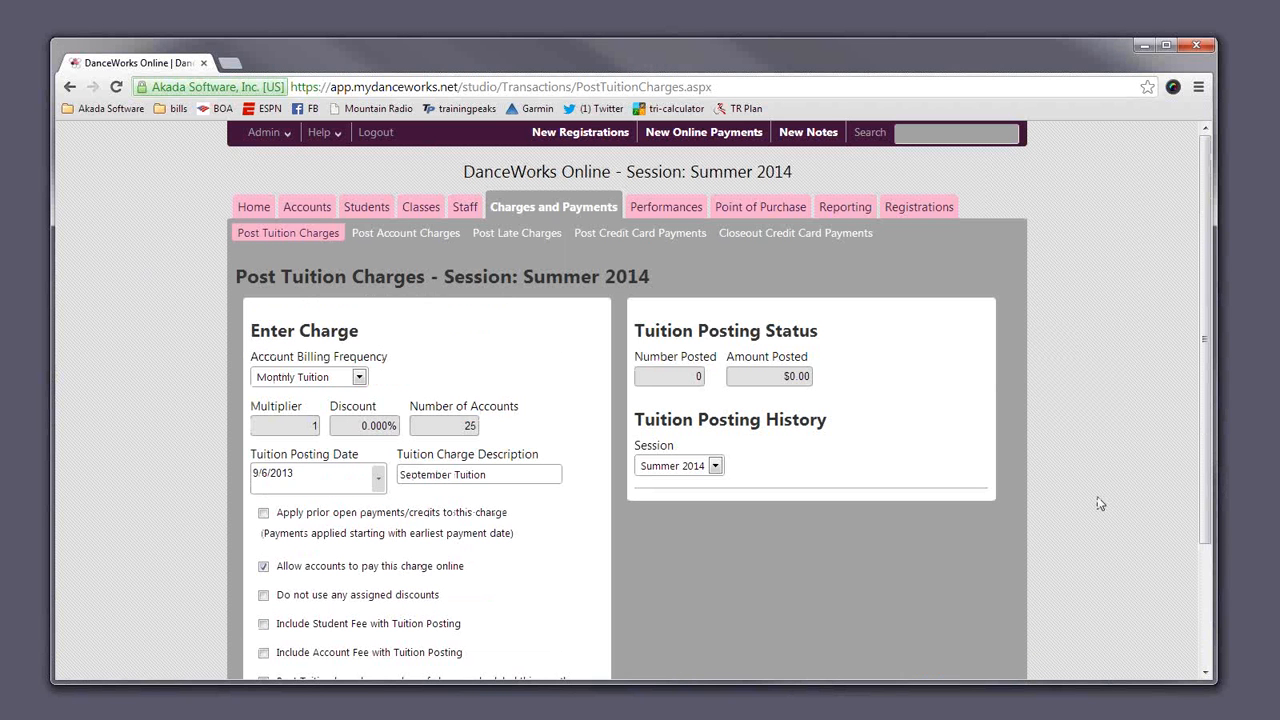
pyautogui.click(290, 215)
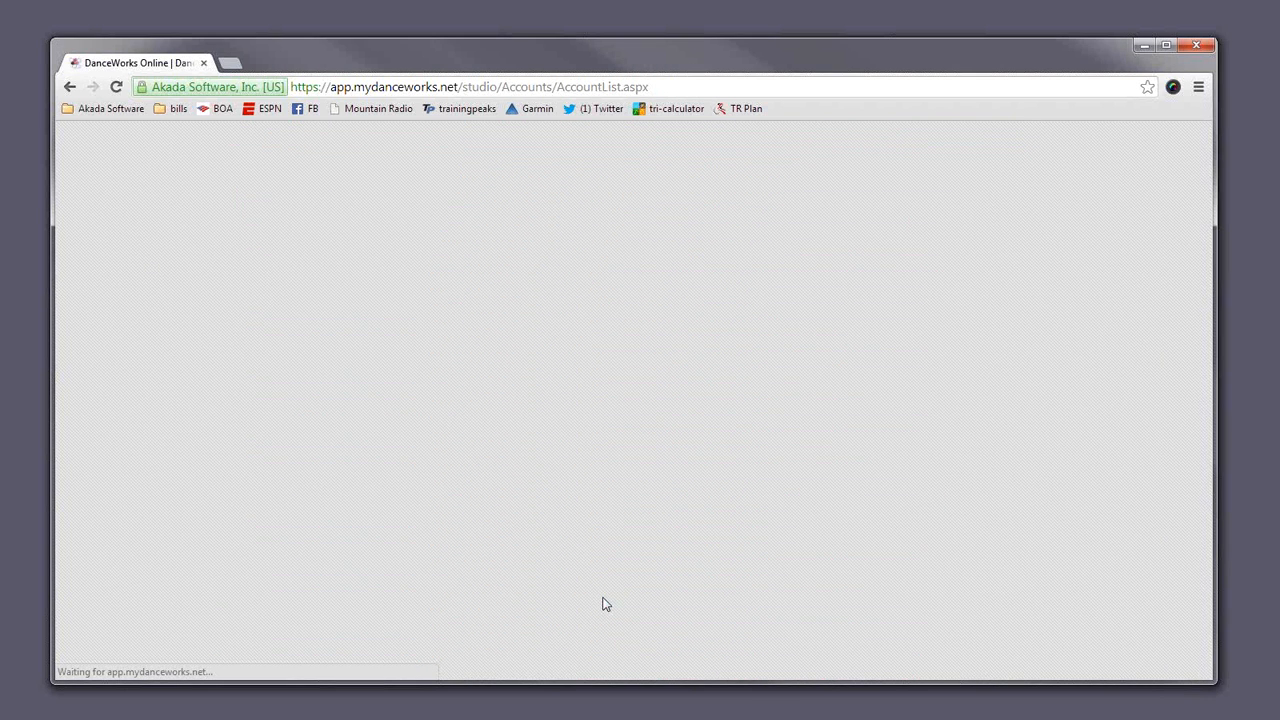
pyautogui.scroll(-3, 603, 603)
pyautogui.scroll(-3, 603, 603)
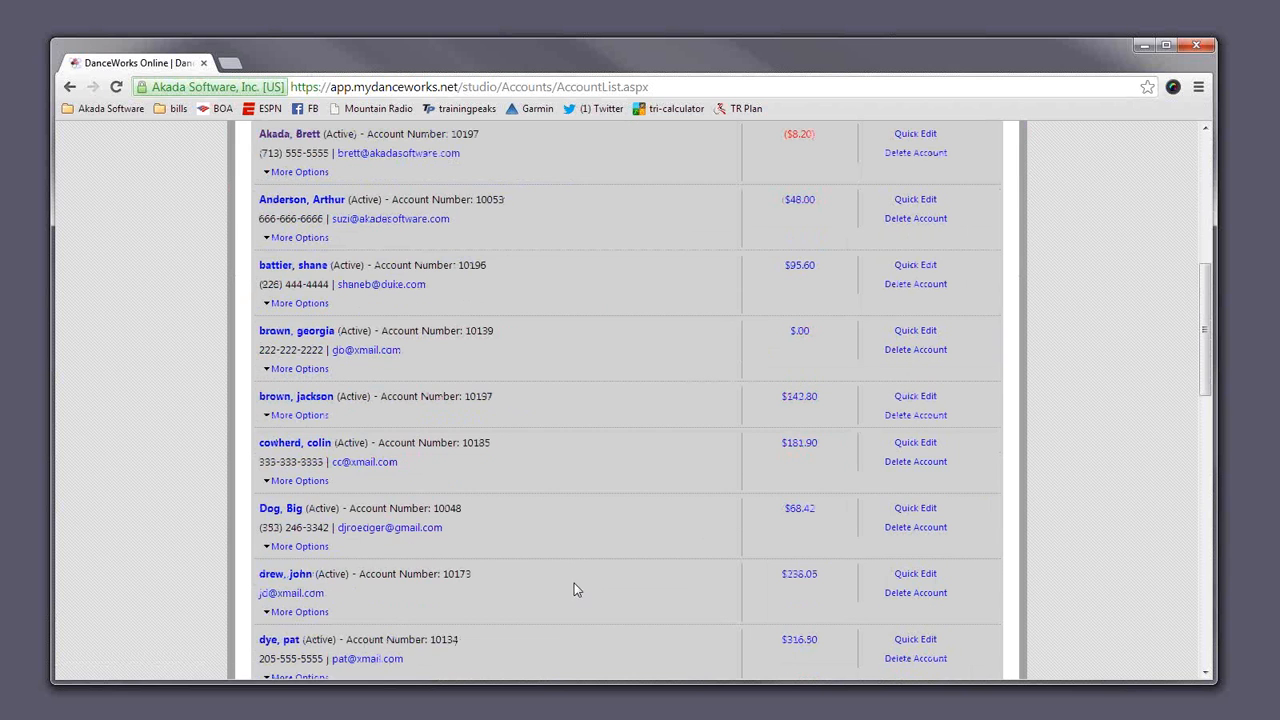
pyautogui.click(289, 578)
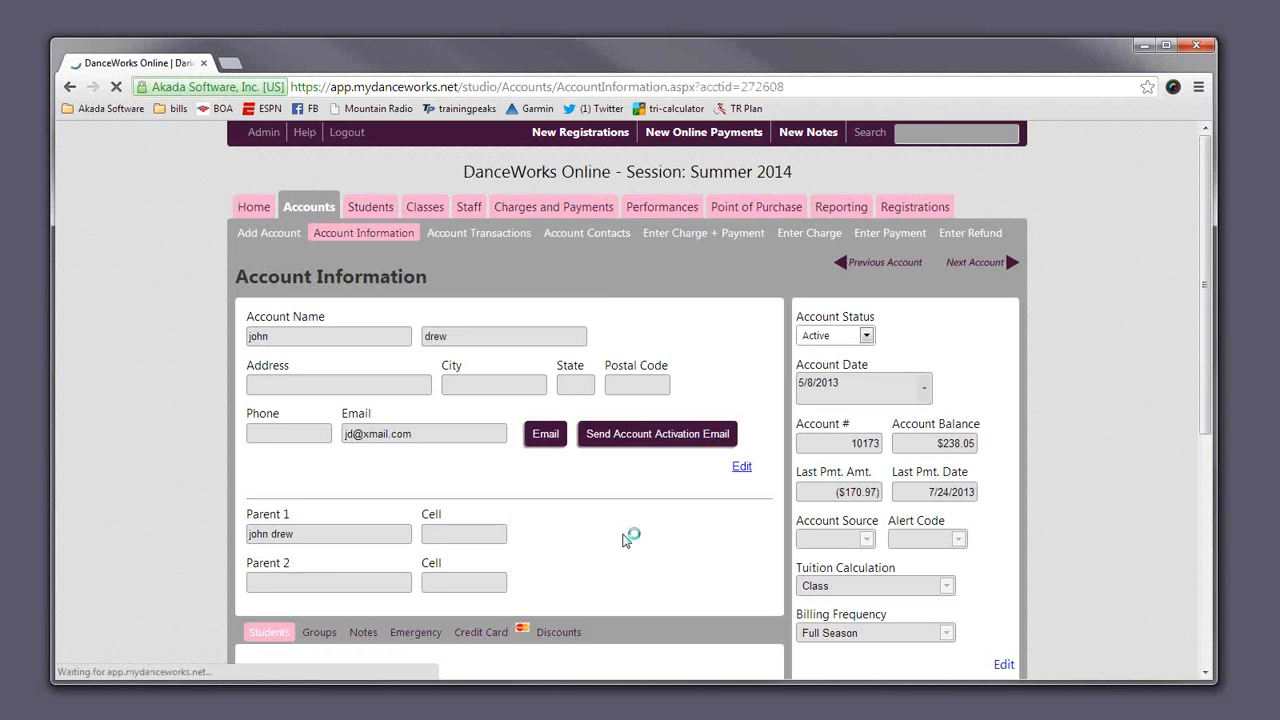
pyautogui.scroll(-3, 634, 508)
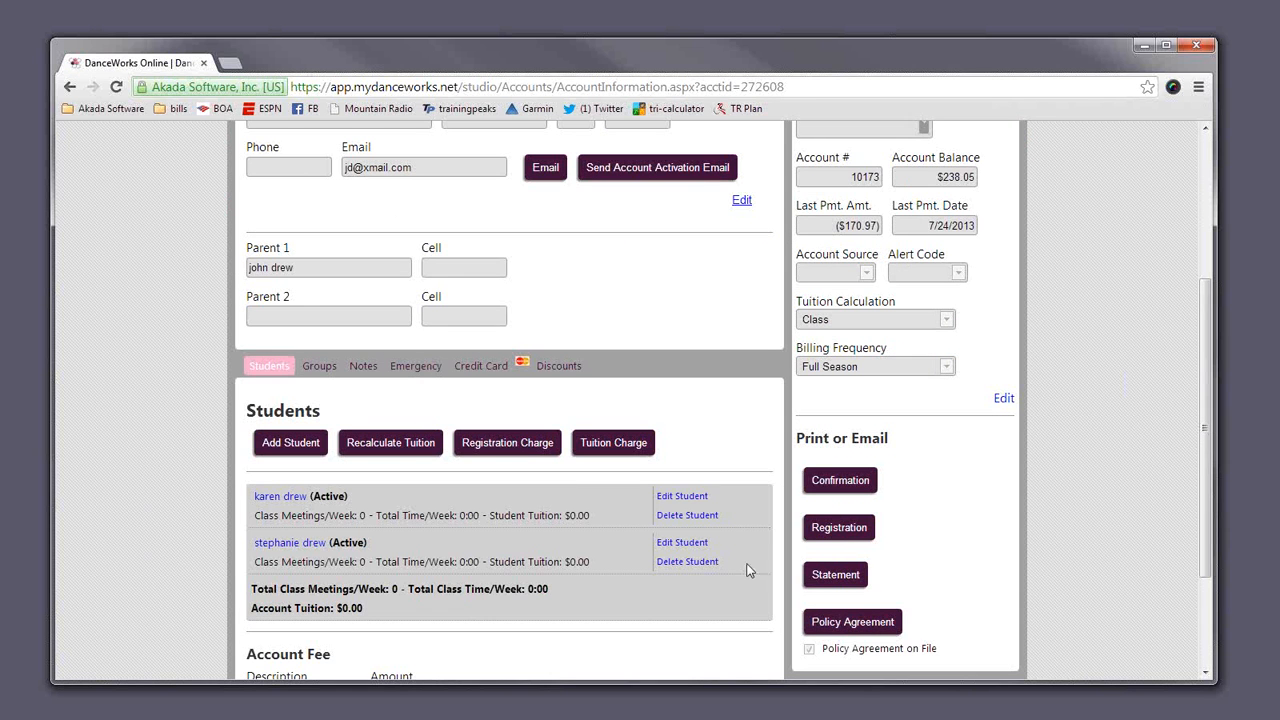
pyautogui.scroll(-2, 634, 481)
pyautogui.scroll(6, 628, 477)
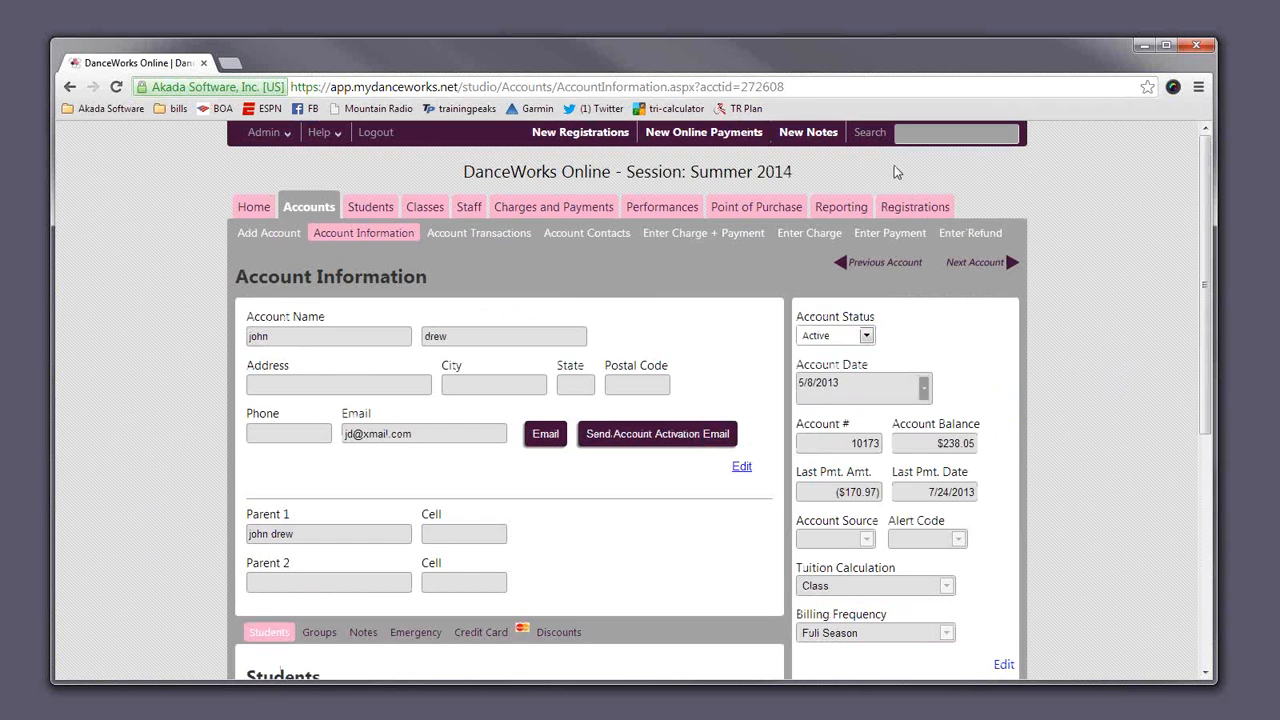
# Step: Open the last received registration for processing and examine its account details and the session of its registered classes
pyautogui.click(918, 208)
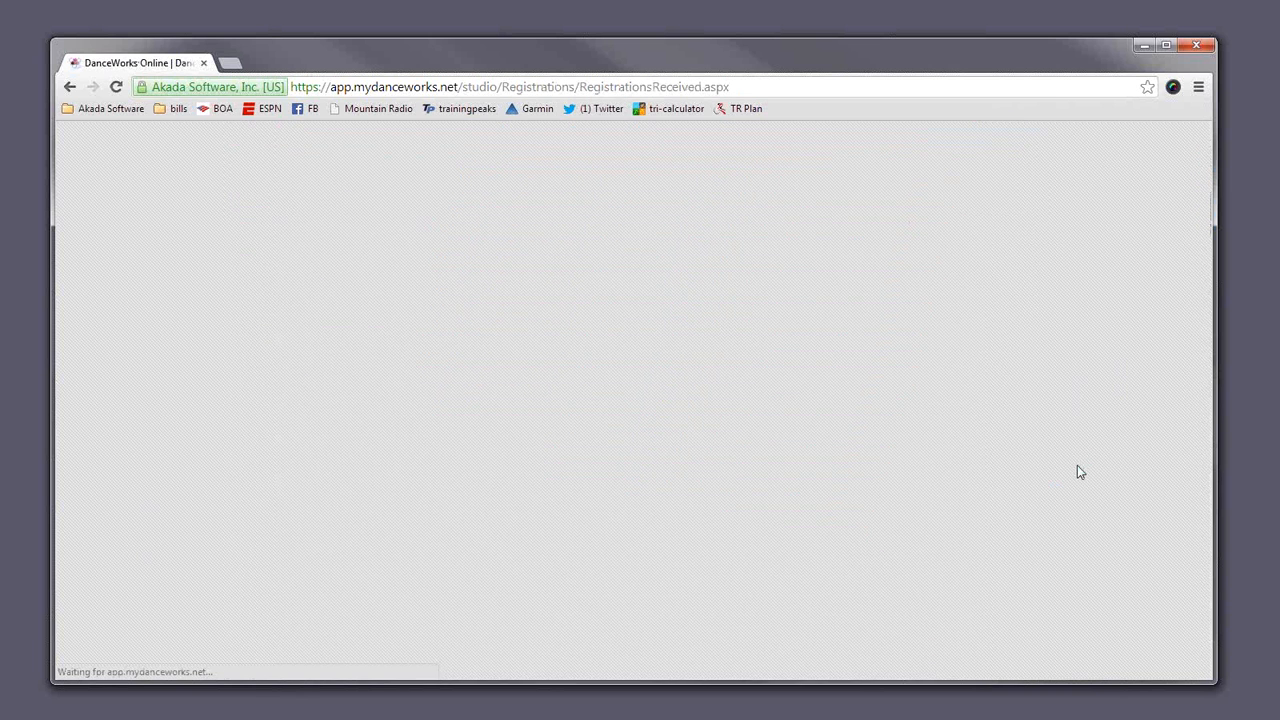
pyautogui.scroll(-3, 957, 484)
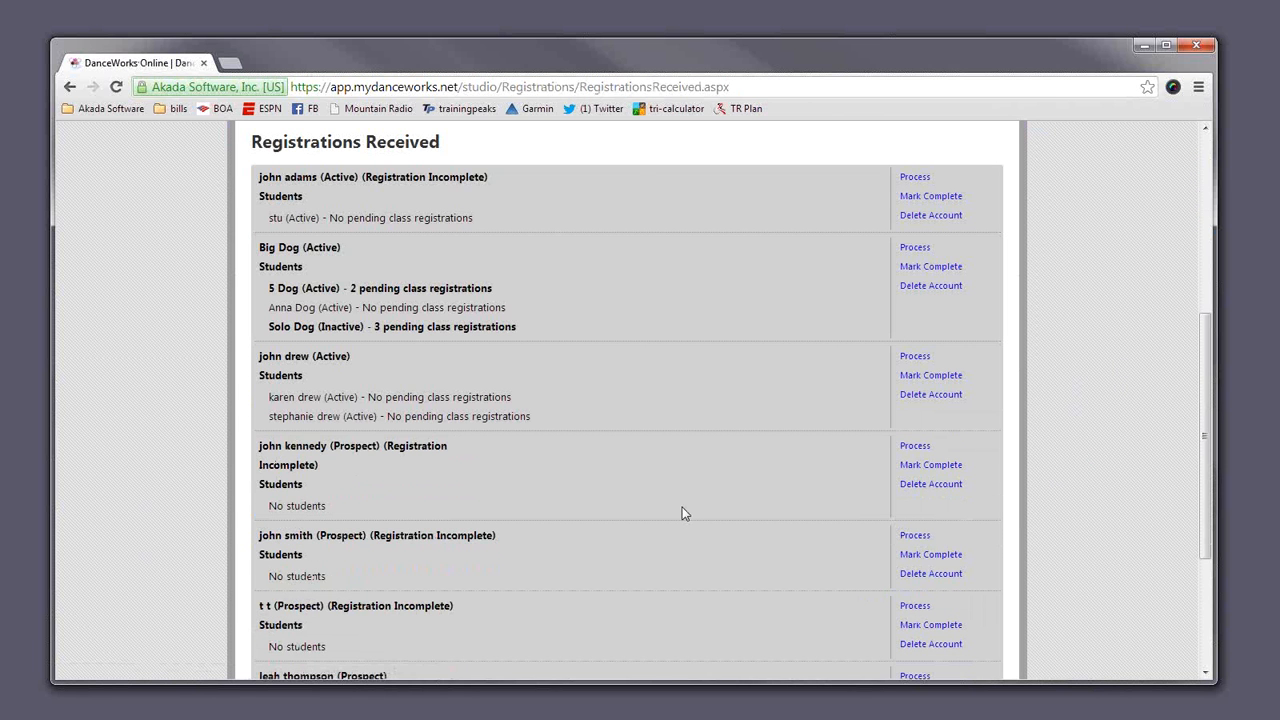
pyautogui.scroll(-2, 685, 508)
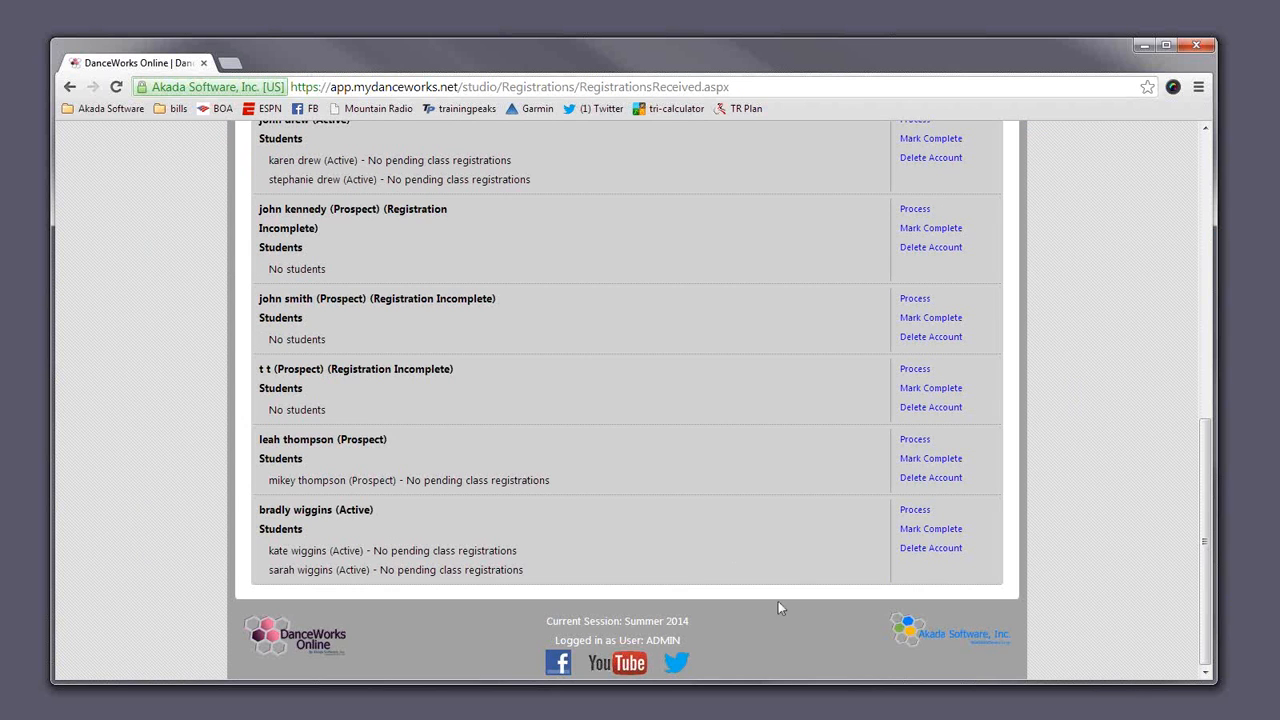
pyautogui.click(915, 511)
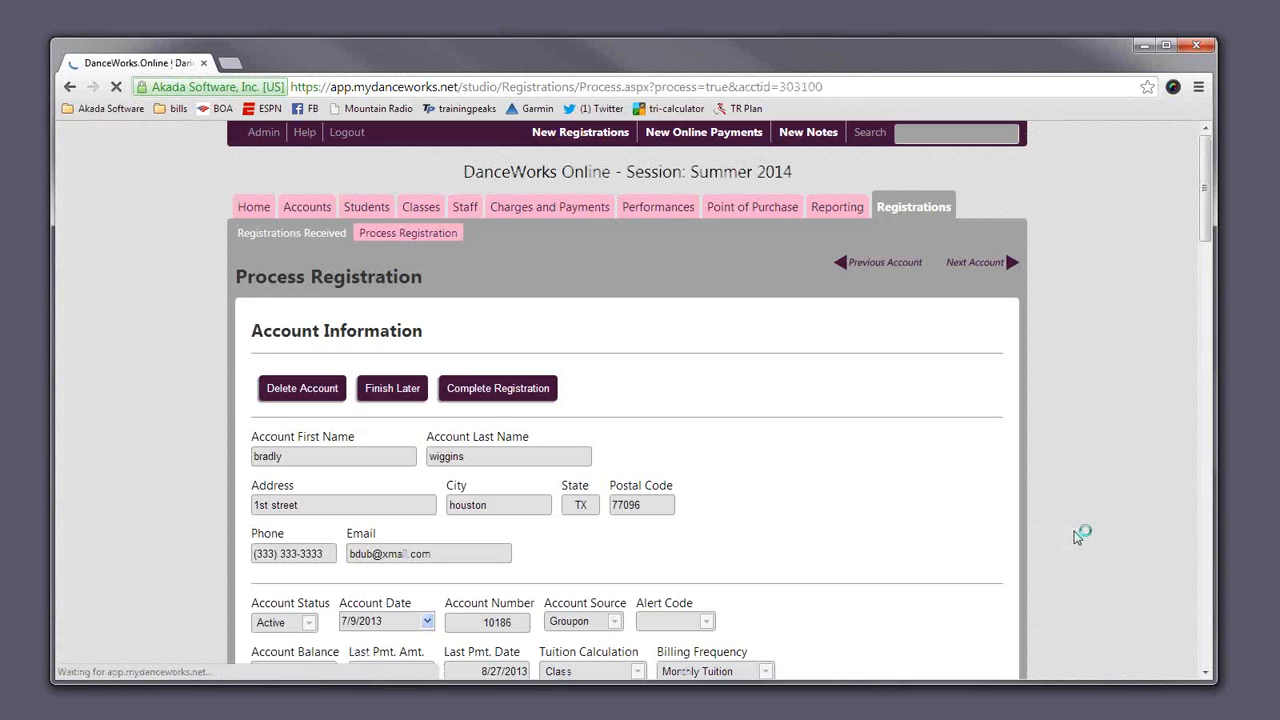
pyautogui.scroll(-15, 1080, 535)
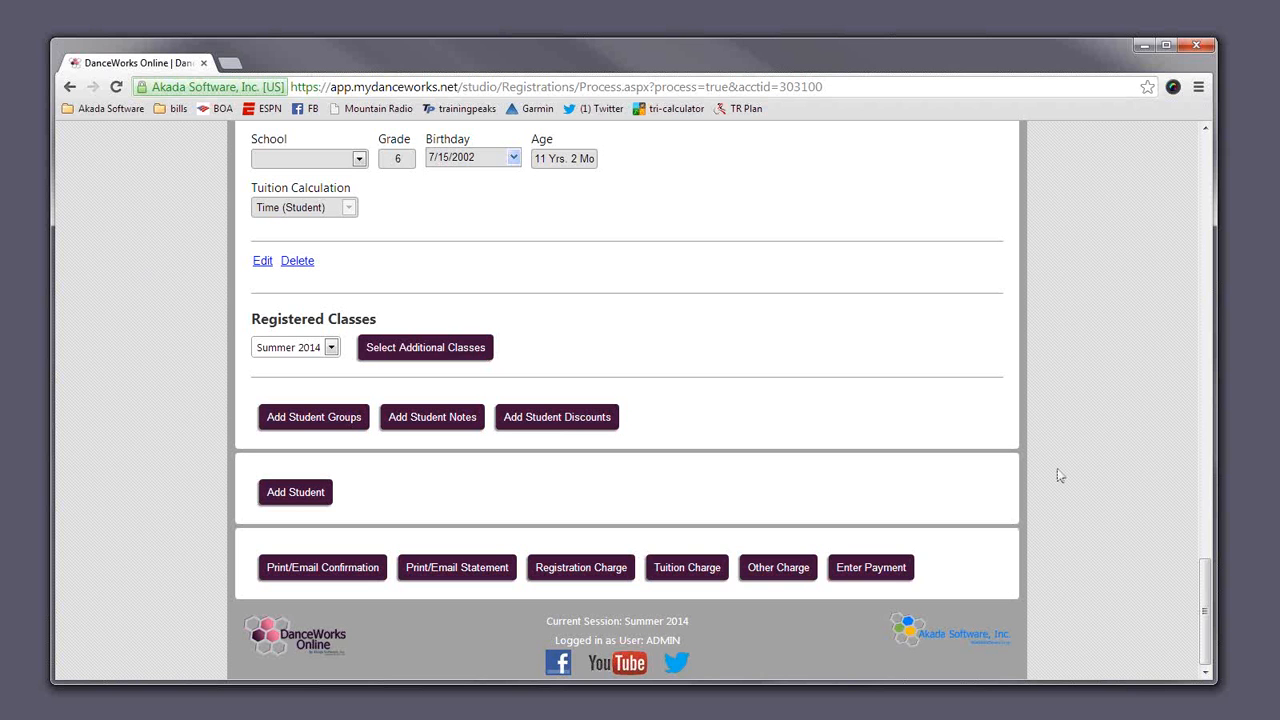
pyautogui.scroll(15, 1057, 468)
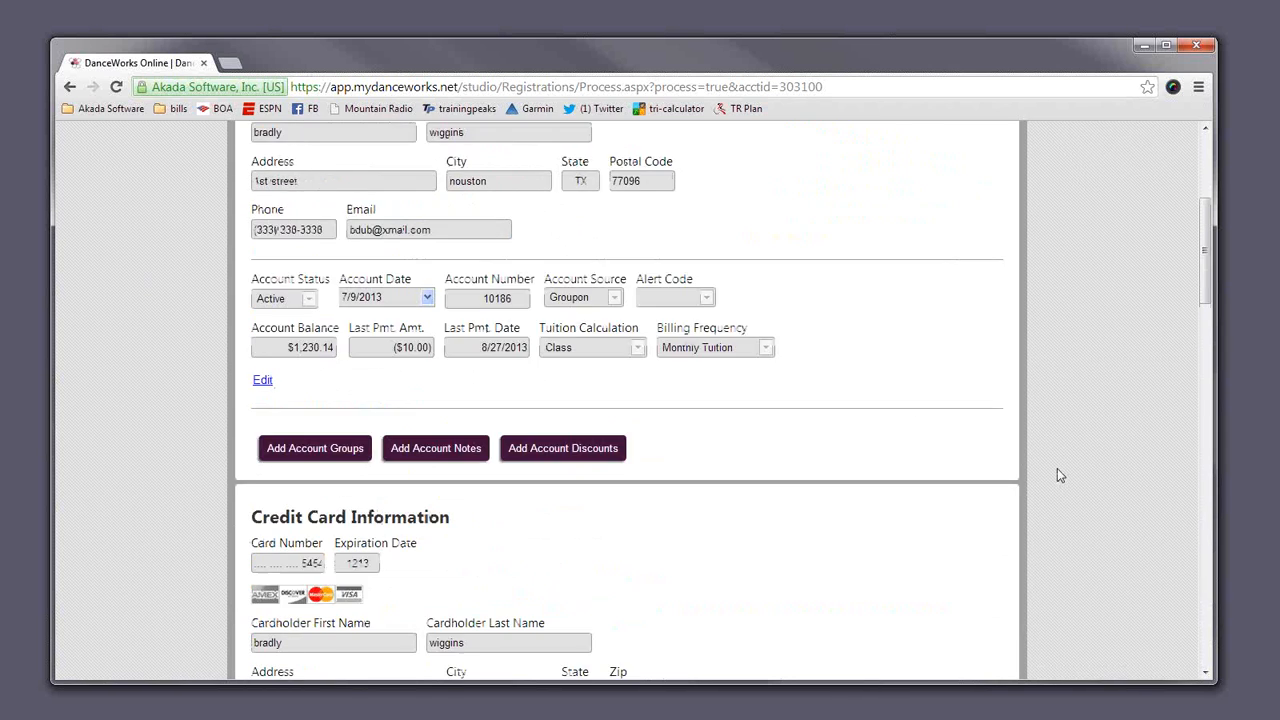
pyautogui.scroll(3, 1057, 468)
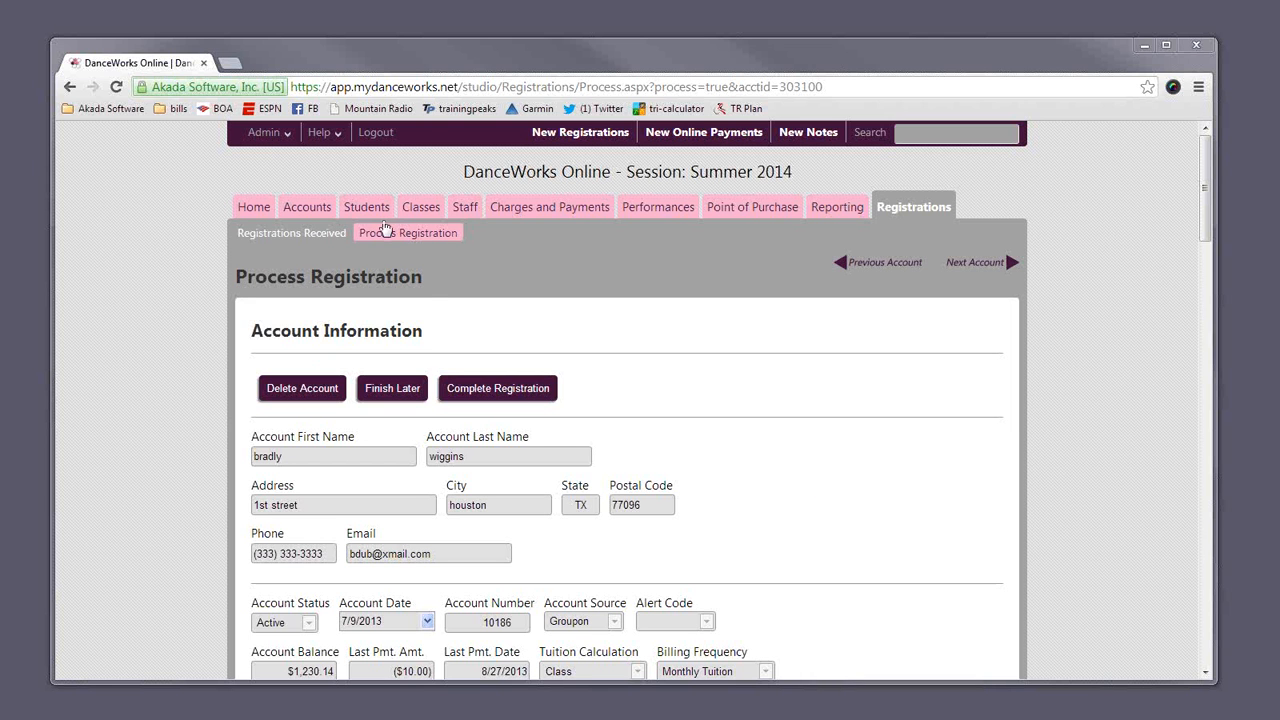
# Step: Open the Clear School Data page and review its options for clearing school data and resetting billing
pyautogui.click(264, 133)
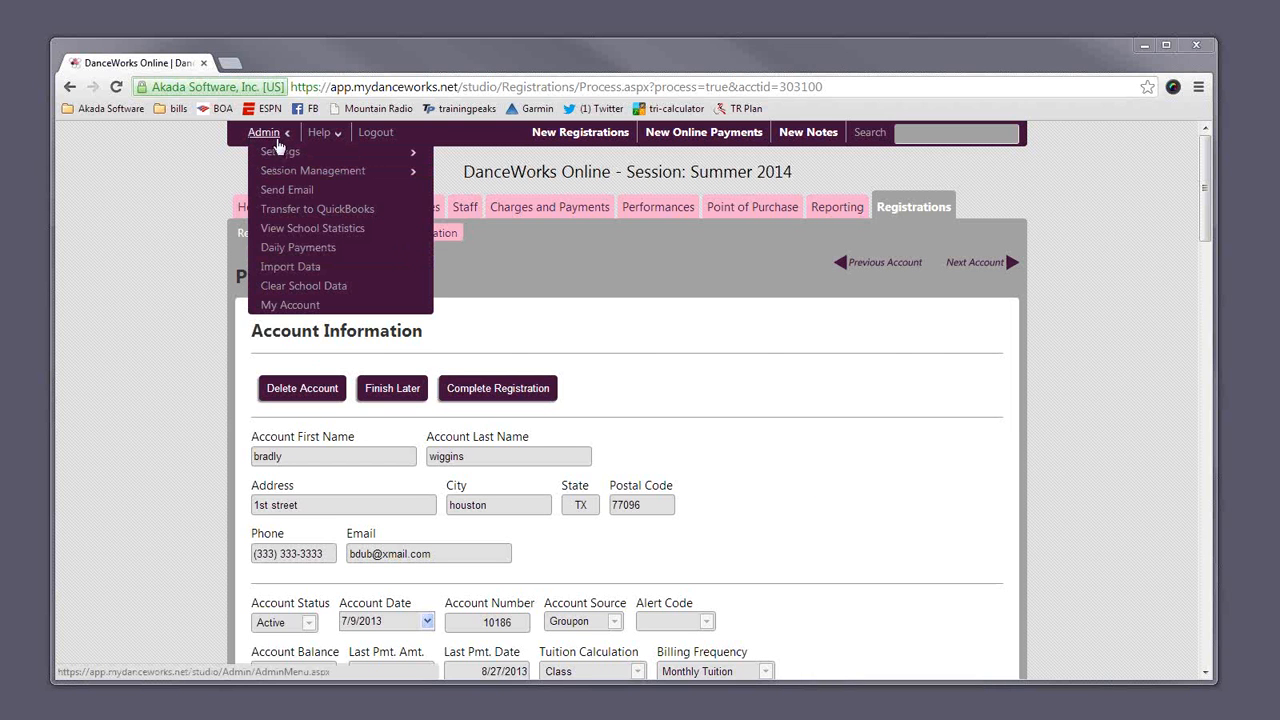
pyautogui.click(285, 293)
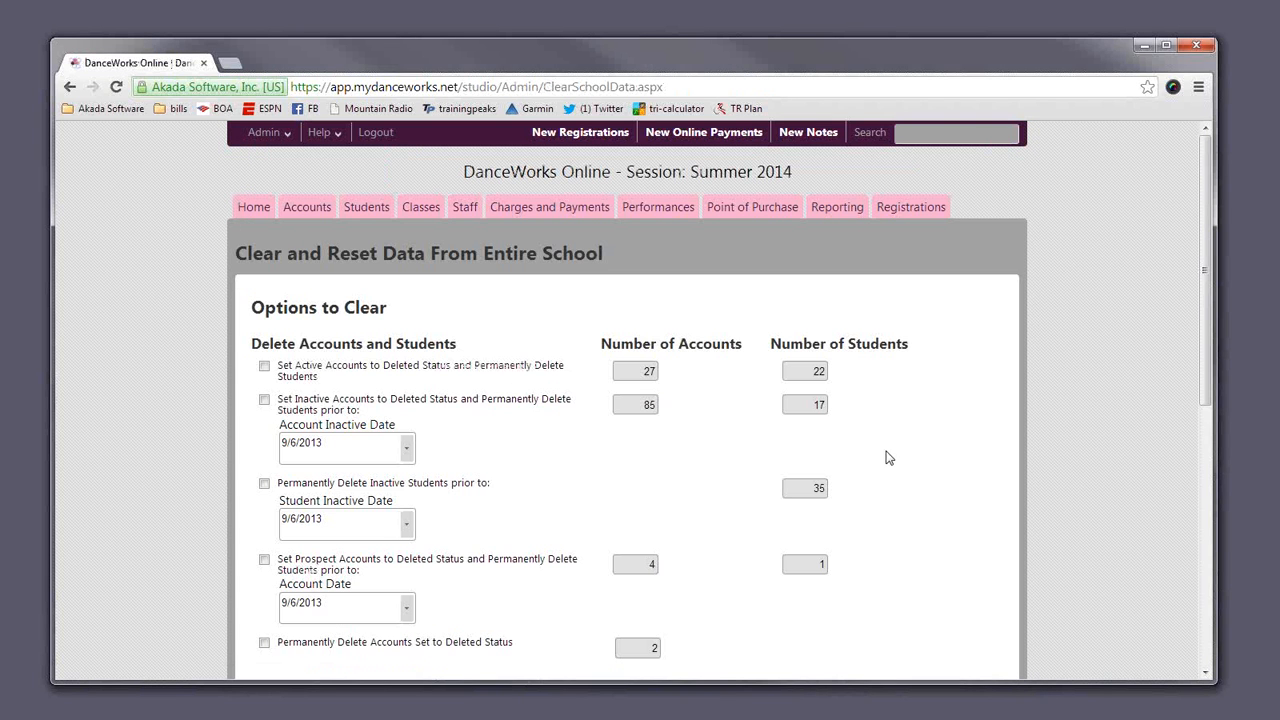
pyautogui.scroll(-1, 937, 500)
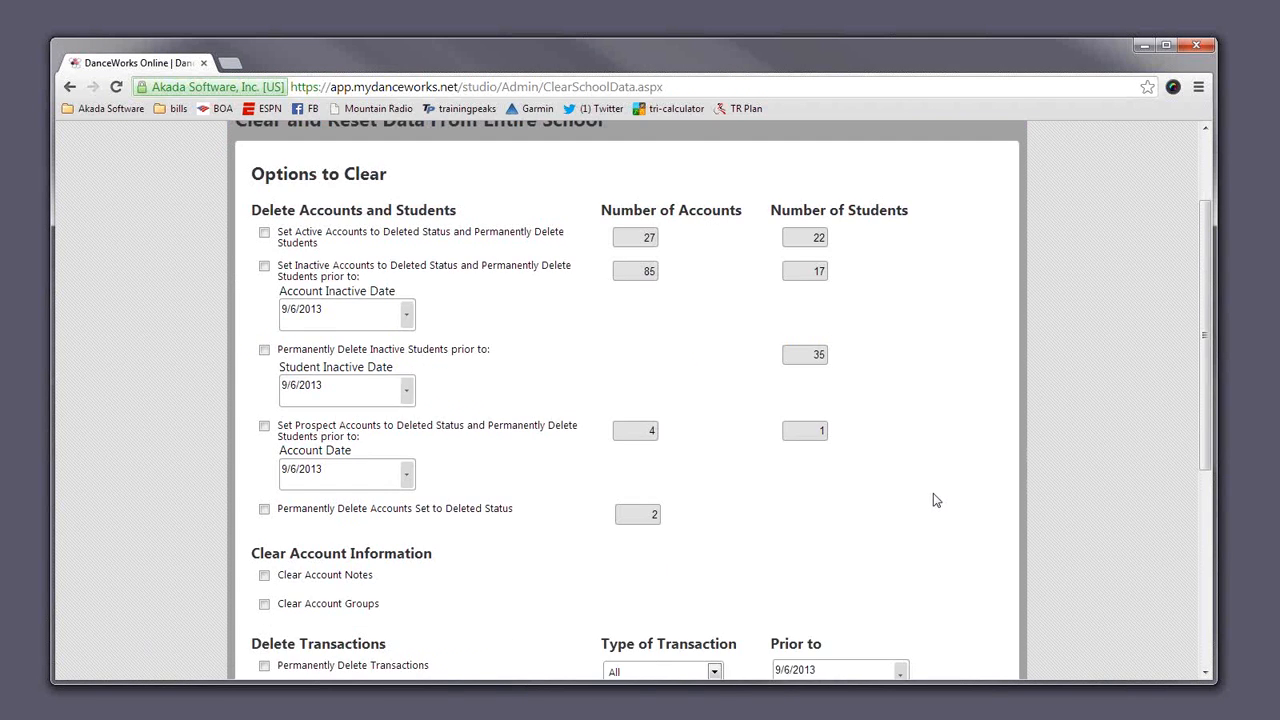
pyautogui.scroll(-2, 935, 500)
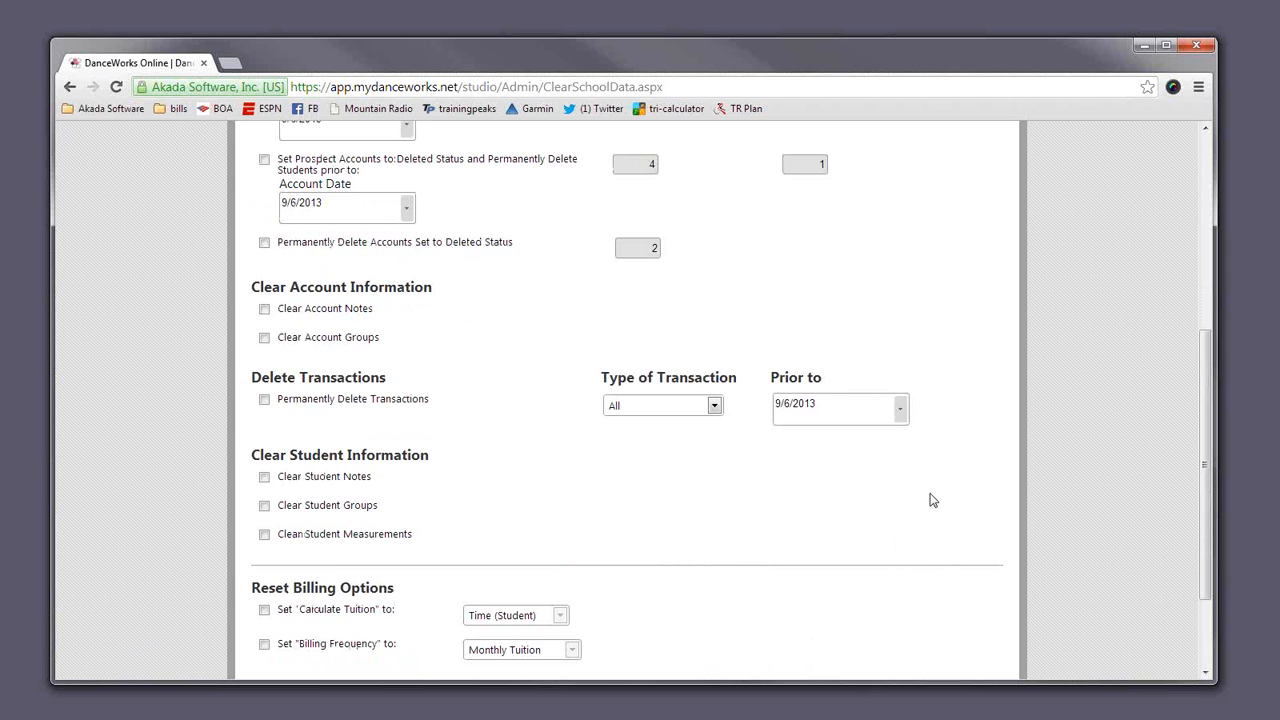
pyautogui.scroll(-1, 929, 500)
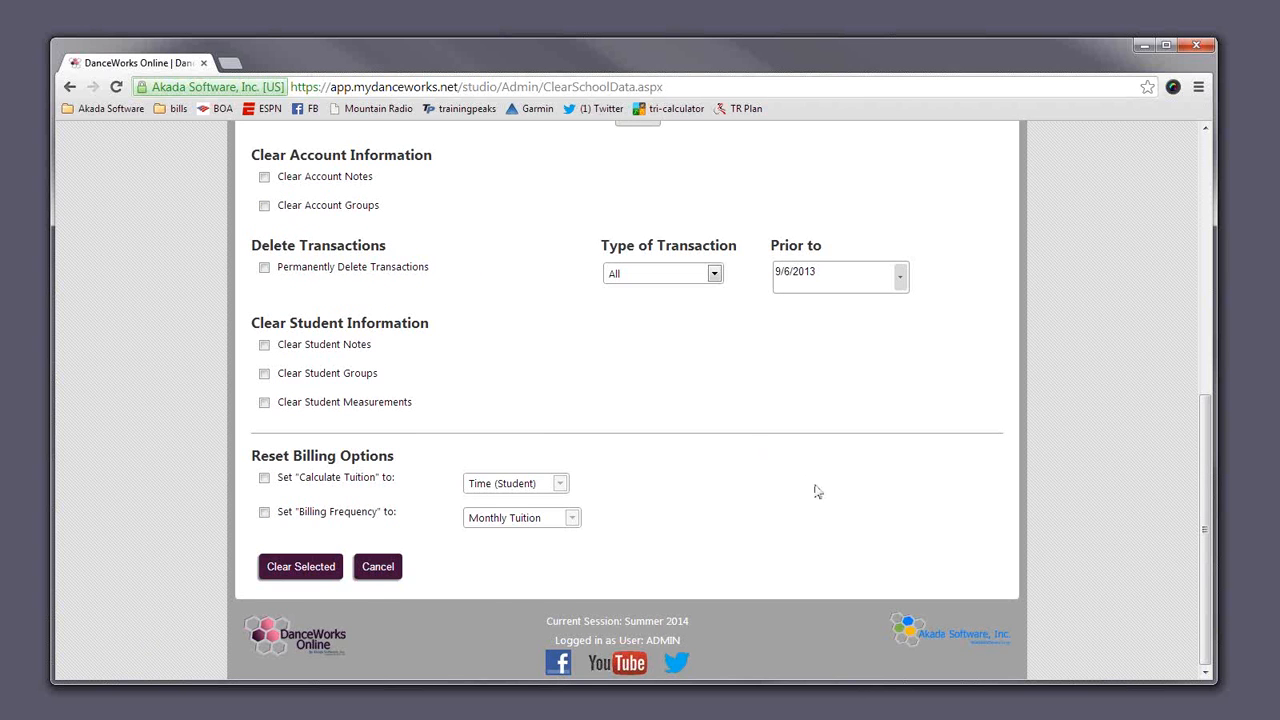
pyautogui.scroll(3, 645, 406)
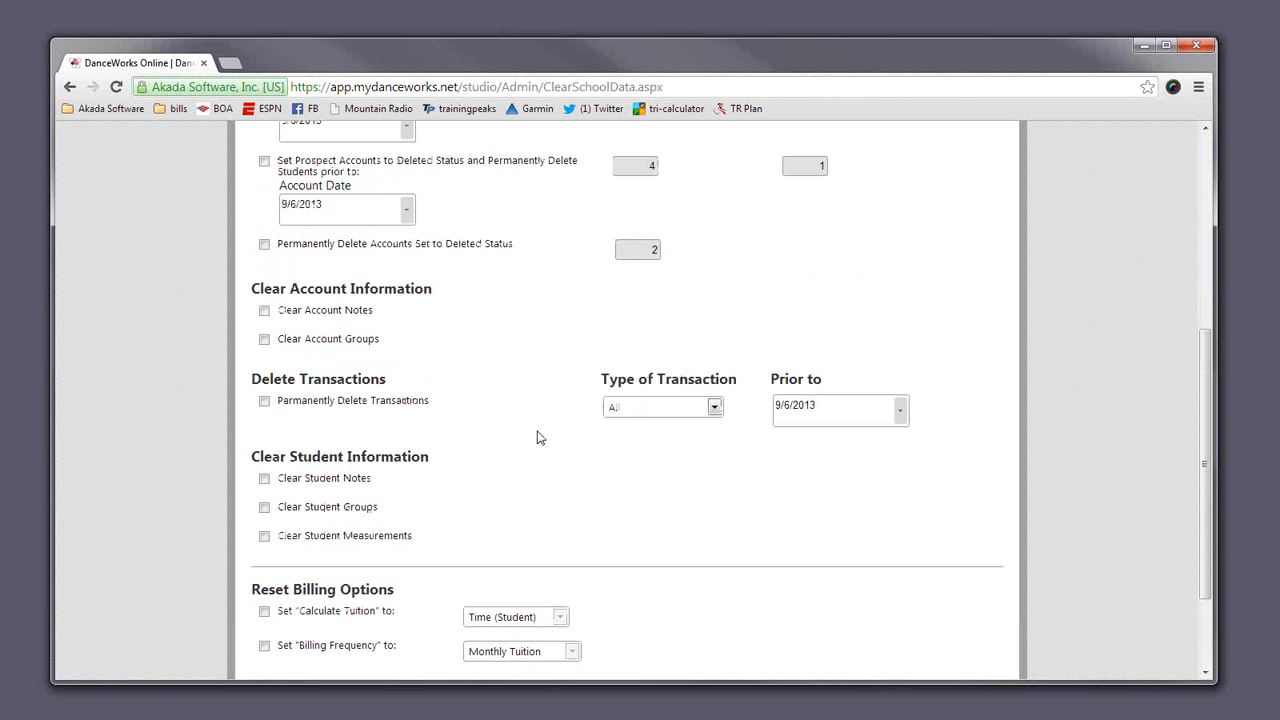
# Step: Try the permanent transaction deletion option with Voided Transactions, look at its cutoff date, and restore the type to All with deletion unselected
pyautogui.click(264, 402)
pyautogui.click(632, 413)
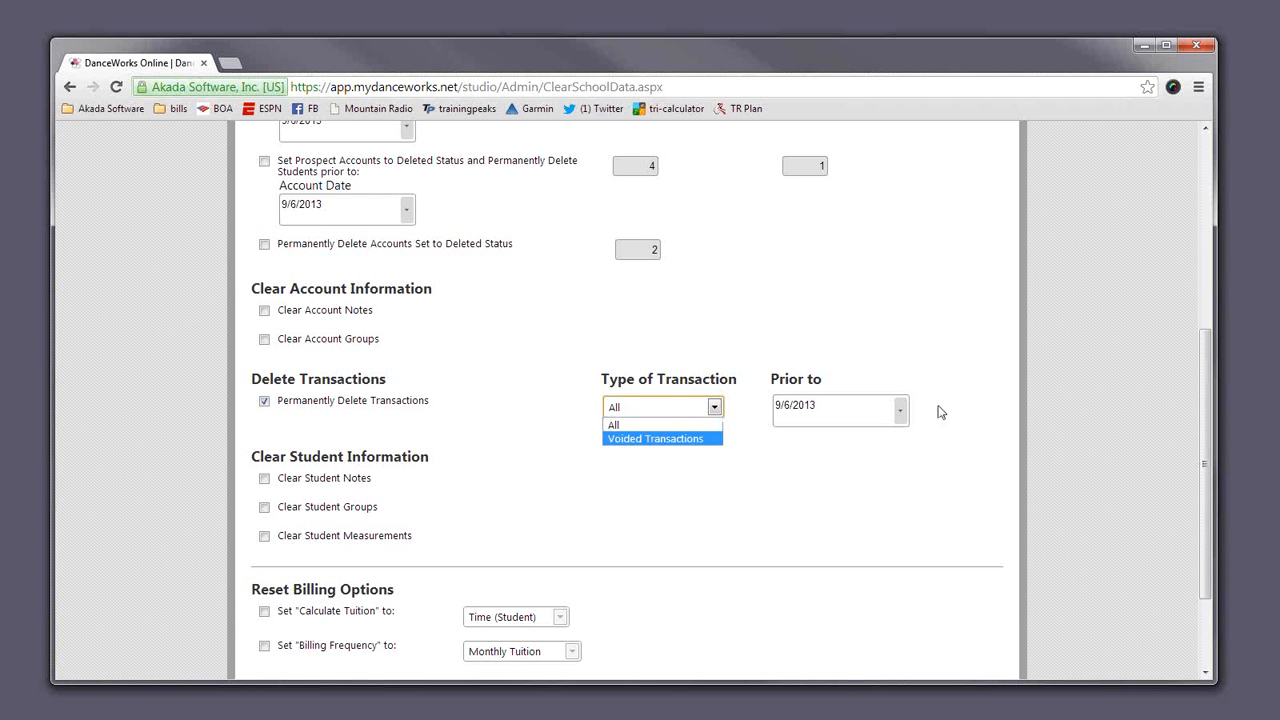
pyautogui.click(900, 410)
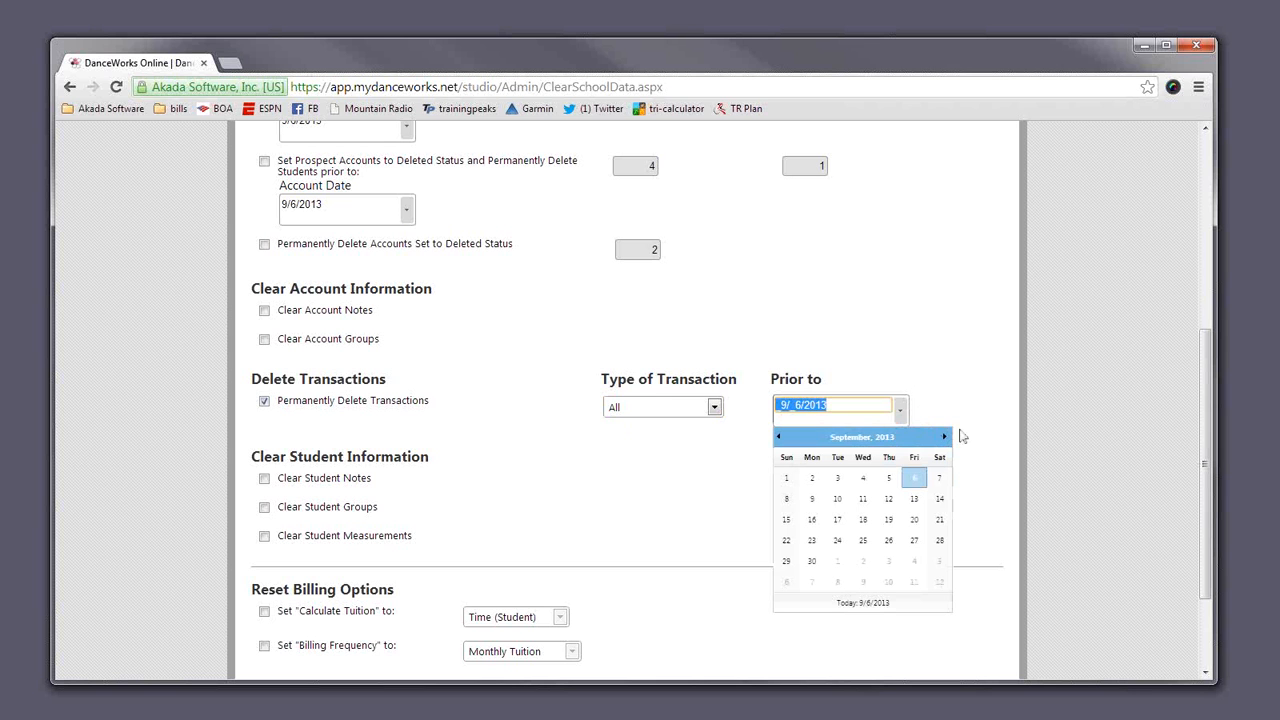
pyautogui.click(655, 490)
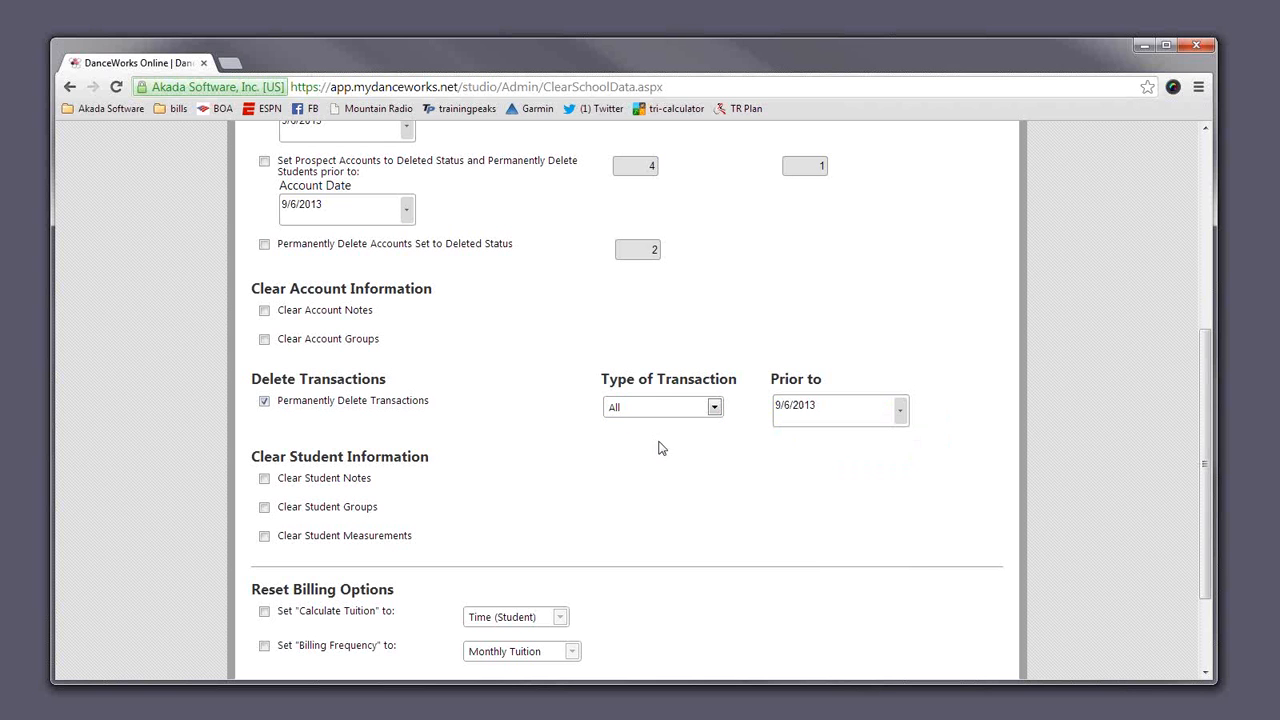
pyautogui.click(655, 412)
pyautogui.click(655, 438)
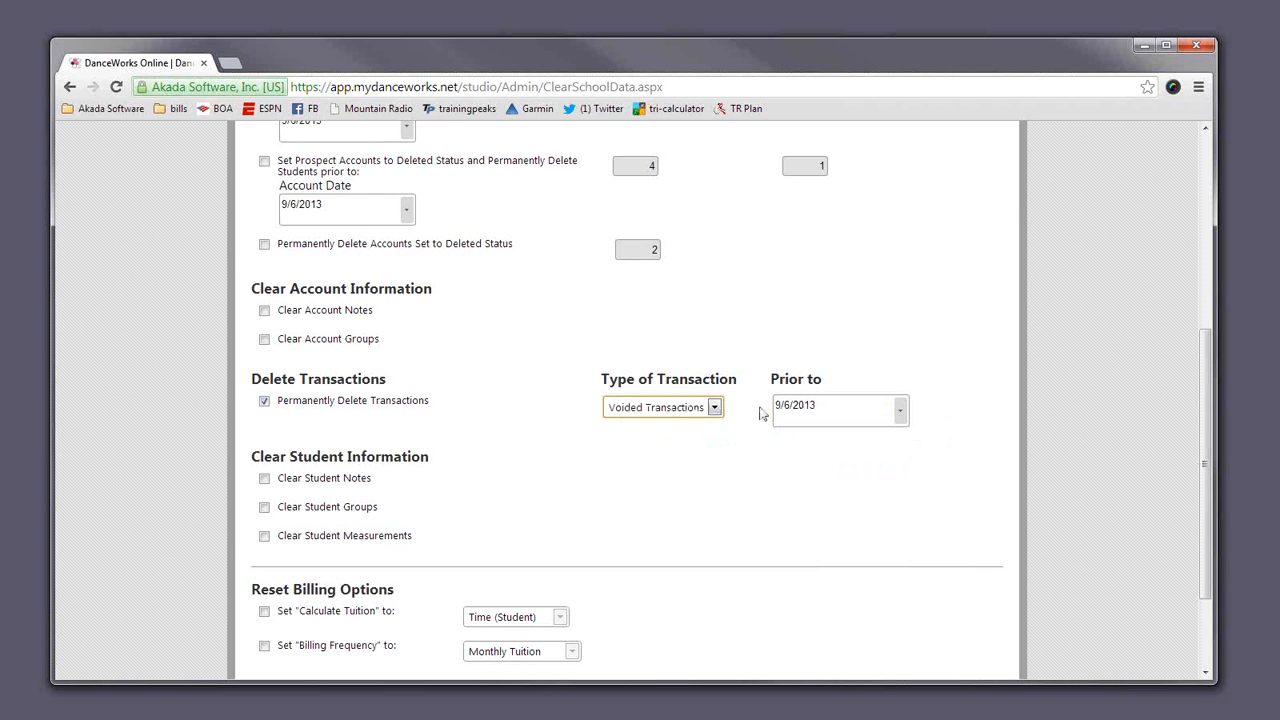
pyautogui.click(714, 408)
pyautogui.click(669, 426)
pyautogui.click(266, 402)
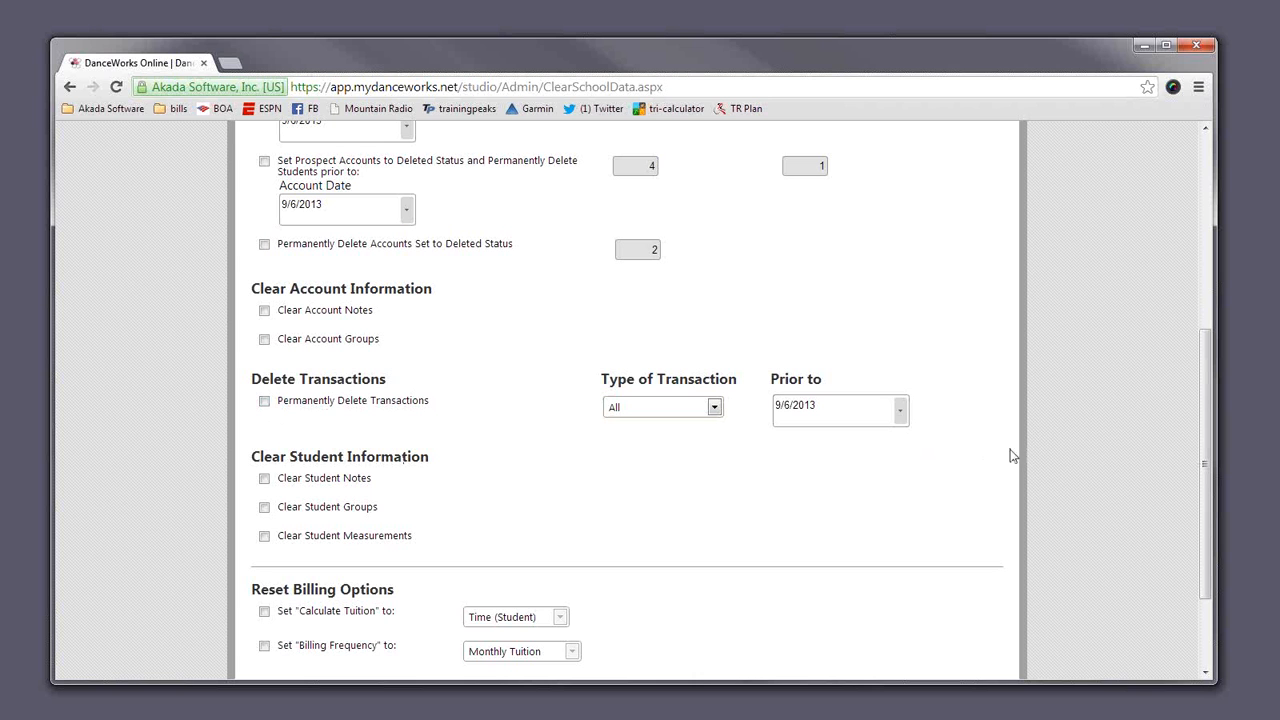
# Step: Review the options for deleting accounts and students and for clearing account information
pyautogui.scroll(2, 600, 459)
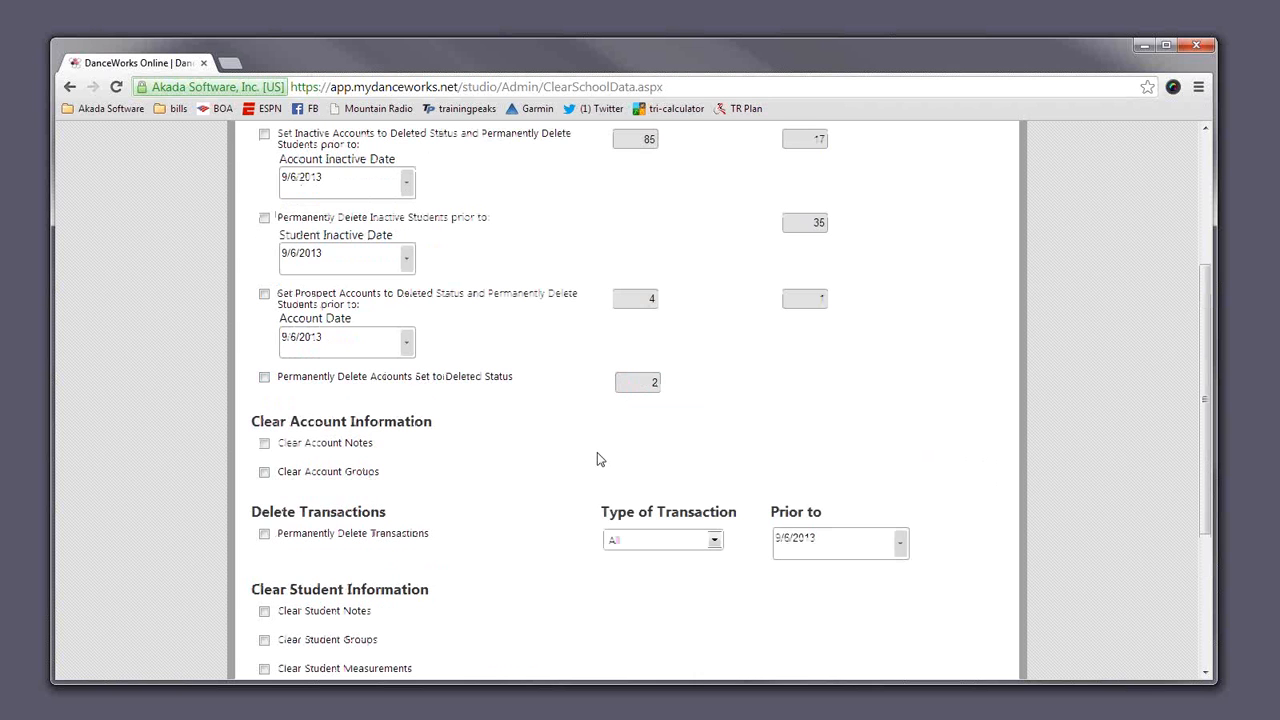
pyautogui.scroll(2, 470, 457)
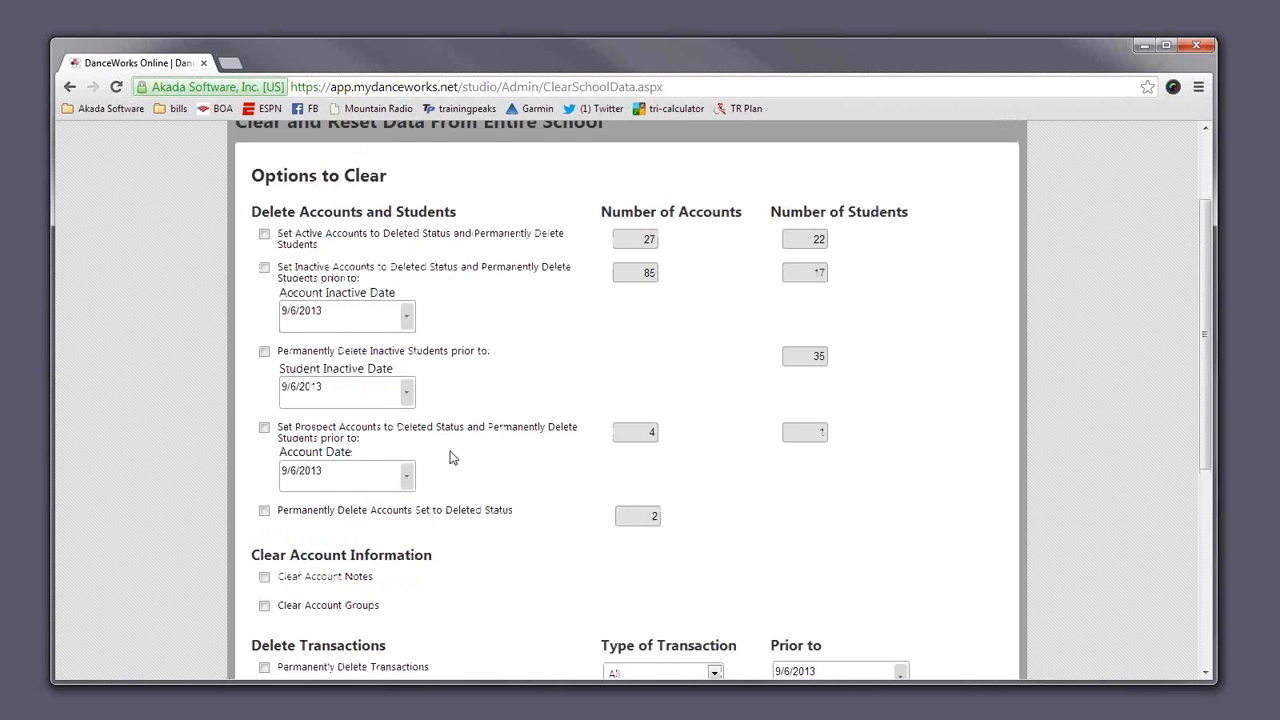
pyautogui.scroll(-2, 290, 470)
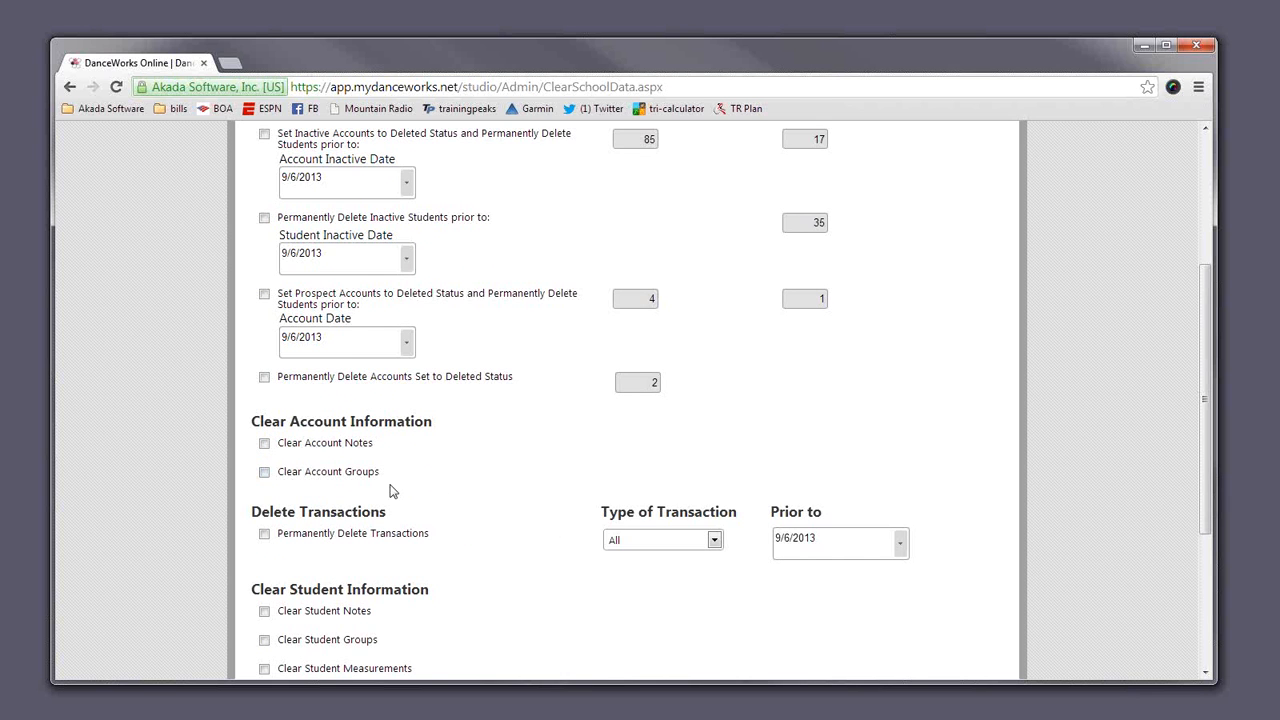
# Step: Review the clearing options from account and student deletion through transactions and student information to the billing resets
pyautogui.scroll(2, 290, 478)
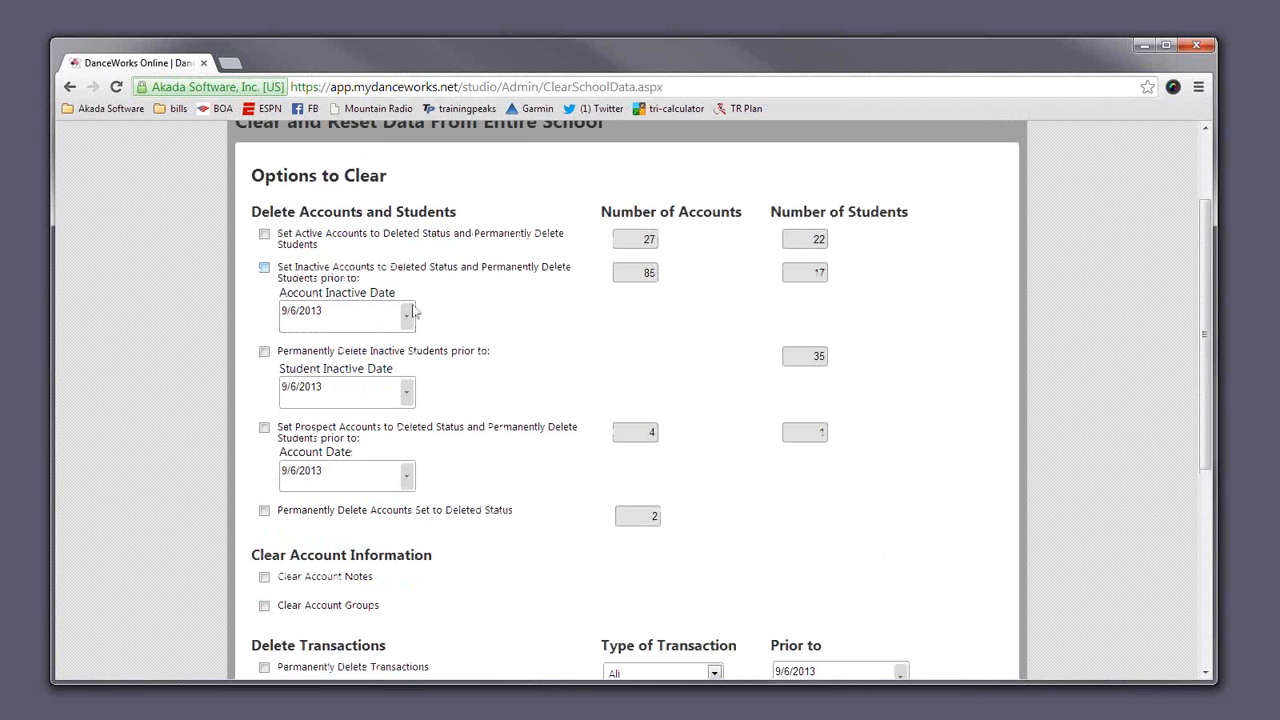
pyautogui.scroll(-4, 463, 477)
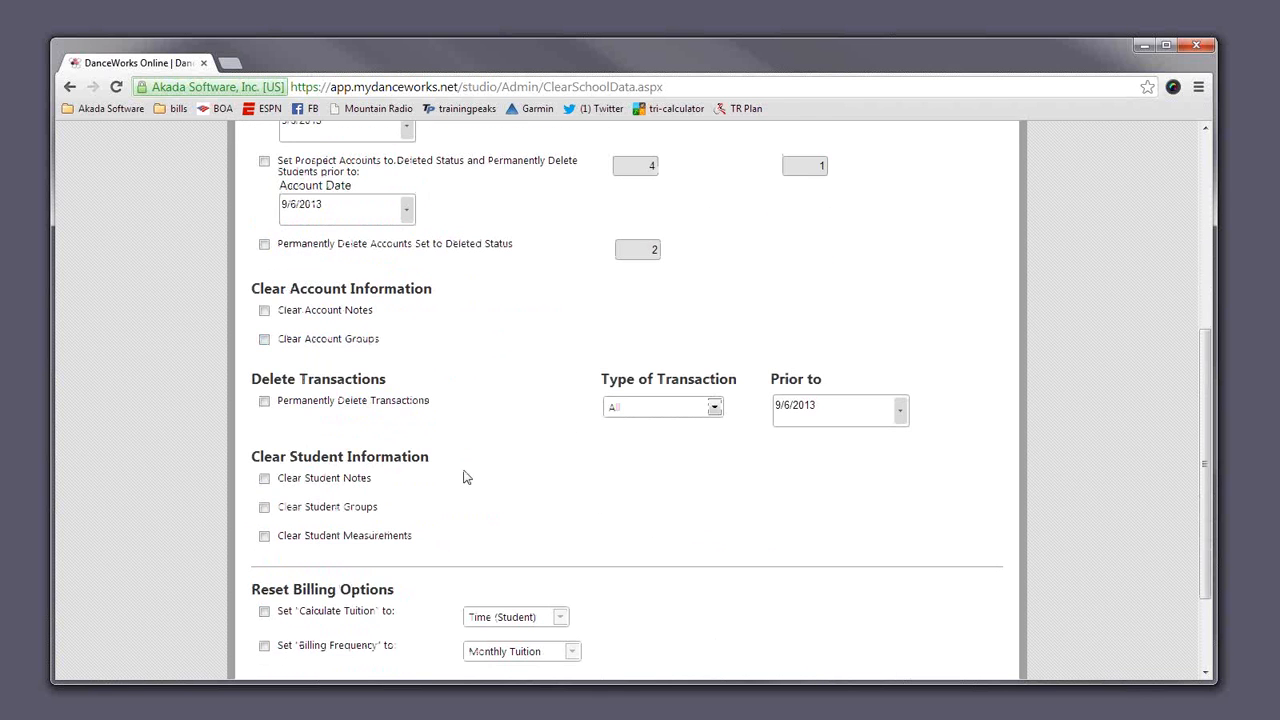
pyautogui.scroll(4, 463, 477)
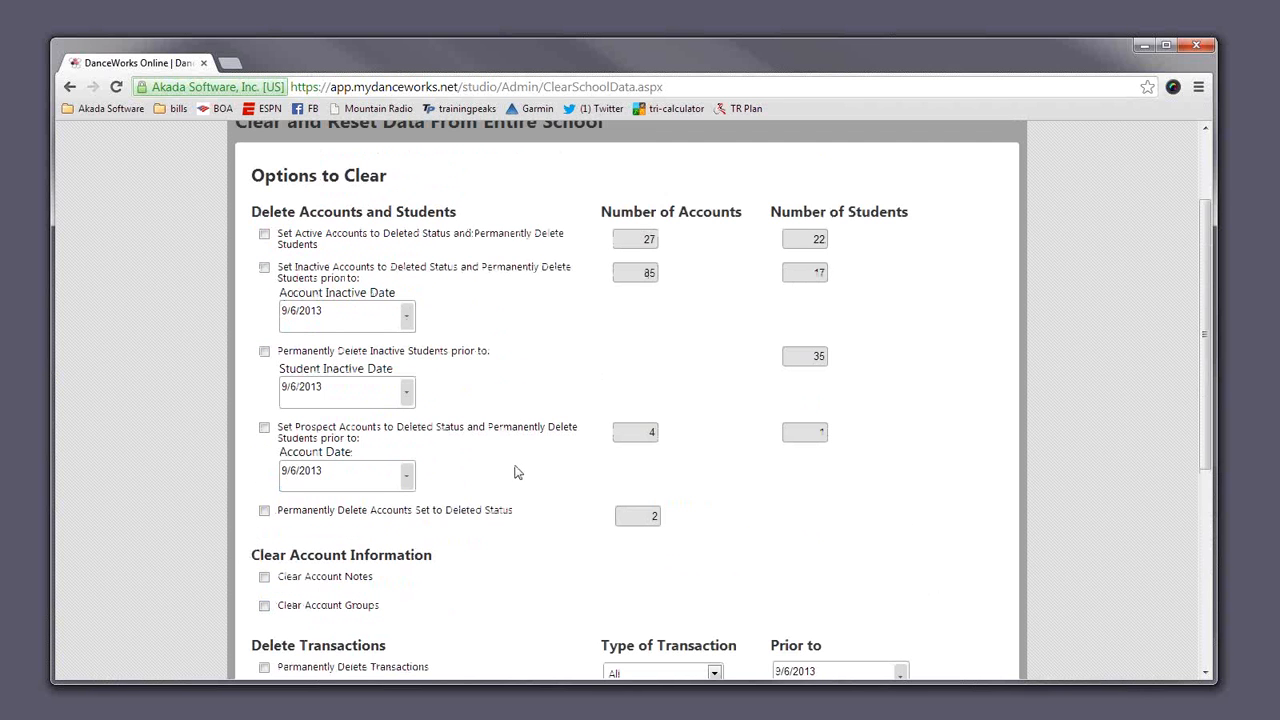
pyautogui.scroll(-4, 518, 469)
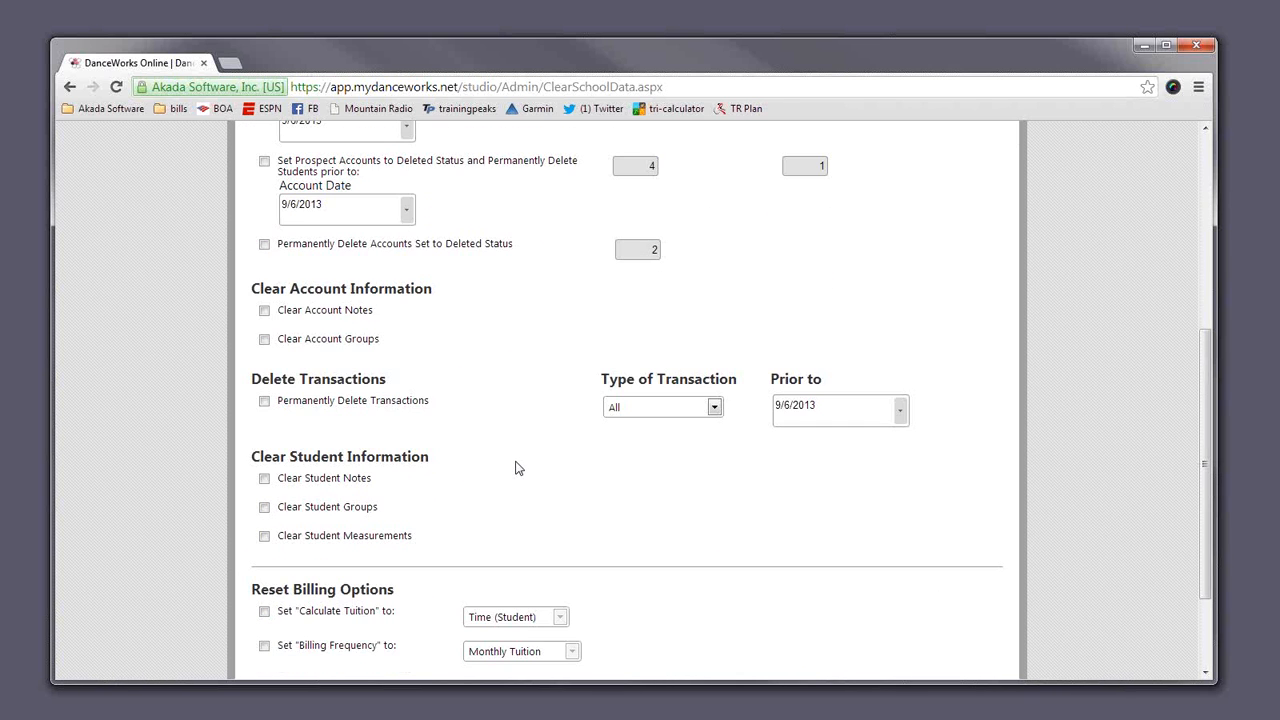
pyautogui.scroll(-2, 516, 468)
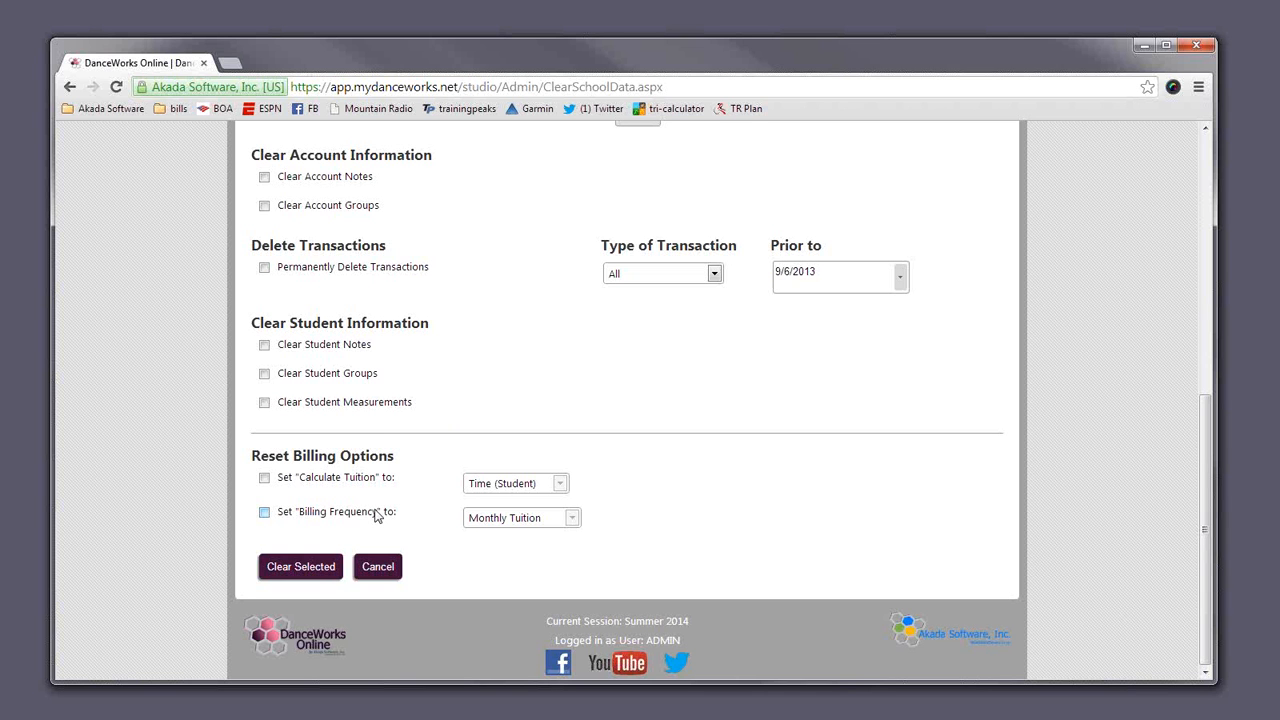
# Step: Try selecting the "Calculate Tuition" and "Billing Frequency" reset options, and leave both unselected again
pyautogui.click(300, 480)
pyautogui.click(268, 512)
pyautogui.click(268, 511)
pyautogui.click(264, 478)
pyautogui.scroll(5, 482, 548)
pyautogui.scroll(-3, 482, 548)
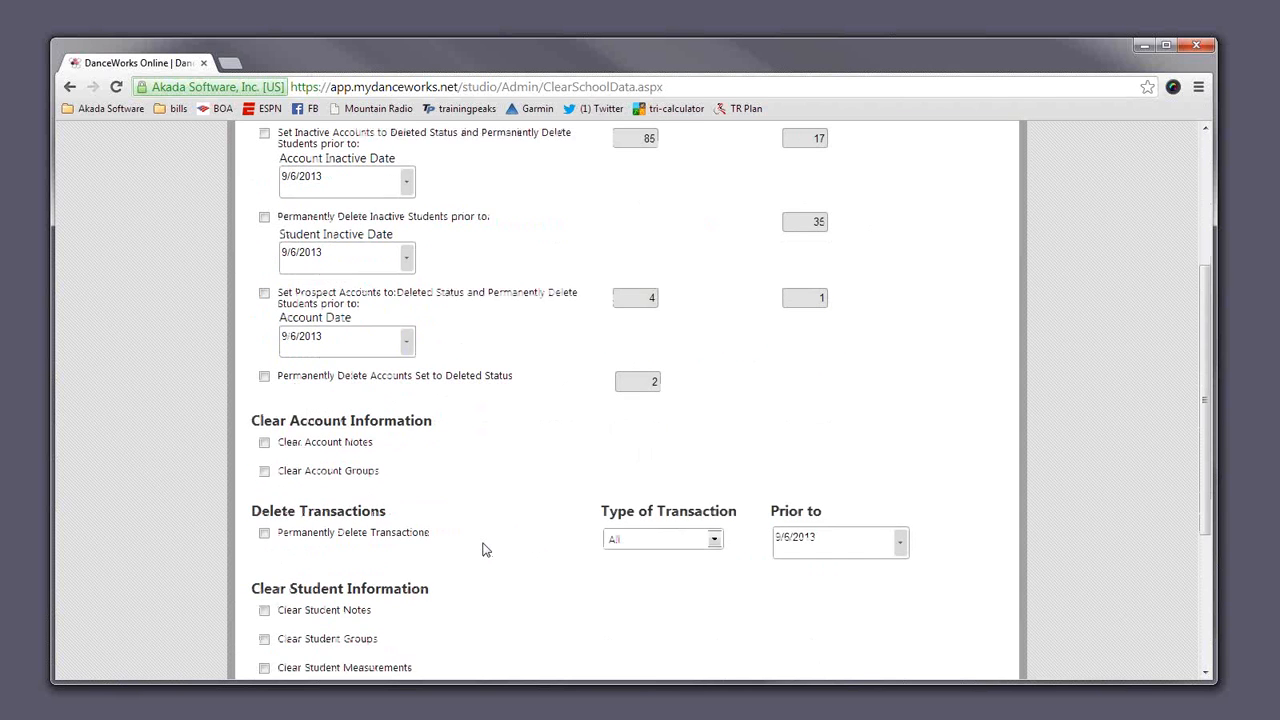
pyautogui.scroll(-2, 482, 548)
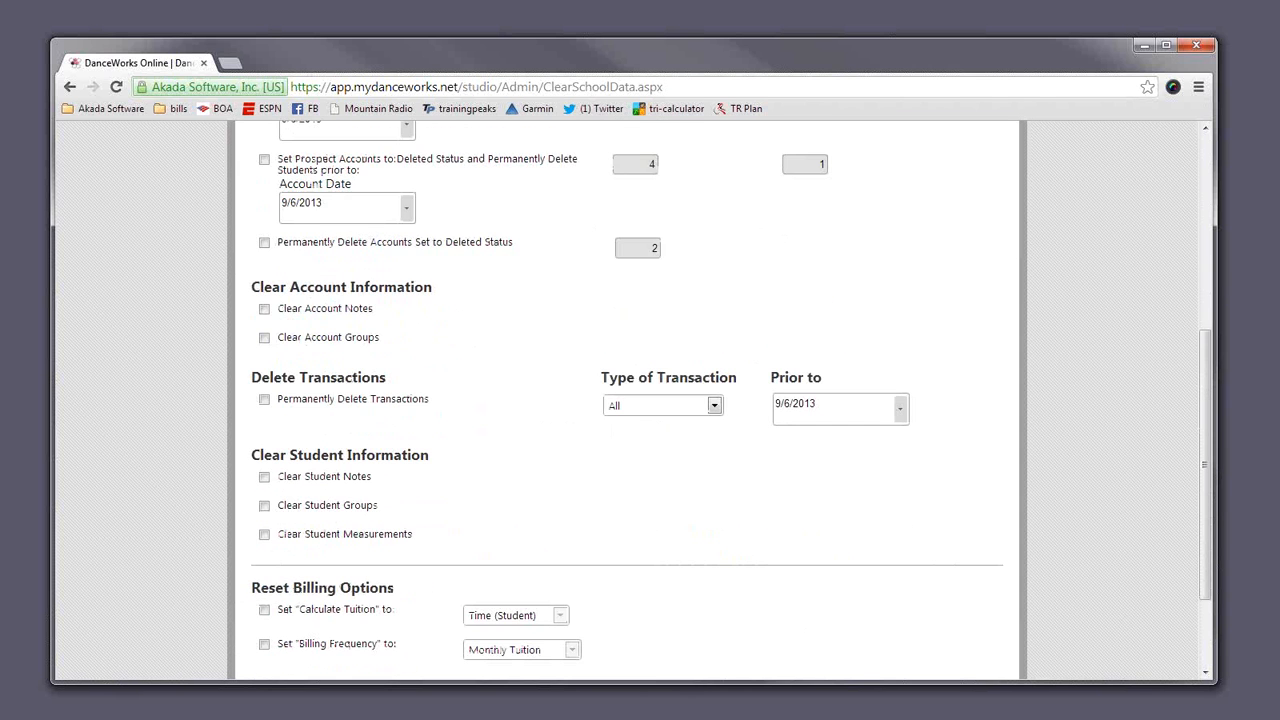